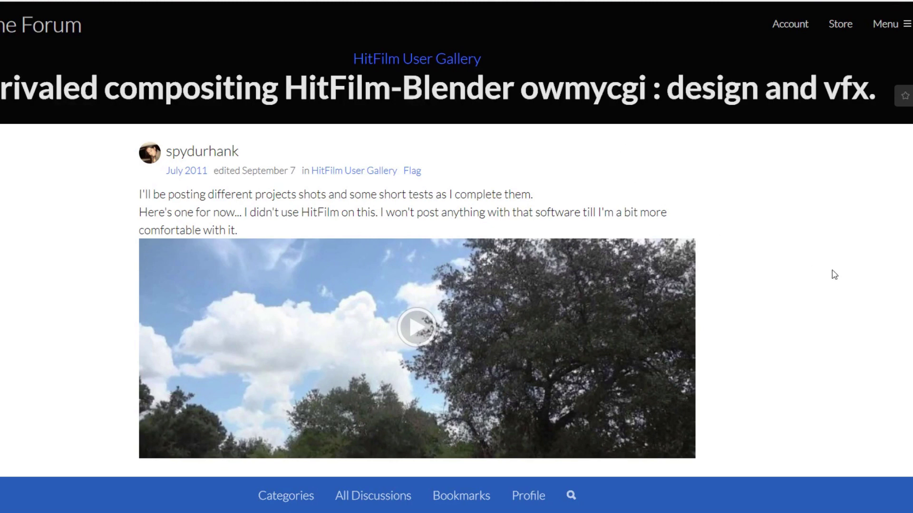
Step: Scroll the FXhome Forum thread and jump to its final page, page 34
{"action": "scroll", "coordinate": [831, 271], "scroll_direction": "down", "scroll_amount": 15}
{"action": "scroll", "coordinate": [829, 257], "scroll_direction": "down", "scroll_amount": 1}
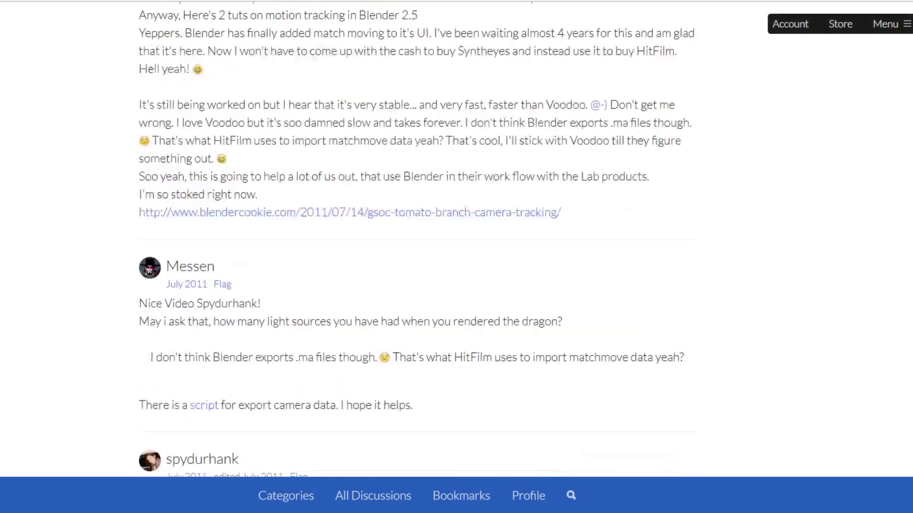
{"action": "scroll", "coordinate": [417, 238], "scroll_direction": "down", "scroll_amount": 20}
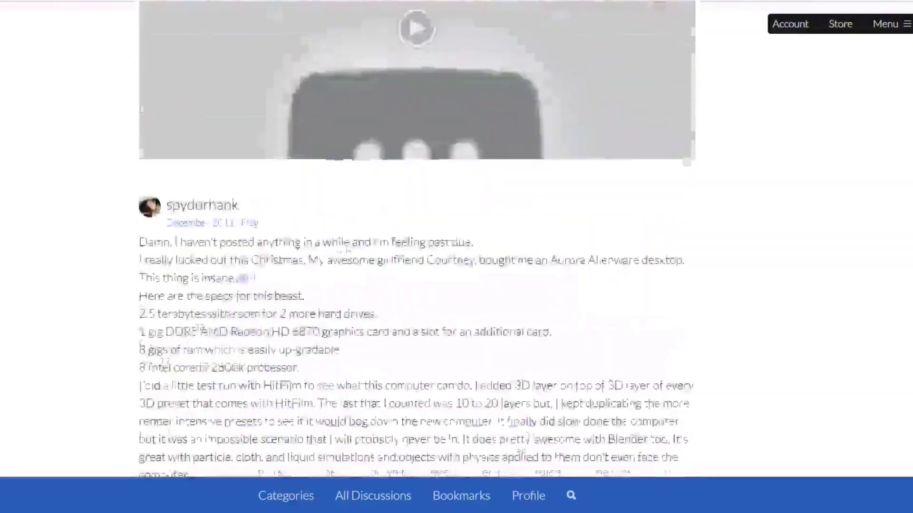
{"action": "scroll", "coordinate": [417, 257], "scroll_direction": "down", "scroll_amount": 20}
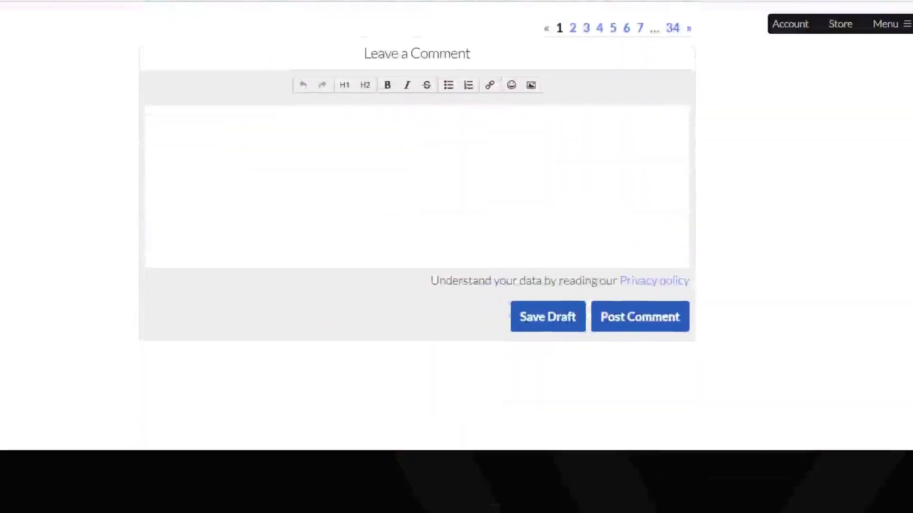
{"action": "scroll", "coordinate": [747, 442], "scroll_direction": "up", "scroll_amount": 10}
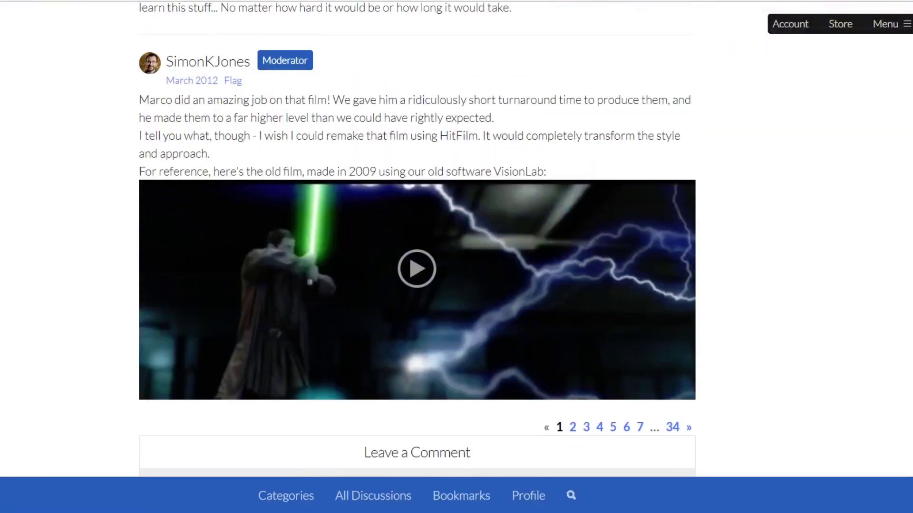
{"action": "left_click", "coordinate": [673, 428]}
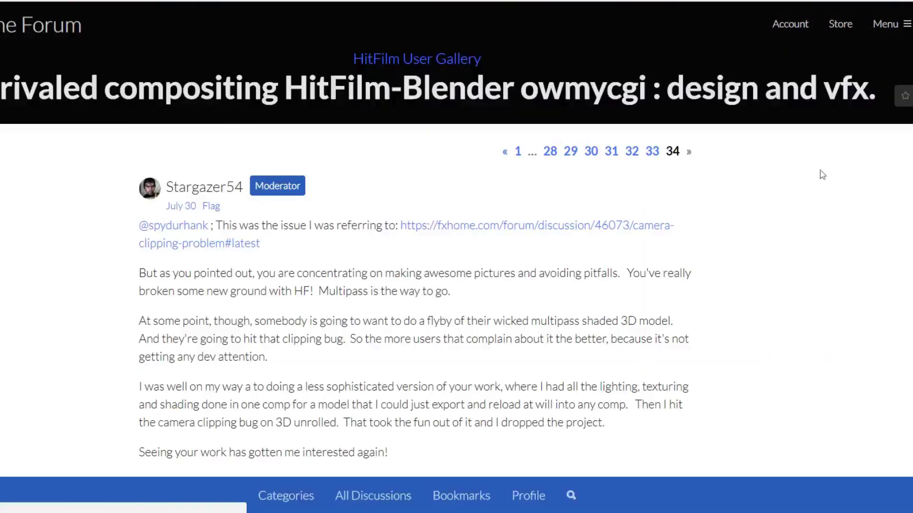
{"action": "scroll", "coordinate": [417, 257], "scroll_direction": "down", "scroll_amount": 3}
{"action": "scroll", "coordinate": [417, 257], "scroll_direction": "up", "scroll_amount": 3}
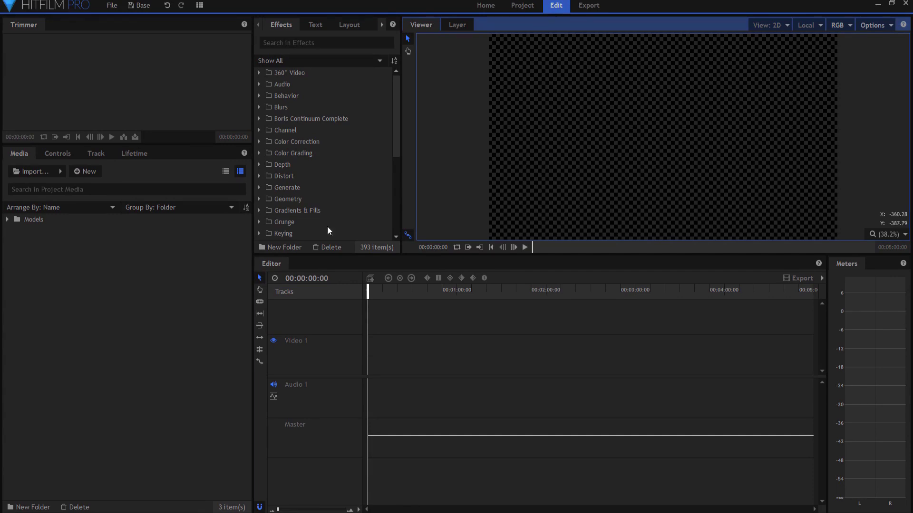
{"action": "left_click", "coordinate": [7, 220]}
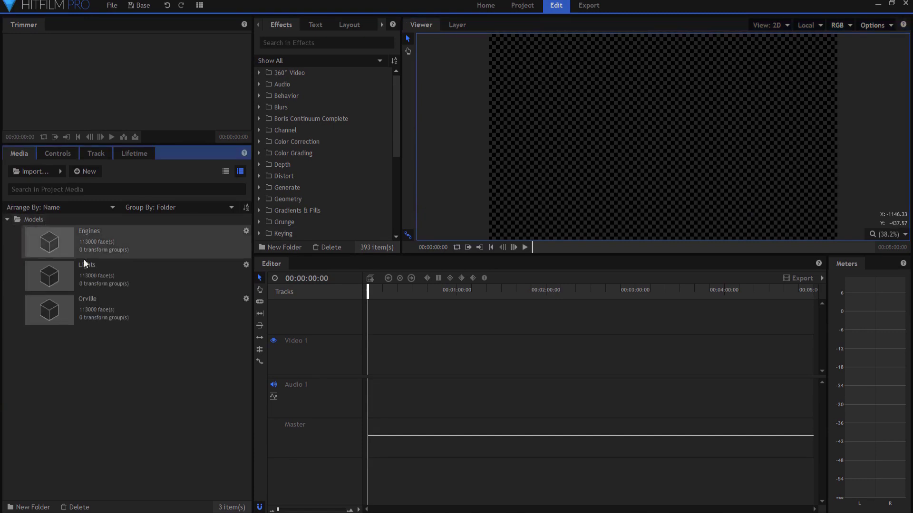
{"action": "left_click", "coordinate": [7, 221]}
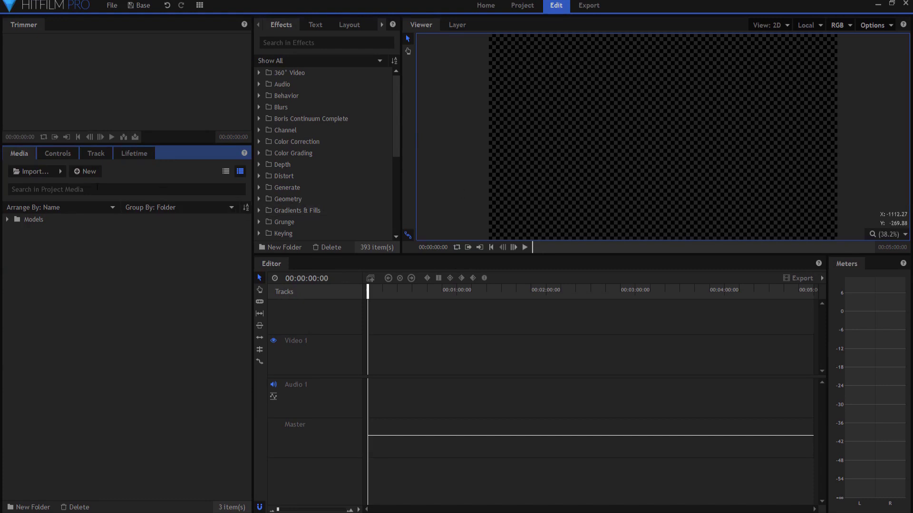
{"action": "left_click", "coordinate": [85, 172]}
Step: Create a new composite shot named Base with a duration of 00:00:10:00
{"action": "left_click", "coordinate": [94, 184]}
{"action": "left_click_drag", "start_coordinate": [478, 102], "coordinate": [397, 104]}
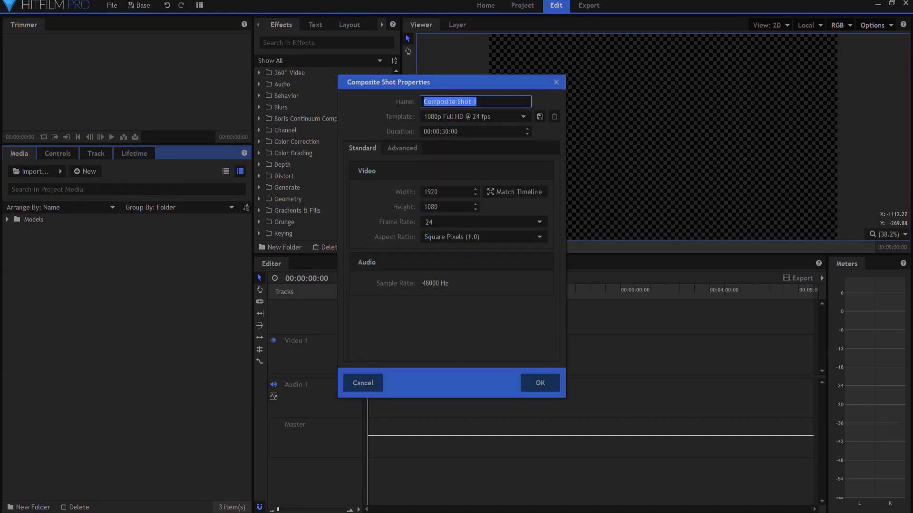
{"action": "type", "text": "Bas"}
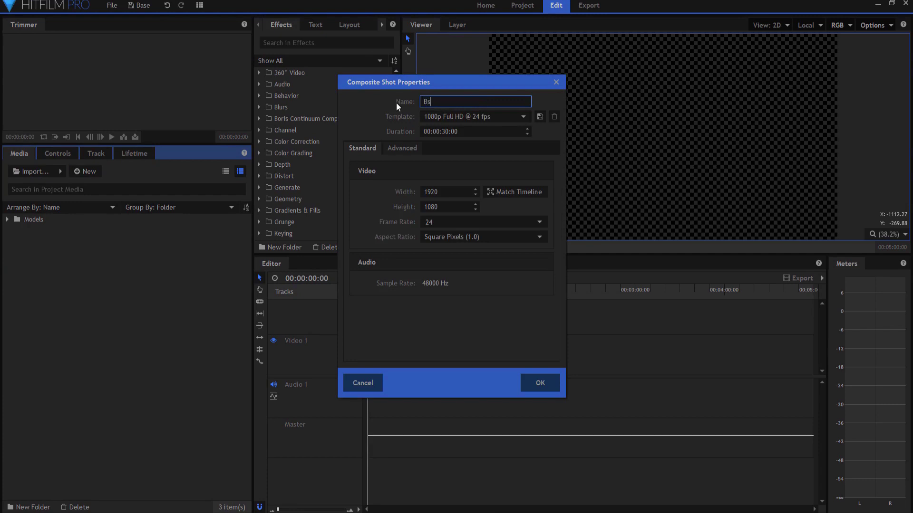
{"action": "type", "text": "e"}
{"action": "left_click", "coordinate": [446, 132]}
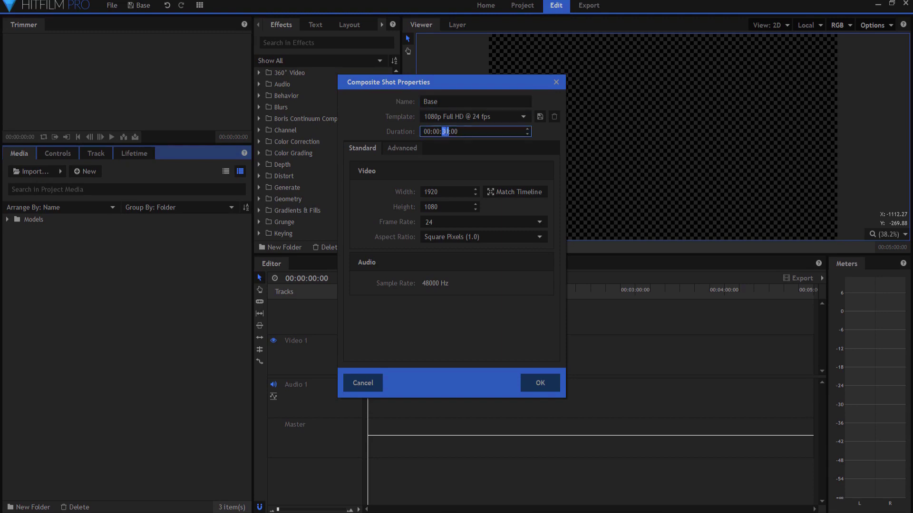
{"action": "type", "text": "10"}
{"action": "key", "text": "Return"}
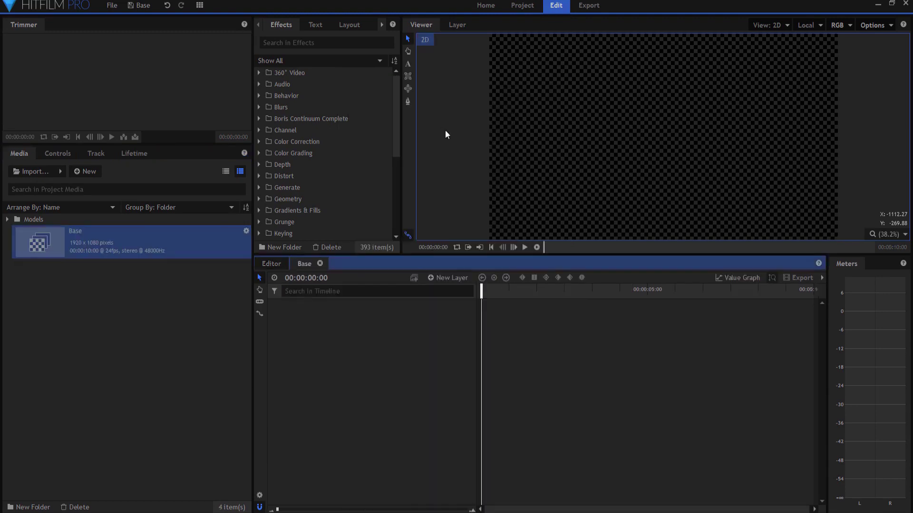
Step: Add a camera layer and split the viewer into two views, one showing Top
{"action": "left_click", "coordinate": [452, 278]}
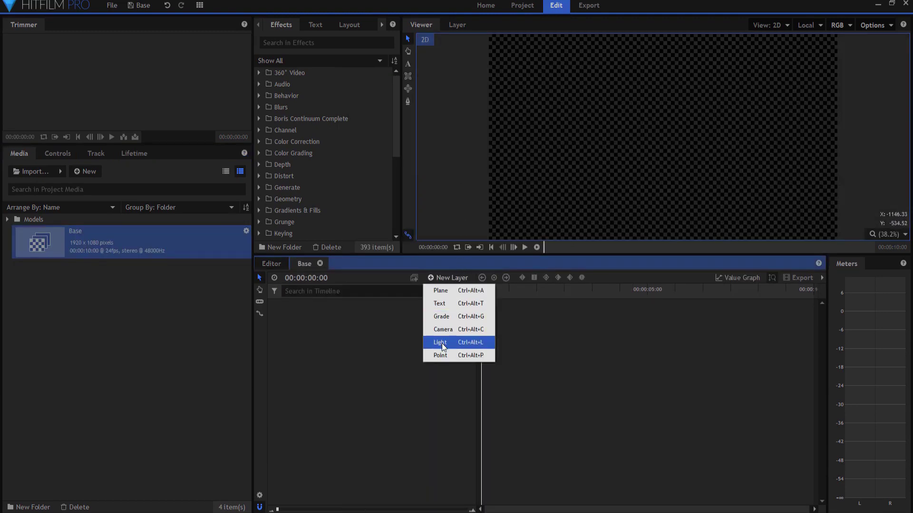
{"action": "left_click", "coordinate": [444, 330]}
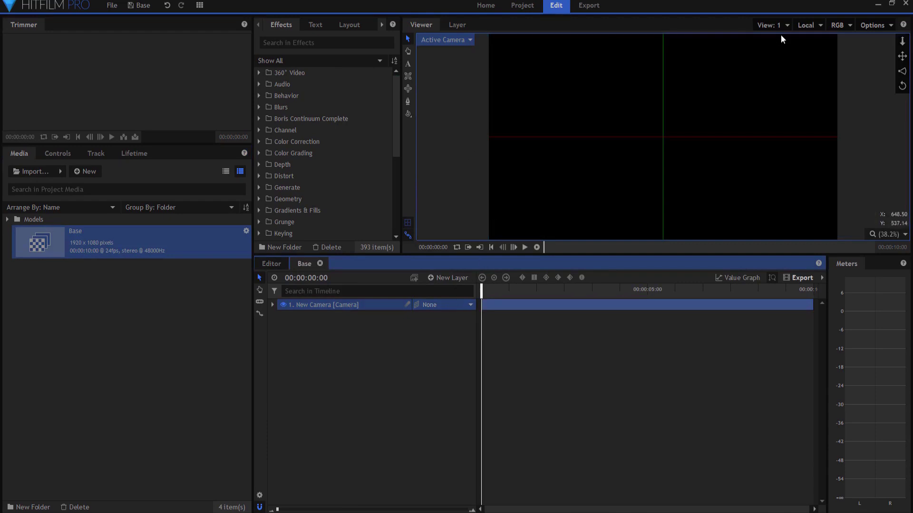
{"action": "left_click", "coordinate": [771, 25]}
{"action": "left_click", "coordinate": [772, 54]}
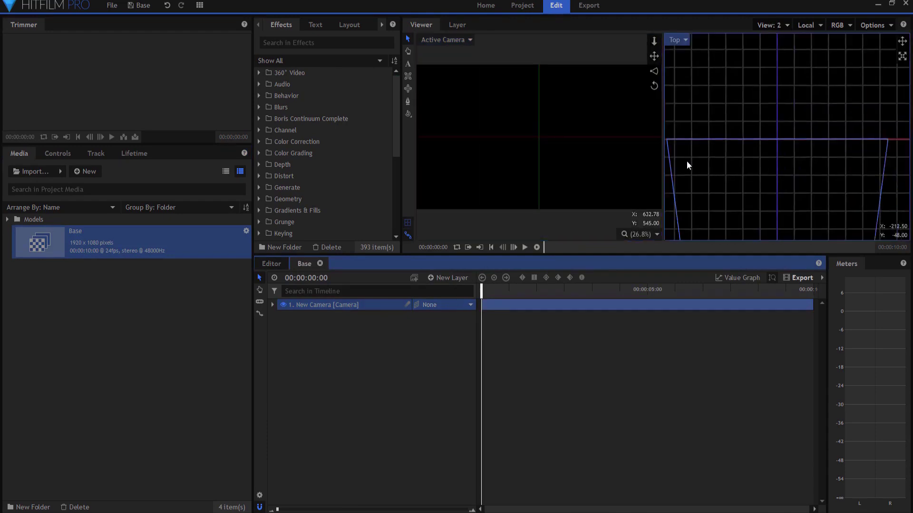
{"action": "scroll", "coordinate": [779, 148], "scroll_direction": "down", "scroll_amount": 5}
{"action": "scroll", "coordinate": [773, 148], "scroll_direction": "down", "scroll_amount": 3}
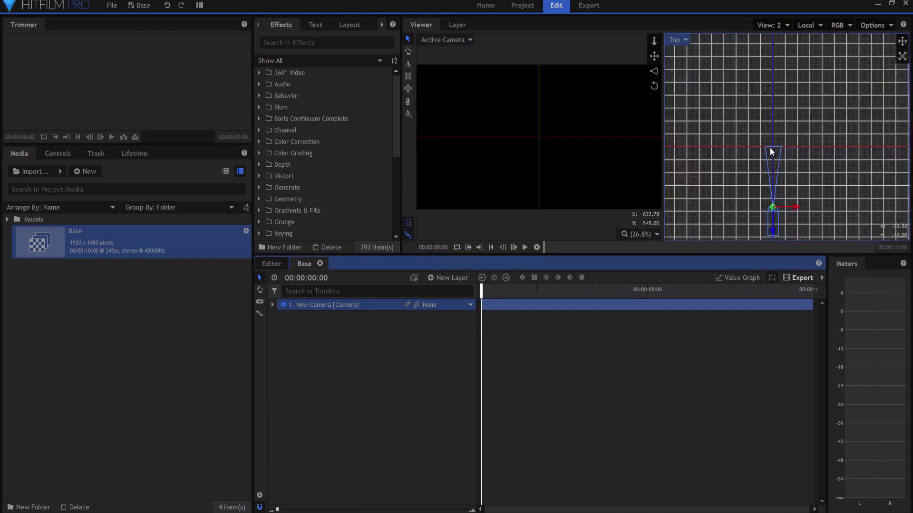
Step: Set the camera's transform Position to 400, 0, 0
{"action": "left_click", "coordinate": [273, 306]}
{"action": "left_click", "coordinate": [281, 327]}
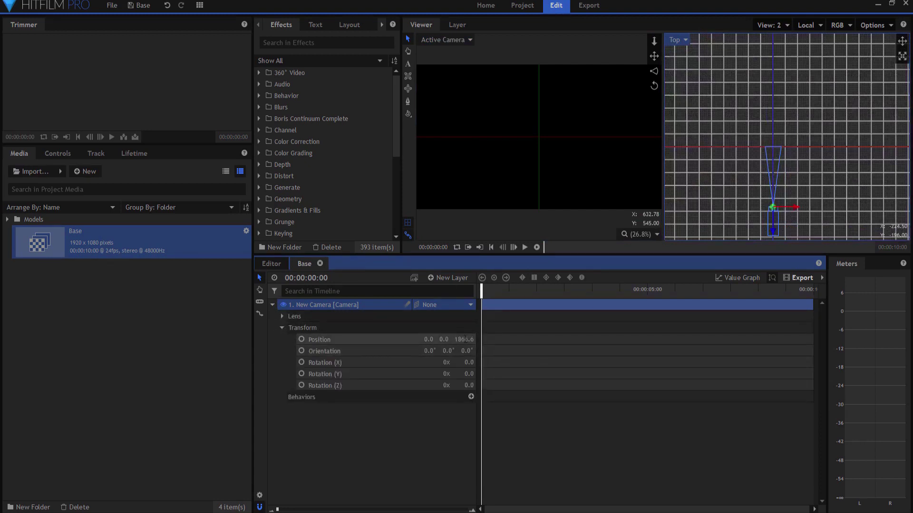
{"action": "double_click", "coordinate": [465, 339]}
{"action": "type", "text": "0"}
{"action": "key", "text": "Return"}
{"action": "double_click", "coordinate": [440, 339]}
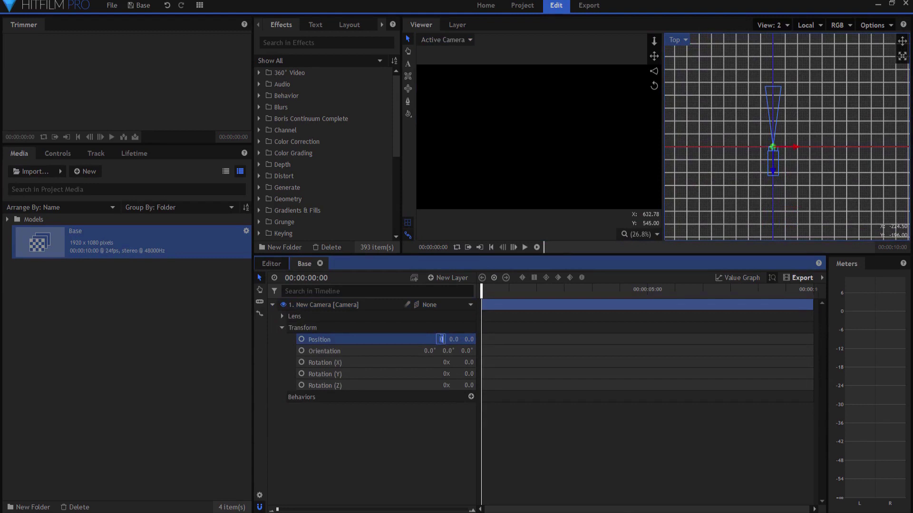
{"action": "type", "text": "40"}
{"action": "key", "text": "Return"}
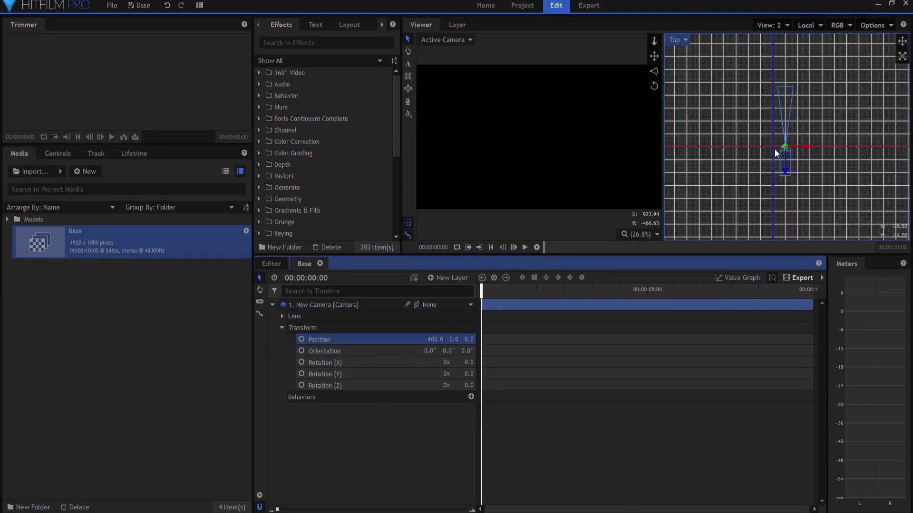
{"action": "left_click", "coordinate": [446, 275]}
Step: Add a point layer and rename it Camera Align
{"action": "left_click", "coordinate": [444, 352]}
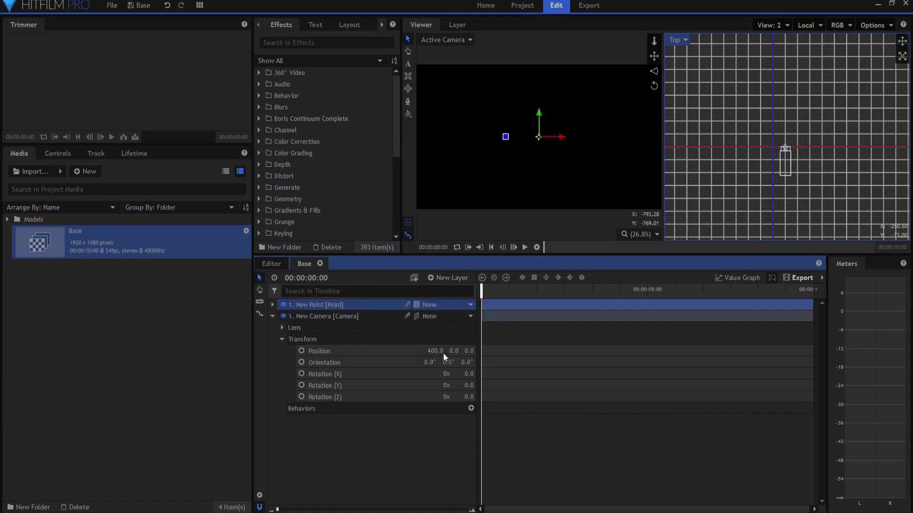
{"action": "left_click", "coordinate": [416, 305]}
{"action": "left_click", "coordinate": [432, 328]}
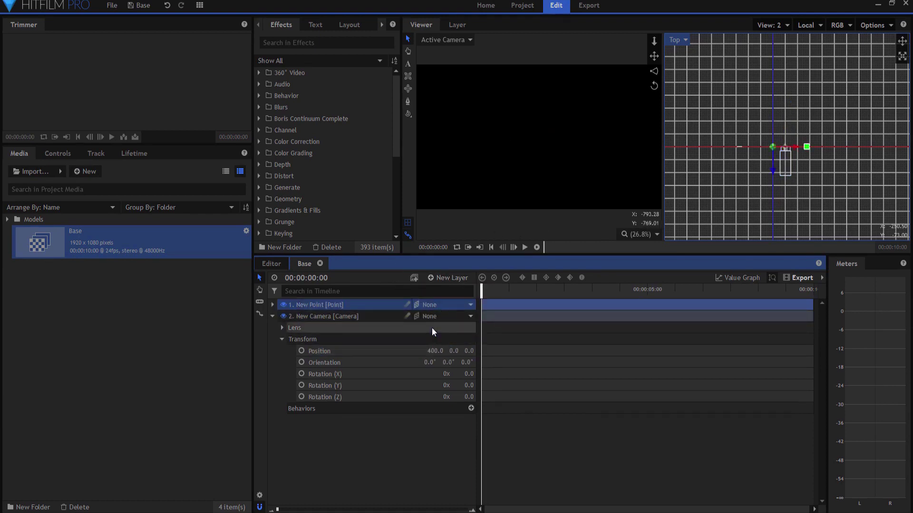
{"action": "double_click", "coordinate": [304, 307]}
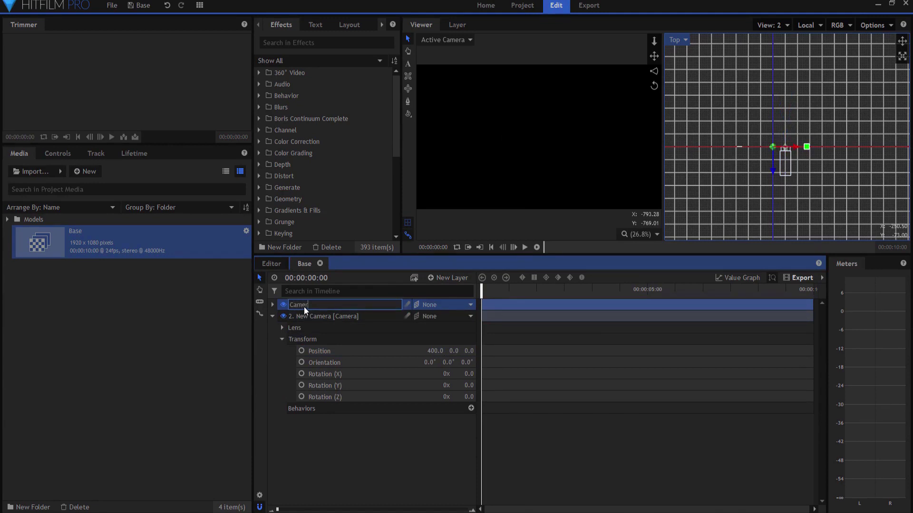
{"action": "type", "text": "Camera Align"}
{"action": "key", "text": "Return"}
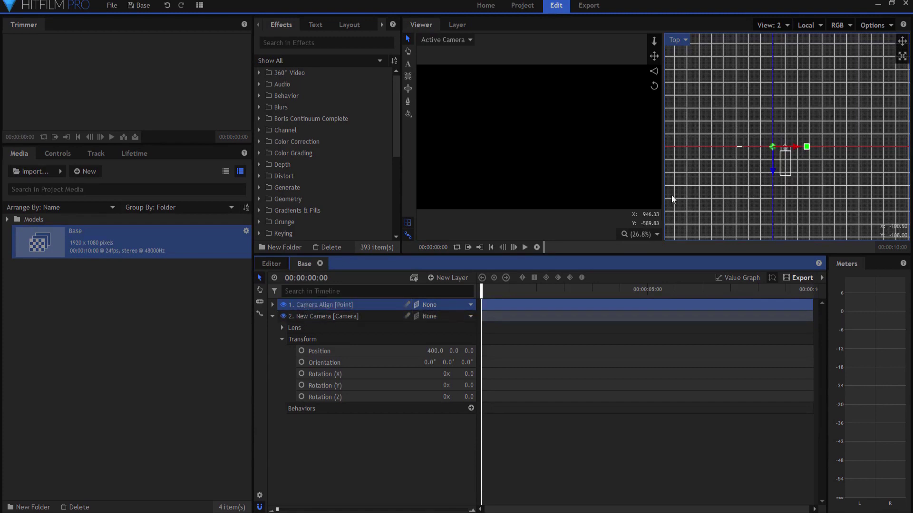
Step: Set the Camera Align point's Position Z to -1000
{"action": "left_click", "coordinate": [274, 305]}
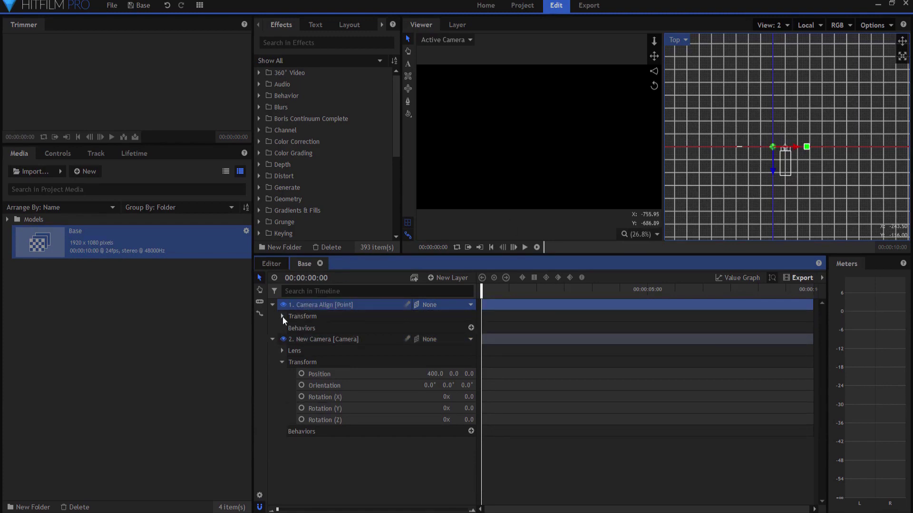
{"action": "left_click", "coordinate": [469, 340]}
{"action": "type", "text": "-314"}
{"action": "key", "text": "Return"}
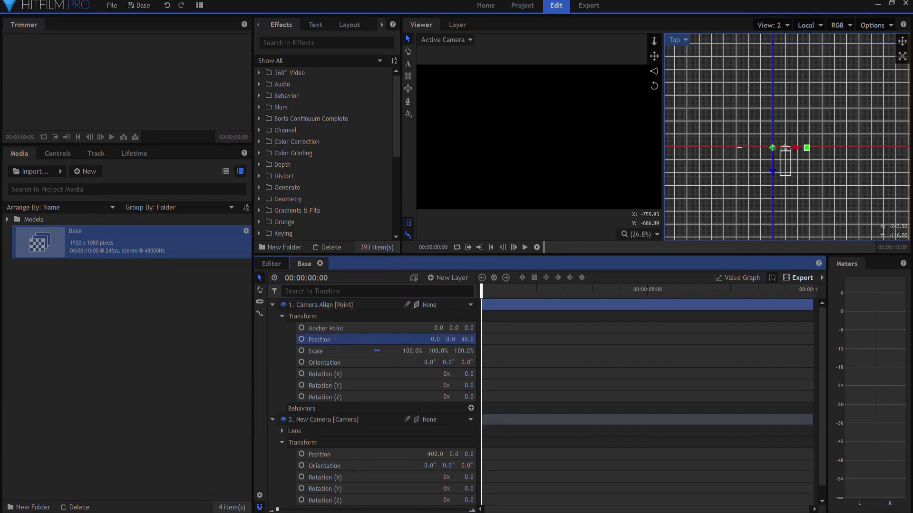
{"action": "left_click_drag", "start_coordinate": [469, 340], "coordinate": [492, 339]}
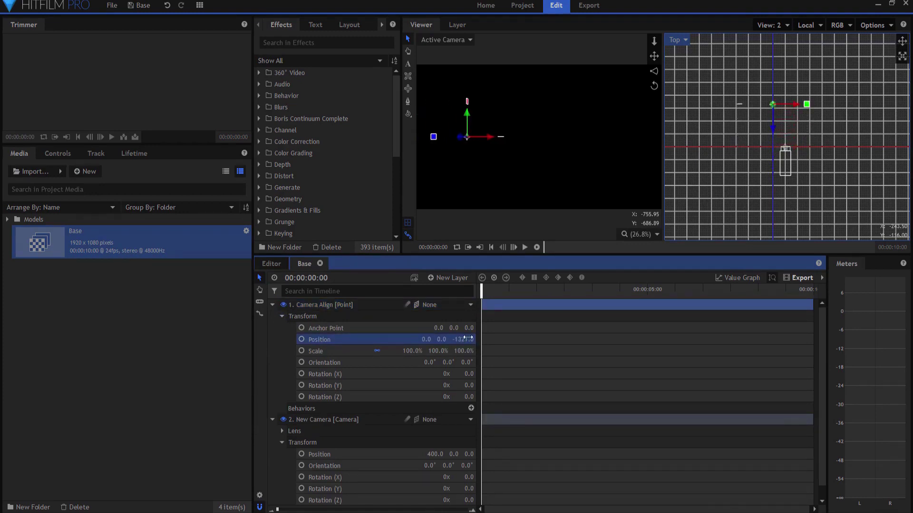
{"action": "left_click", "coordinate": [470, 339]}
{"action": "type", "text": "-1000"}
{"action": "key", "text": "Return"}
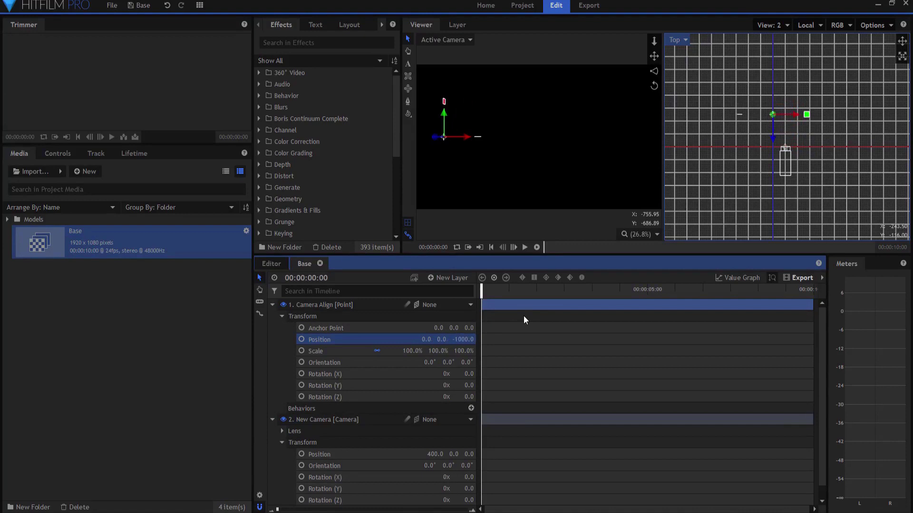
Step: Keyframe Camera Align's position, set Z to 1000 at the end, and preview
{"action": "left_click", "coordinate": [302, 339]}
{"action": "key", "text": "End"}
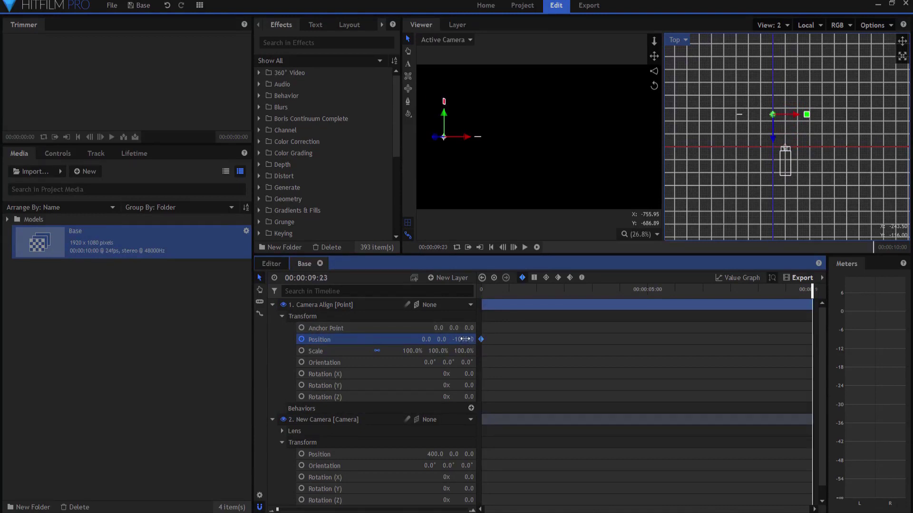
{"action": "left_click_drag", "start_coordinate": [465, 339], "coordinate": [466, 339]}
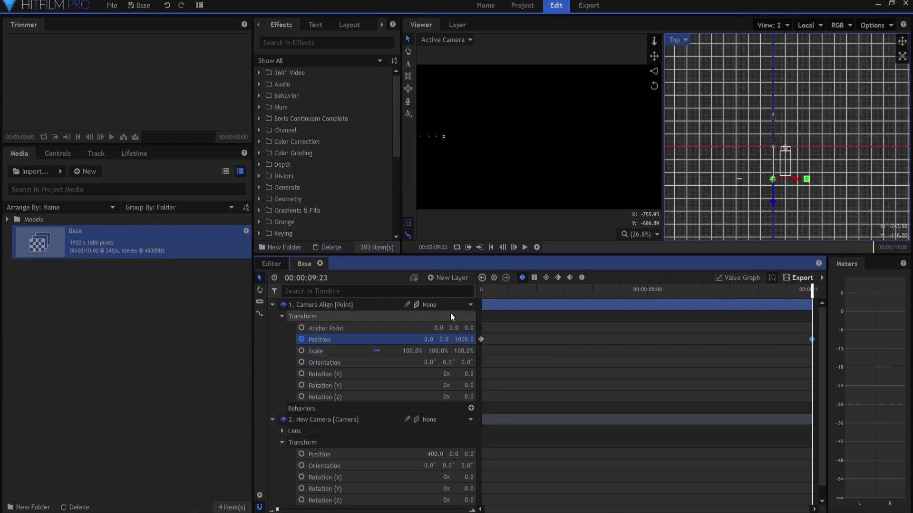
{"action": "left_click", "coordinate": [484, 290]}
{"action": "mouse_move", "coordinate": [484, 290]}
{"action": "left_mouse_down"}
{"action": "mouse_move", "coordinate": [793, 297]}
{"action": "mouse_move", "coordinate": [482, 299]}
{"action": "left_mouse_up"}
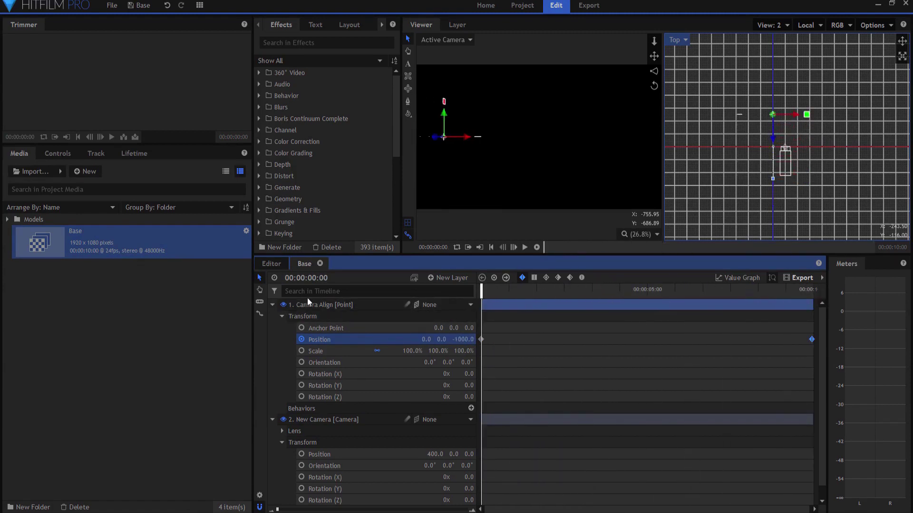
Step: Set the New Camera's Alignment to Towards Layer, targeting 1. Camera Align, and scrub to check
{"action": "left_click", "coordinate": [272, 305]}
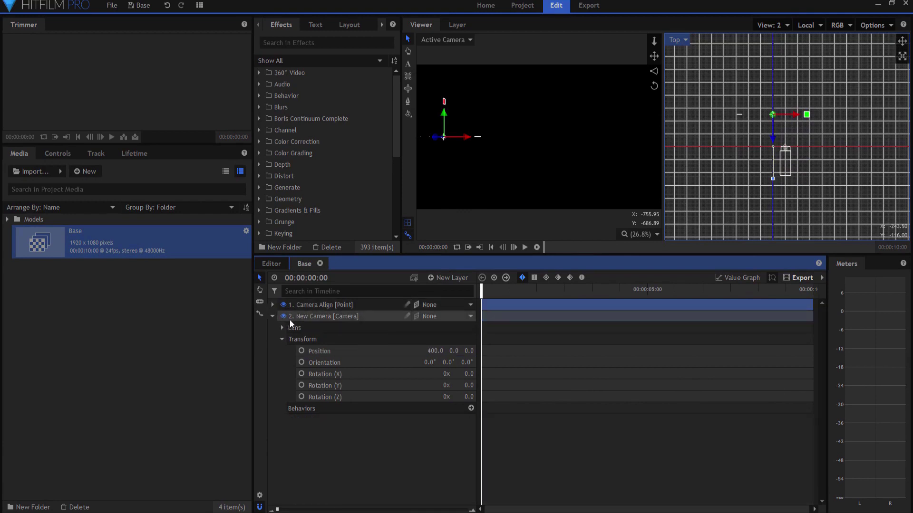
{"action": "left_click", "coordinate": [316, 317]}
{"action": "left_click", "coordinate": [63, 155]}
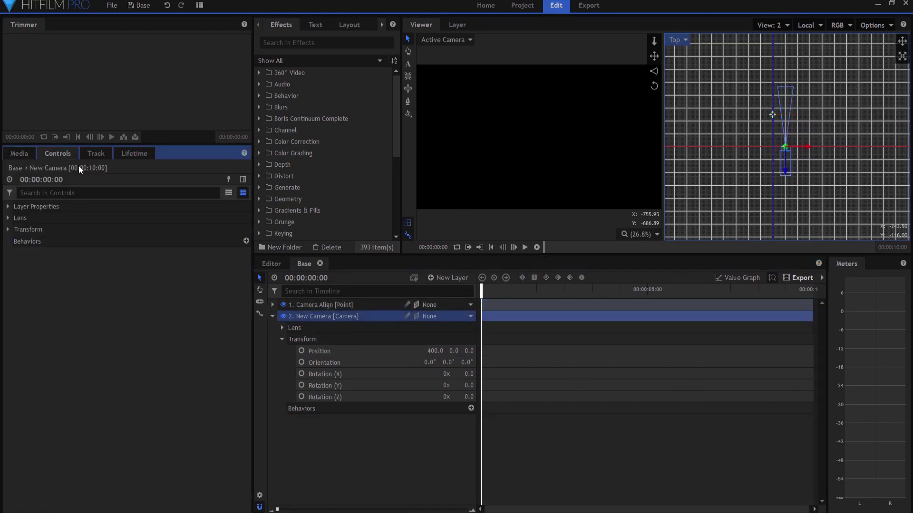
{"action": "left_click", "coordinate": [8, 206]}
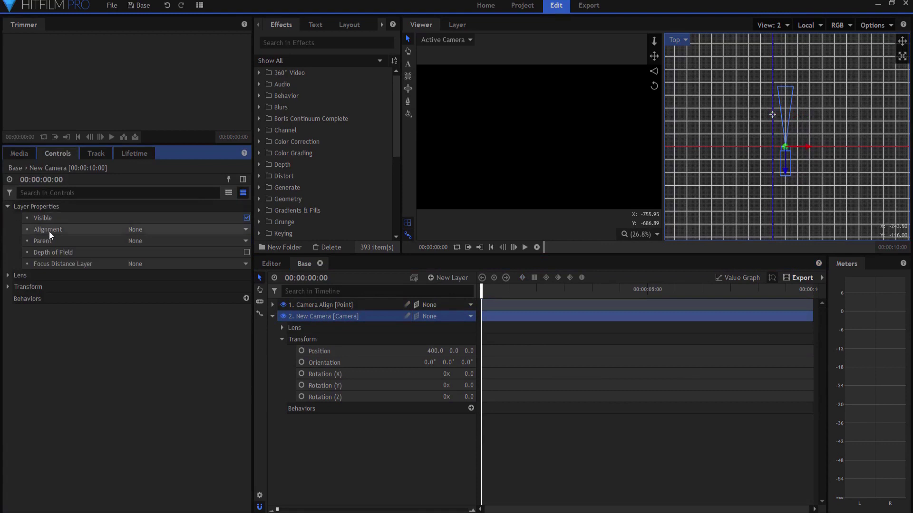
{"action": "left_click", "coordinate": [159, 228]}
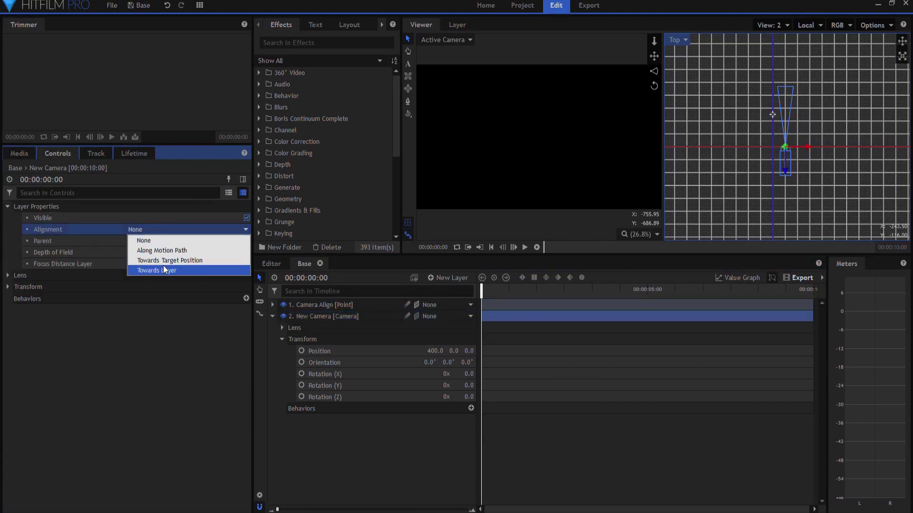
{"action": "left_click", "coordinate": [165, 269]}
{"action": "left_click", "coordinate": [148, 242]}
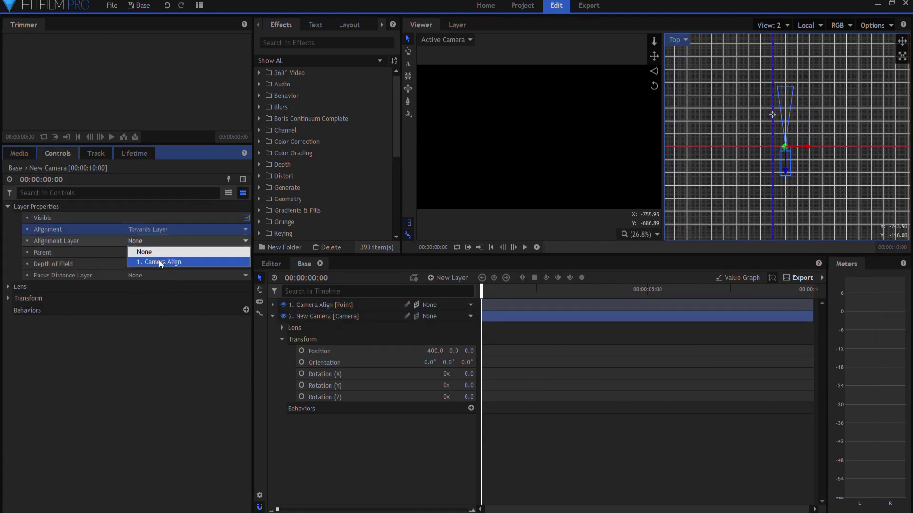
{"action": "left_click", "coordinate": [160, 262]}
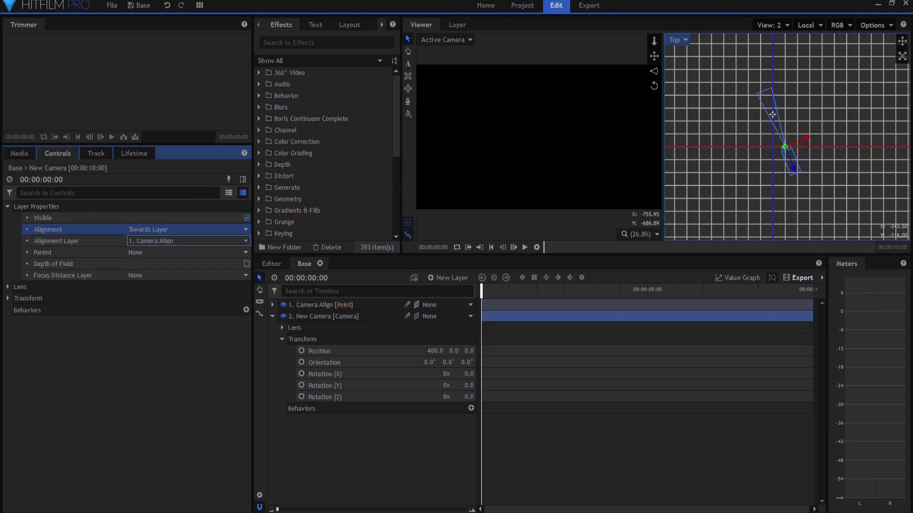
{"action": "mouse_move", "coordinate": [480, 290]}
{"action": "left_mouse_down"}
{"action": "mouse_move", "coordinate": [831, 285]}
{"action": "mouse_move", "coordinate": [481, 286]}
{"action": "left_mouse_up"}
{"action": "left_click", "coordinate": [272, 317]}
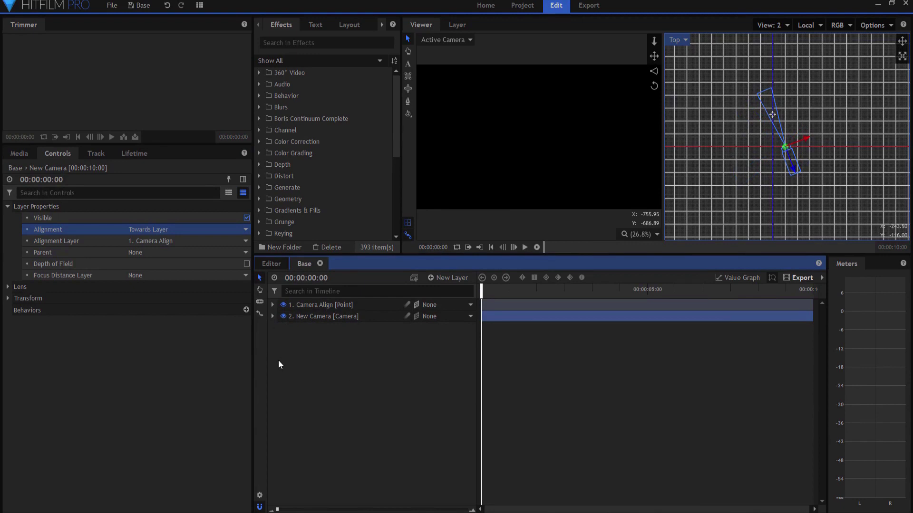
{"action": "left_click", "coordinate": [19, 152]}
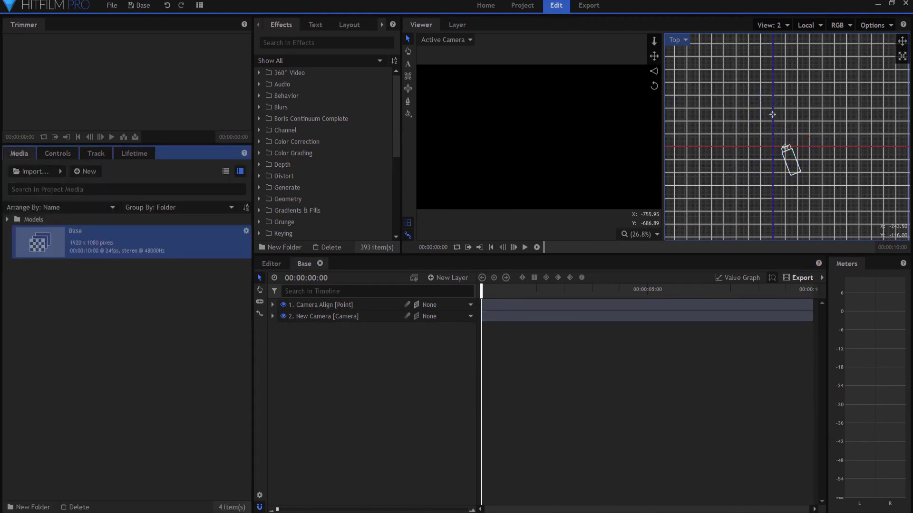
Step: Duplicate the Base composite shot and rename the copy Orvile
{"action": "right_click", "coordinate": [42, 241]}
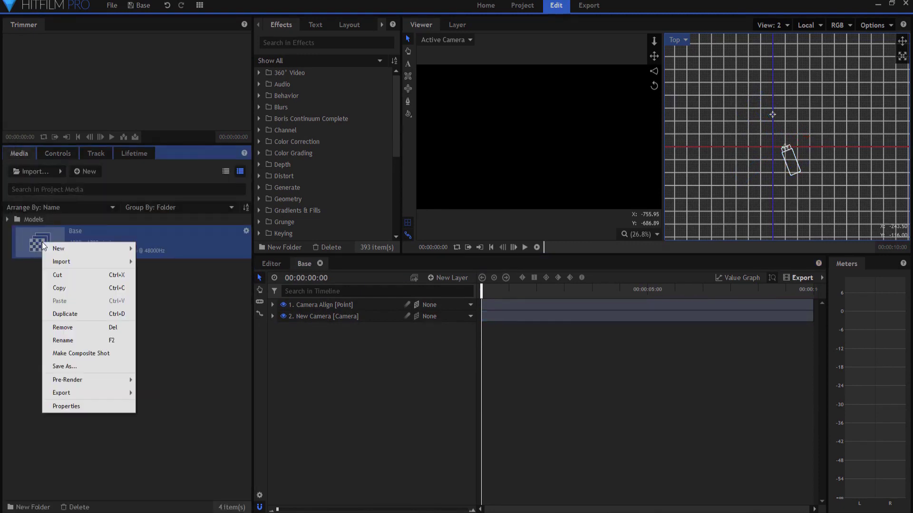
{"action": "left_click", "coordinate": [72, 312]}
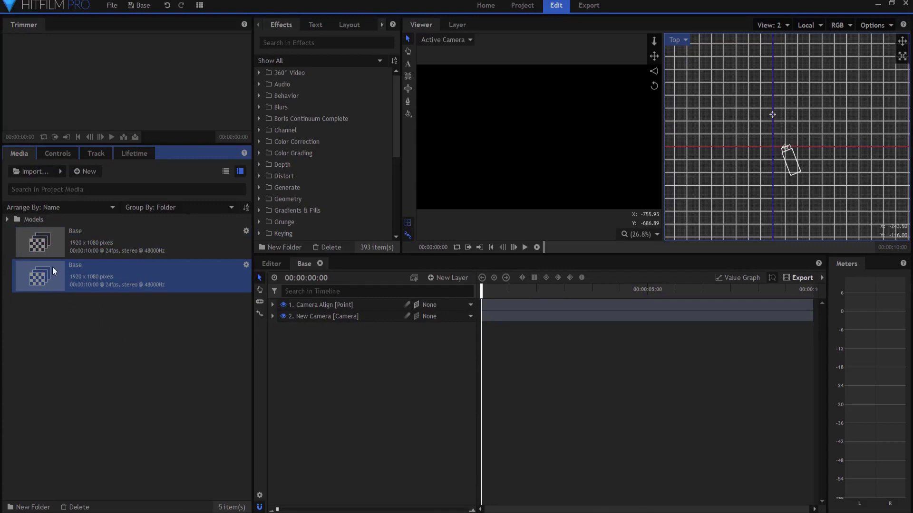
{"action": "key", "text": "F2"}
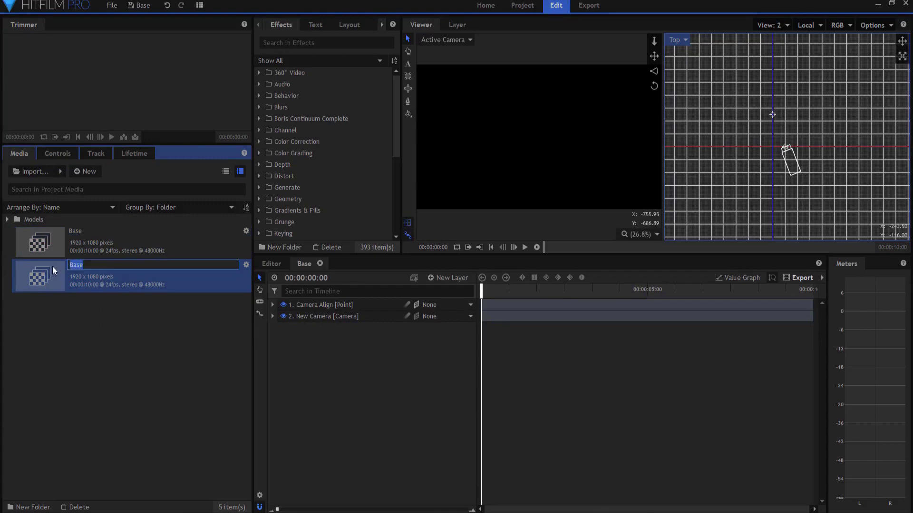
{"action": "type", "text": "Orvile"}
{"action": "key", "text": "Return"}
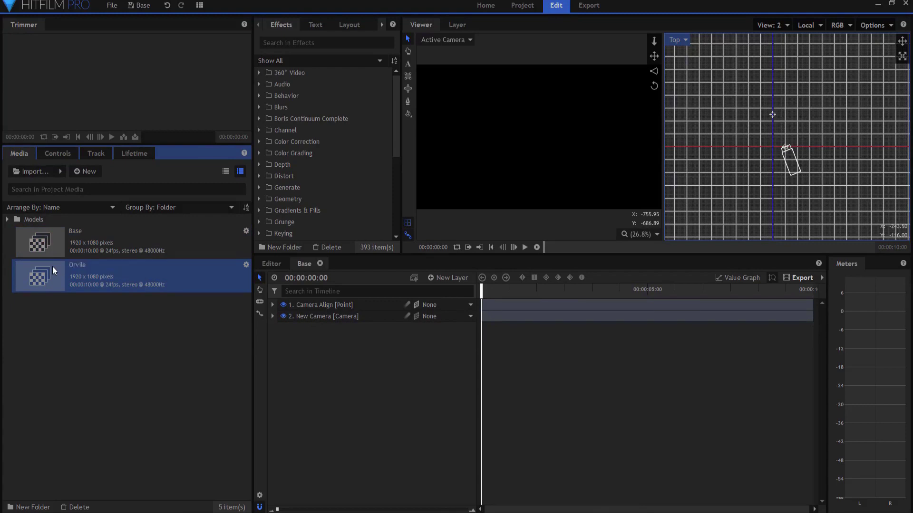
Step: Open the Orvile composite and add the Orville model from the Models folder
{"action": "double_click", "coordinate": [99, 278]}
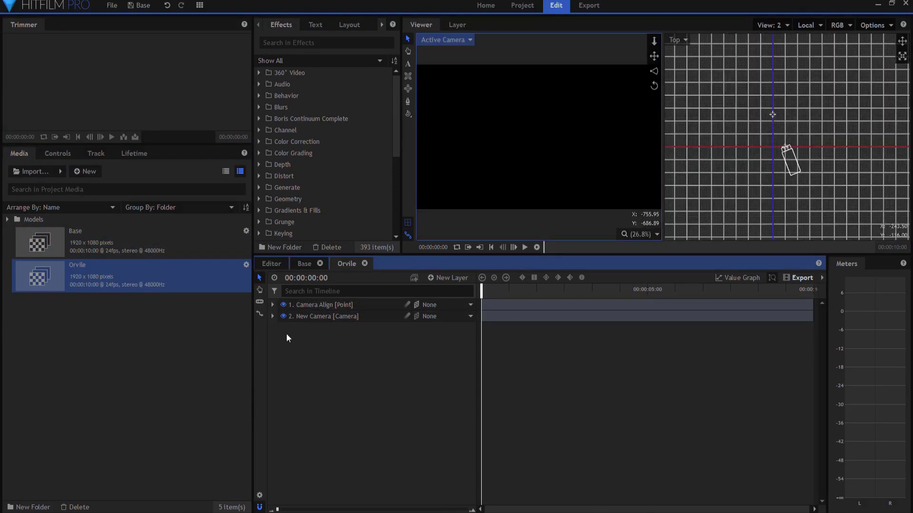
{"action": "left_click", "coordinate": [7, 220]}
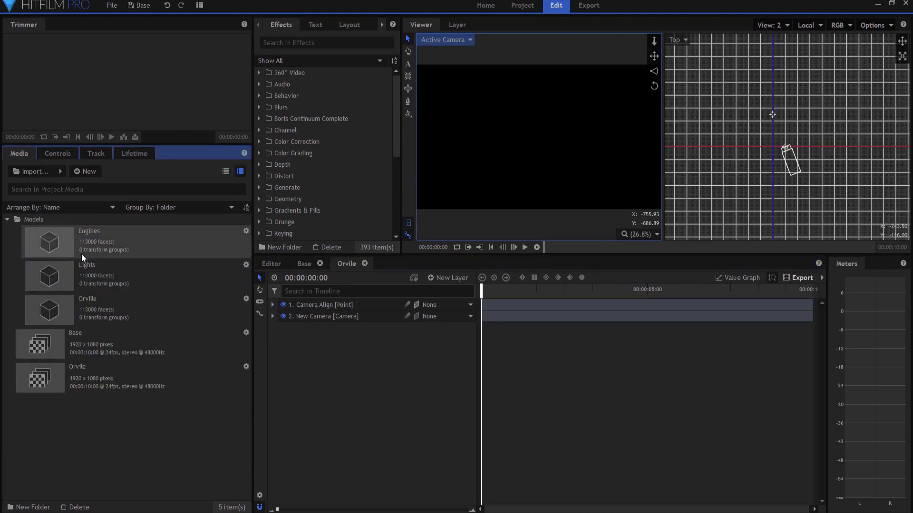
{"action": "left_click_drag", "start_coordinate": [74, 309], "coordinate": [371, 390]}
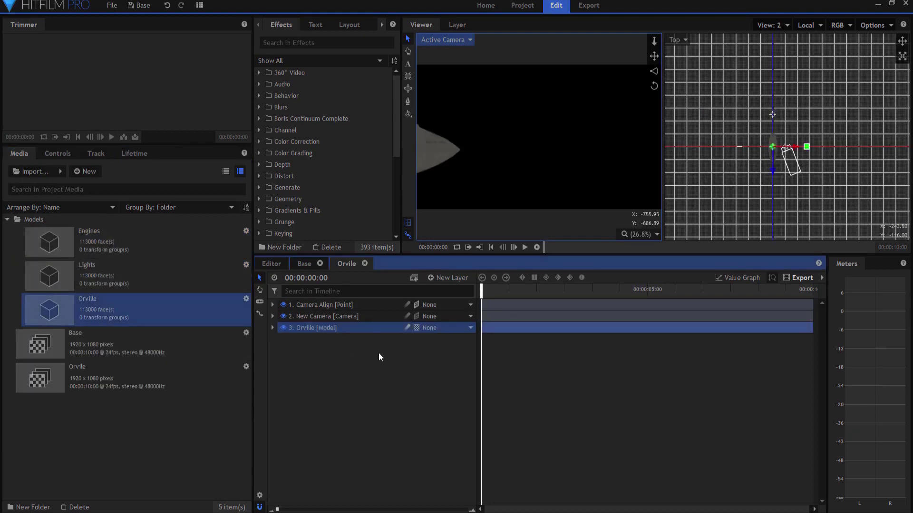
{"action": "left_click", "coordinate": [272, 328]}
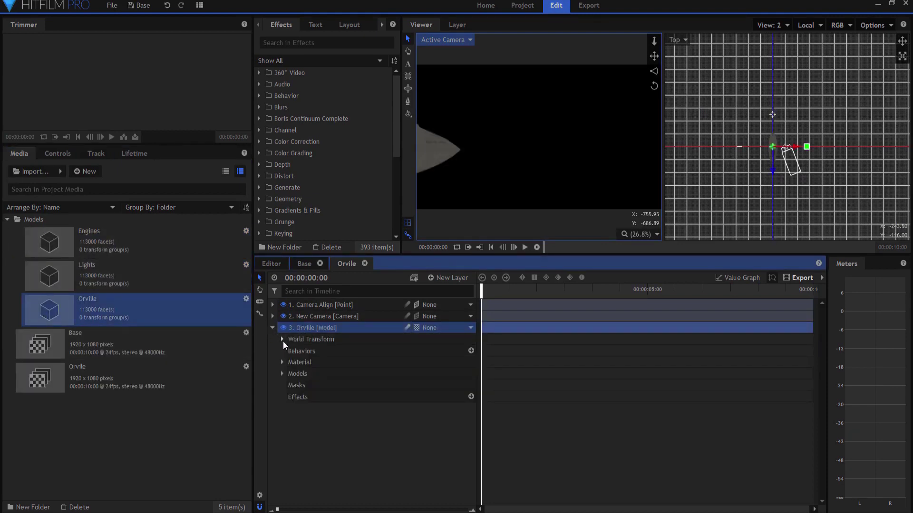
{"action": "left_click", "coordinate": [282, 374]}
{"action": "left_click", "coordinate": [292, 385]}
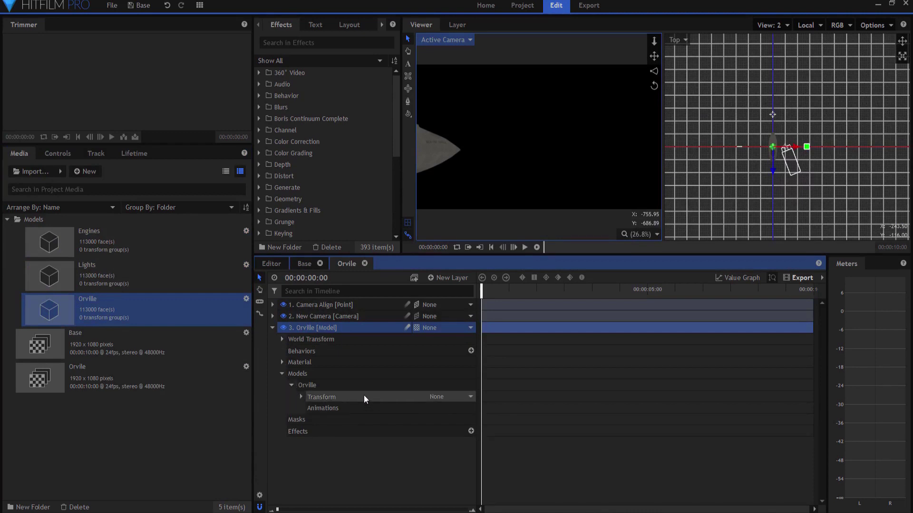
Step: Parent the Orville model's transform to 1. Camera Align with Position Z 0, then preview
{"action": "left_click", "coordinate": [452, 398]}
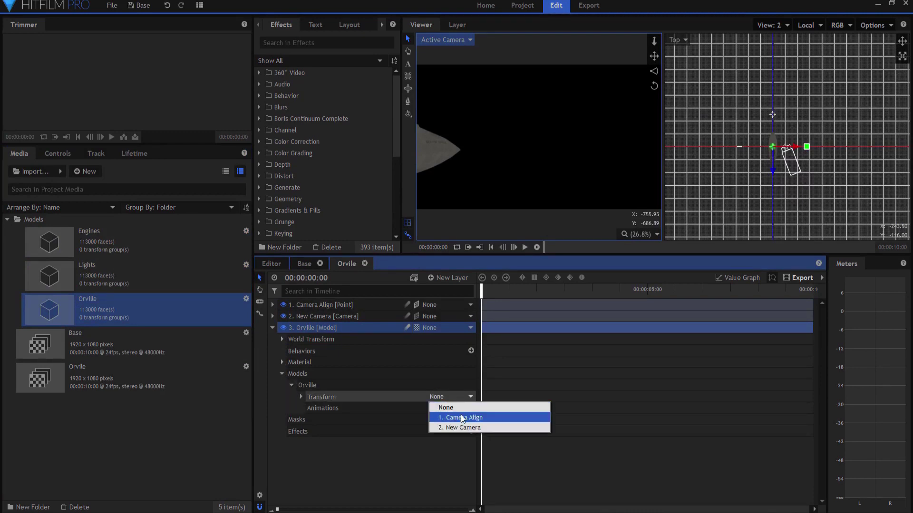
{"action": "left_click", "coordinate": [462, 418]}
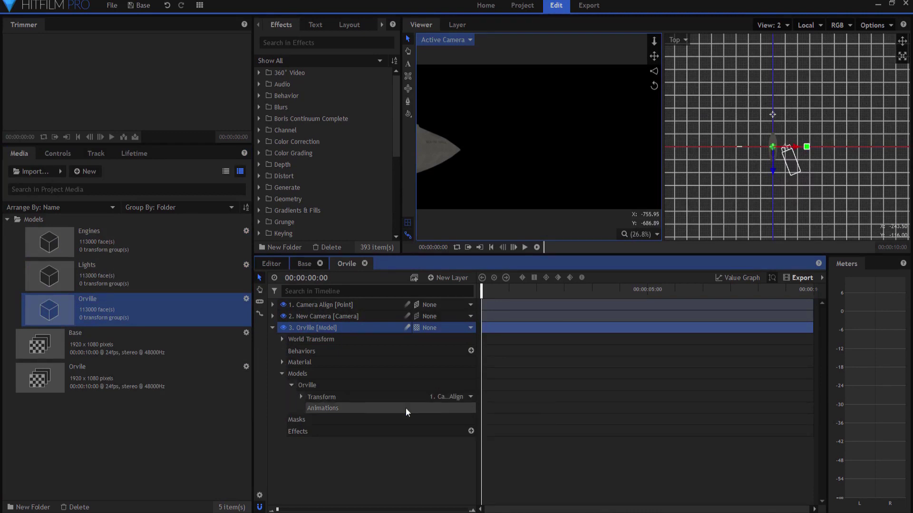
{"action": "left_click", "coordinate": [302, 397]}
{"action": "left_click", "coordinate": [466, 431]}
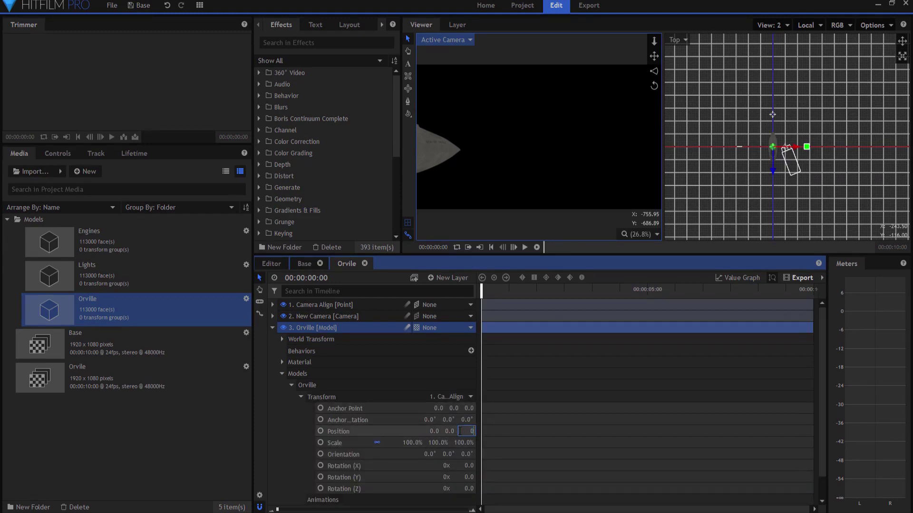
{"action": "key", "text": "Return"}
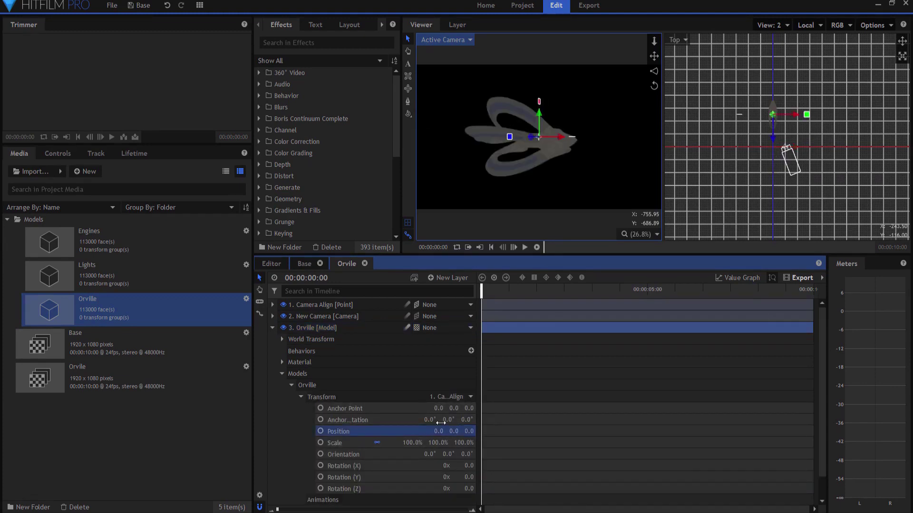
{"action": "mouse_move", "coordinate": [476, 293]}
{"action": "left_mouse_down"}
{"action": "mouse_move", "coordinate": [660, 306]}
{"action": "mouse_move", "coordinate": [846, 299]}
{"action": "mouse_move", "coordinate": [481, 297]}
{"action": "left_mouse_up"}
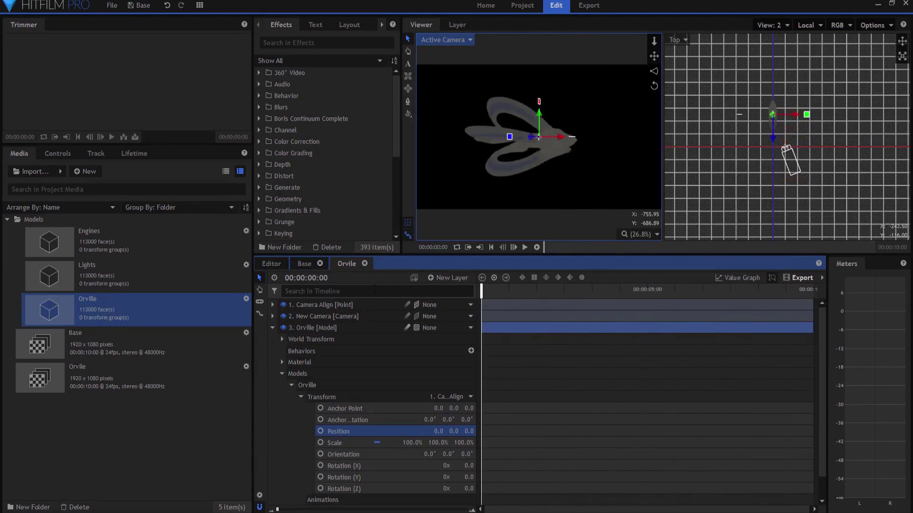
{"action": "left_click", "coordinate": [302, 263]}
Step: In Base, set Camera Align's starting Position Z to 1000 and check the end keyframe
{"action": "left_click", "coordinate": [309, 317]}
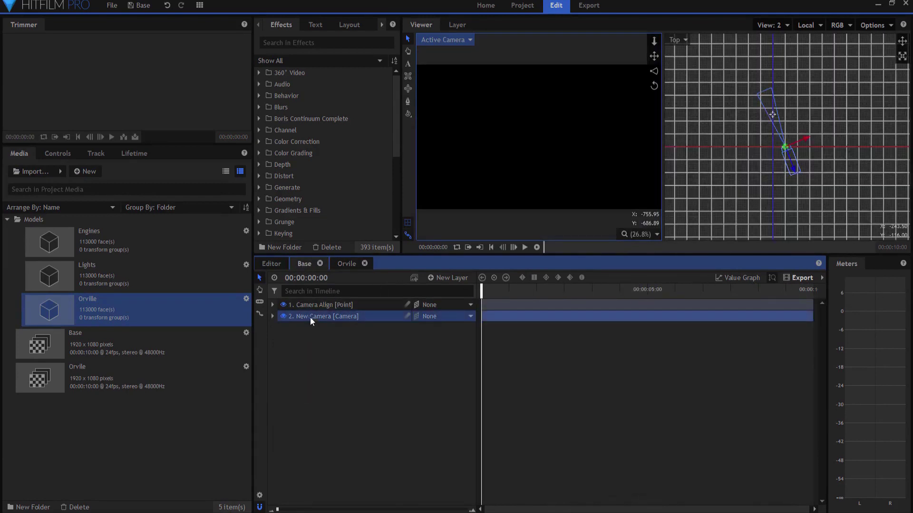
{"action": "left_click", "coordinate": [272, 305]}
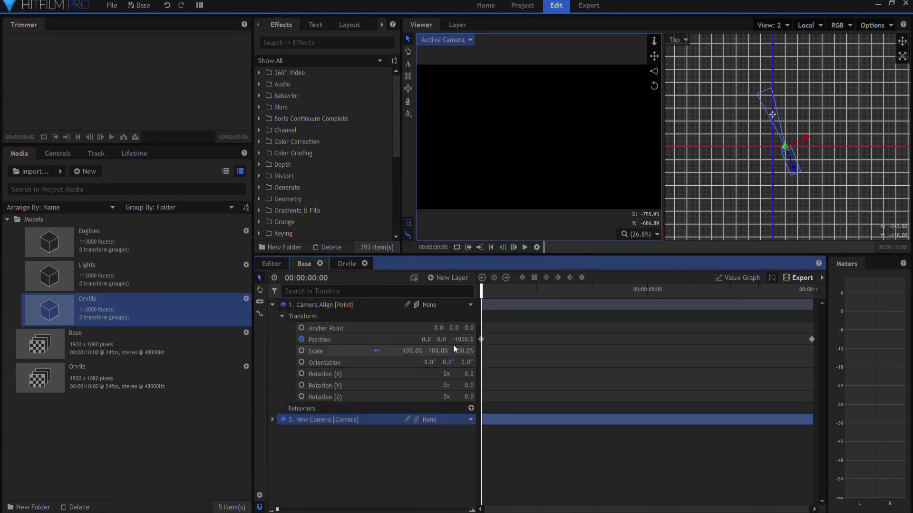
{"action": "left_click_drag", "start_coordinate": [460, 341], "coordinate": [460, 342]}
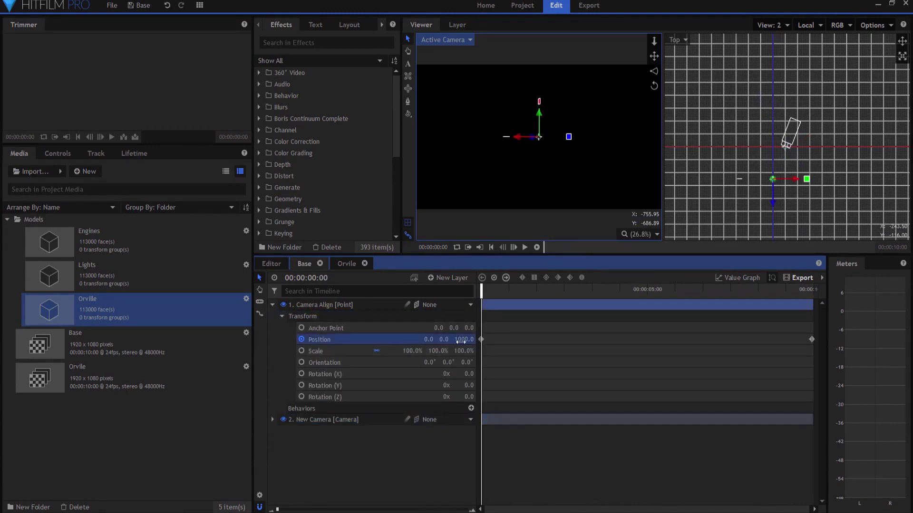
{"action": "left_click", "coordinate": [812, 339]}
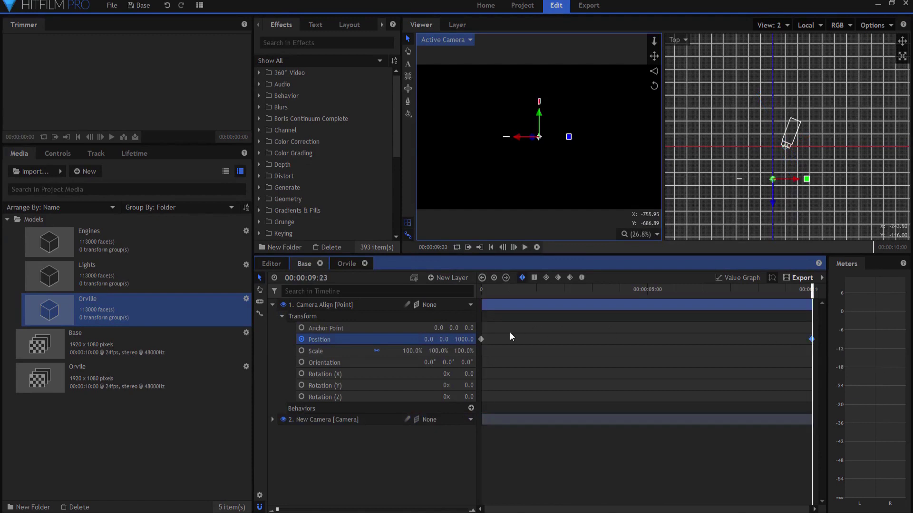
{"action": "key", "text": "ctrl+z"}
{"action": "left_click_drag", "start_coordinate": [353, 264], "coordinate": [364, 314]}
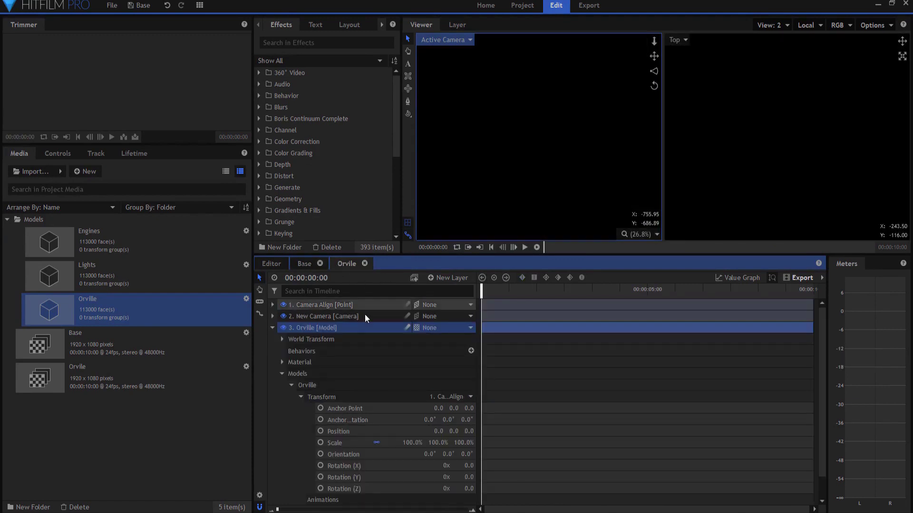
Step: In Orvile, set Camera Align's Position Z to 1000 at start, -1000 at end, and preview
{"action": "left_click", "coordinate": [273, 328]}
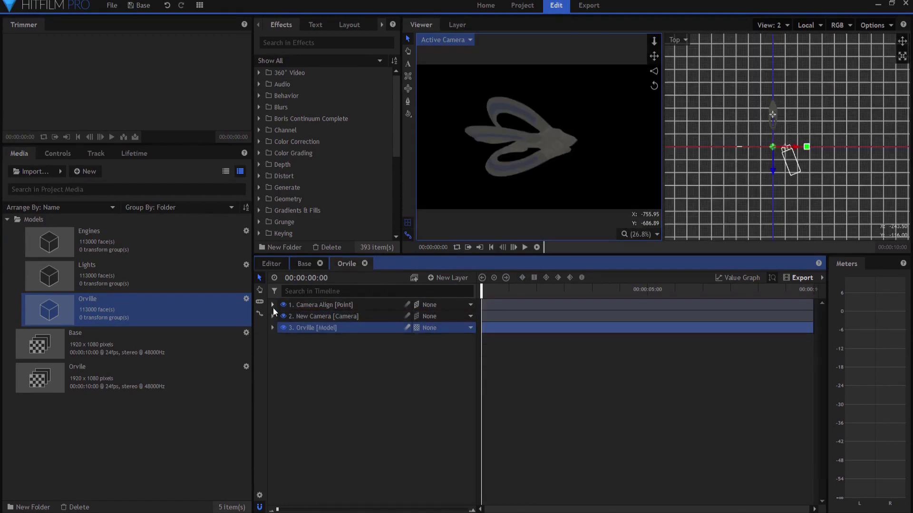
{"action": "left_click", "coordinate": [272, 306]}
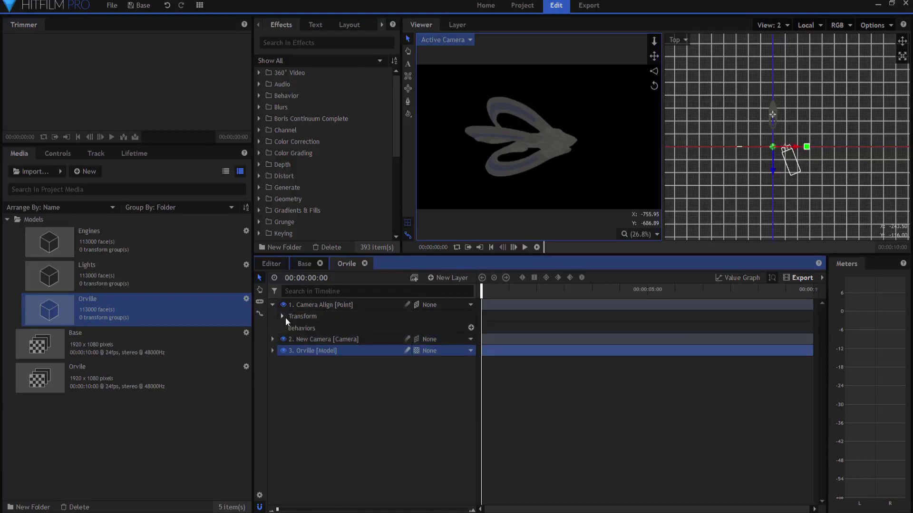
{"action": "left_click", "coordinate": [282, 316]}
{"action": "left_click_drag", "start_coordinate": [474, 340], "coordinate": [810, 338]}
{"action": "left_click", "coordinate": [811, 340]}
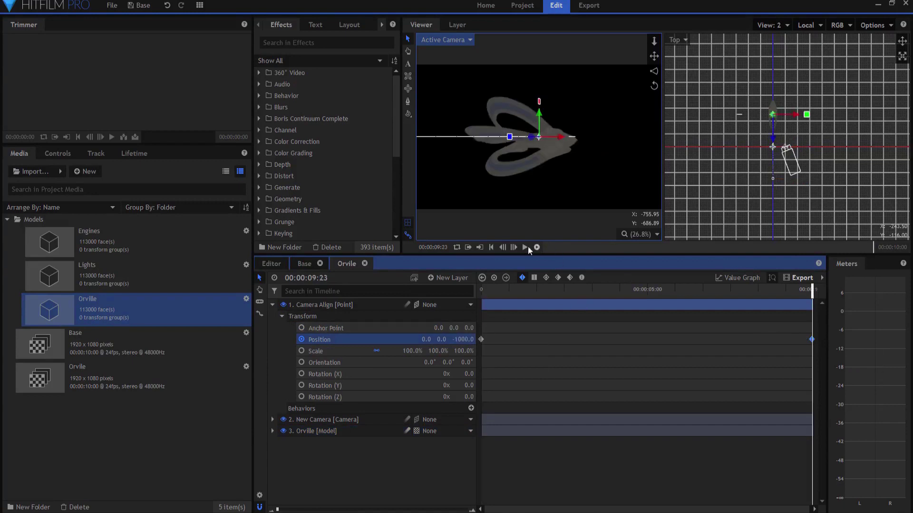
{"action": "left_click", "coordinate": [491, 247]}
{"action": "left_click_drag", "start_coordinate": [482, 288], "coordinate": [458, 289]}
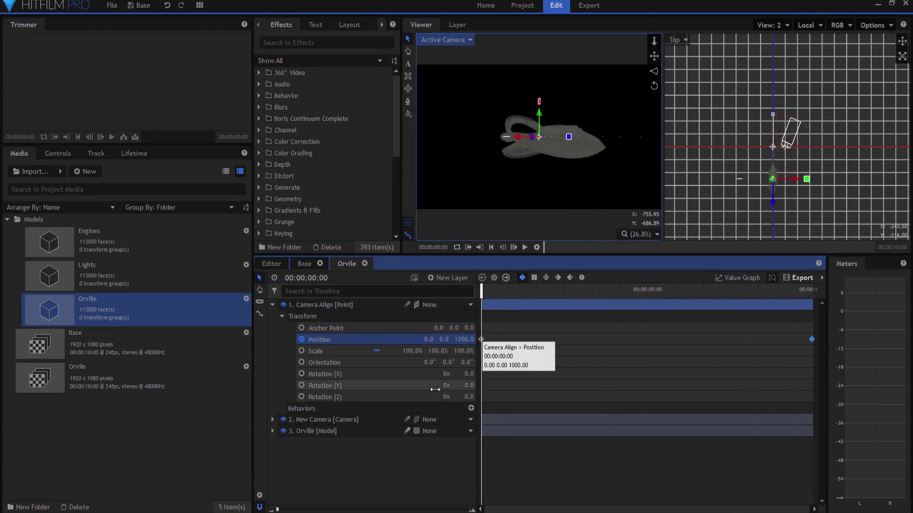
Step: In the Orvile composite, set the New Camera's Position Y to 100 and preview
{"action": "left_click", "coordinate": [290, 421]}
{"action": "left_click", "coordinate": [273, 419]}
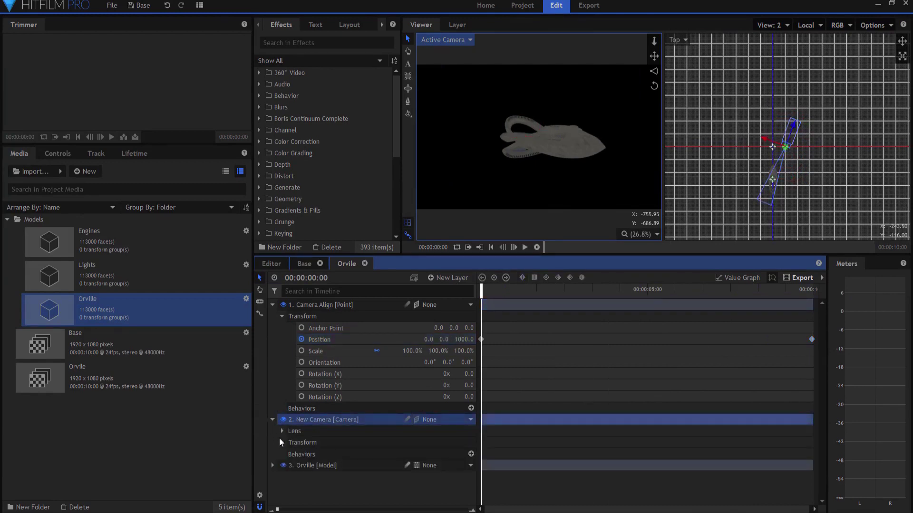
{"action": "left_click", "coordinate": [282, 442]}
{"action": "left_click", "coordinate": [452, 455]}
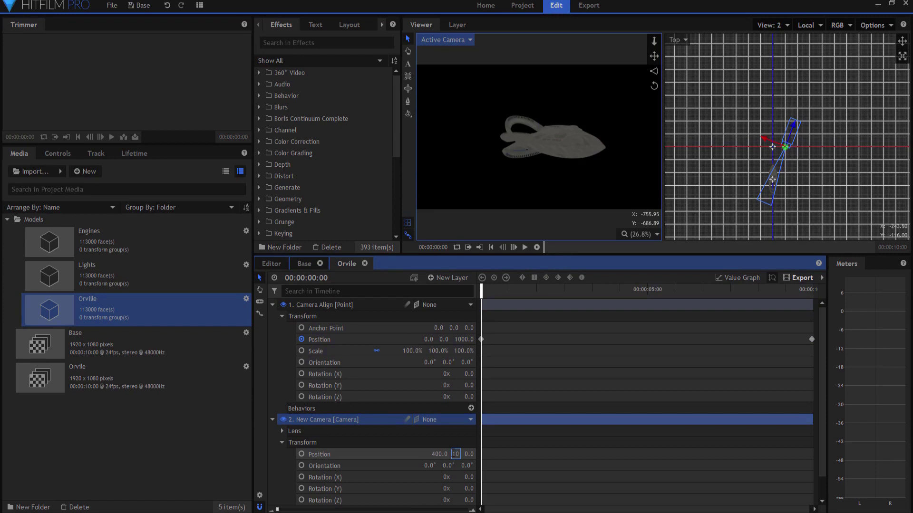
{"action": "type", "text": "1100"}
{"action": "key", "text": "Return"}
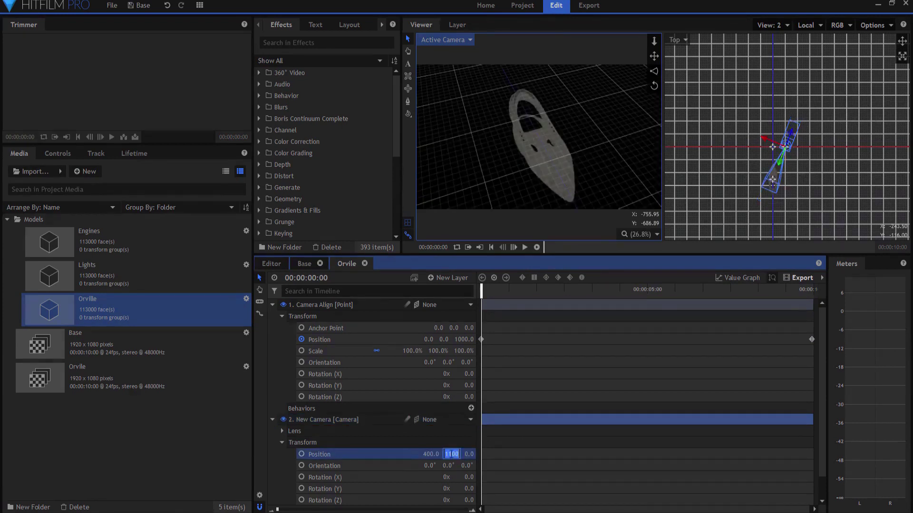
{"action": "left_click_drag", "start_coordinate": [446, 454], "coordinate": [450, 454]}
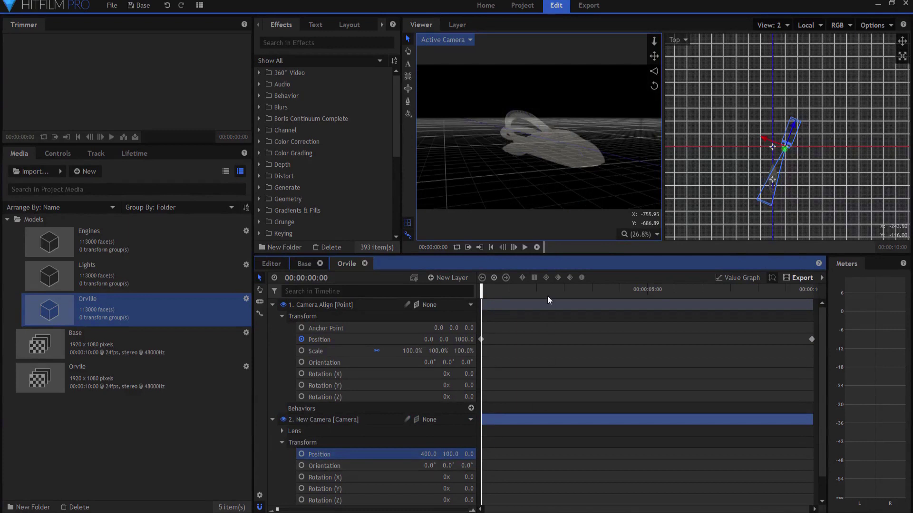
{"action": "left_click_drag", "start_coordinate": [481, 292], "coordinate": [482, 320]}
Step: In the Base composite, set the New Camera's Position Y to 100 and preview
{"action": "left_click", "coordinate": [303, 264]}
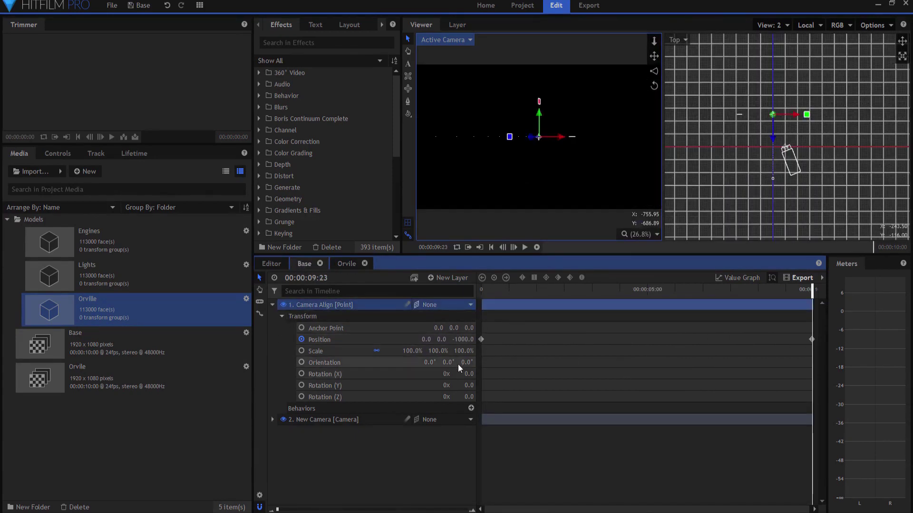
{"action": "left_click", "coordinate": [272, 304]}
{"action": "left_click", "coordinate": [271, 316]}
{"action": "left_click", "coordinate": [448, 351]}
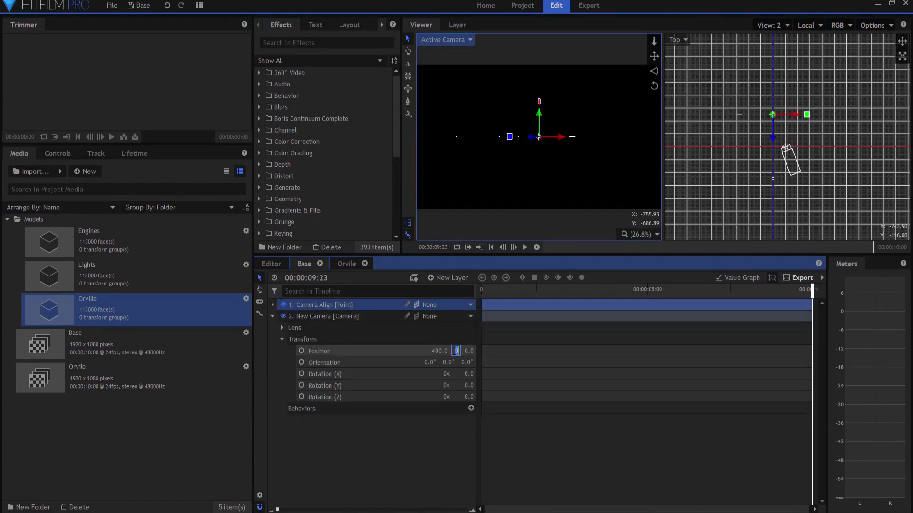
{"action": "type", "text": "10"}
{"action": "key", "text": "Return"}
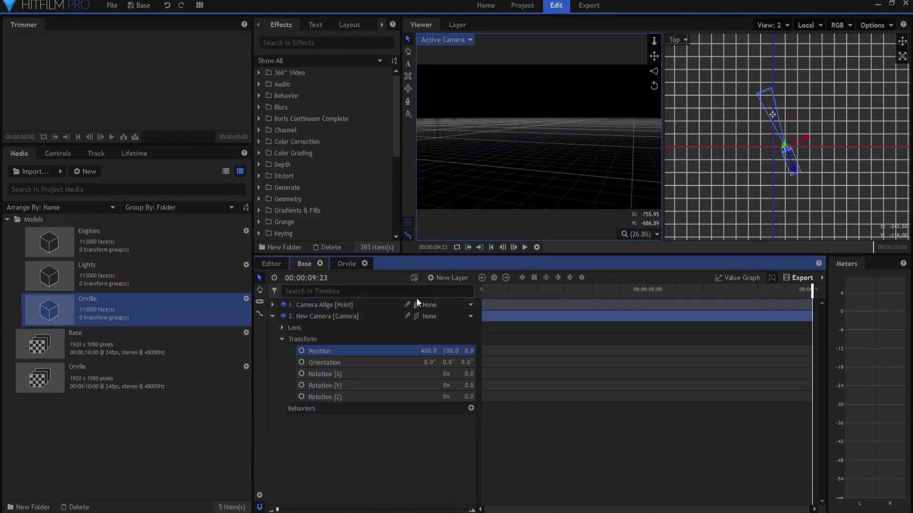
{"action": "left_click", "coordinate": [490, 247]}
{"action": "mouse_move", "coordinate": [485, 287]}
{"action": "left_mouse_down"}
{"action": "mouse_move", "coordinate": [817, 273]}
{"action": "mouse_move", "coordinate": [485, 274]}
{"action": "mouse_move", "coordinate": [538, 291]}
{"action": "mouse_move", "coordinate": [752, 291]}
{"action": "mouse_move", "coordinate": [482, 291]}
{"action": "left_mouse_up"}
{"action": "left_click", "coordinate": [273, 305]}
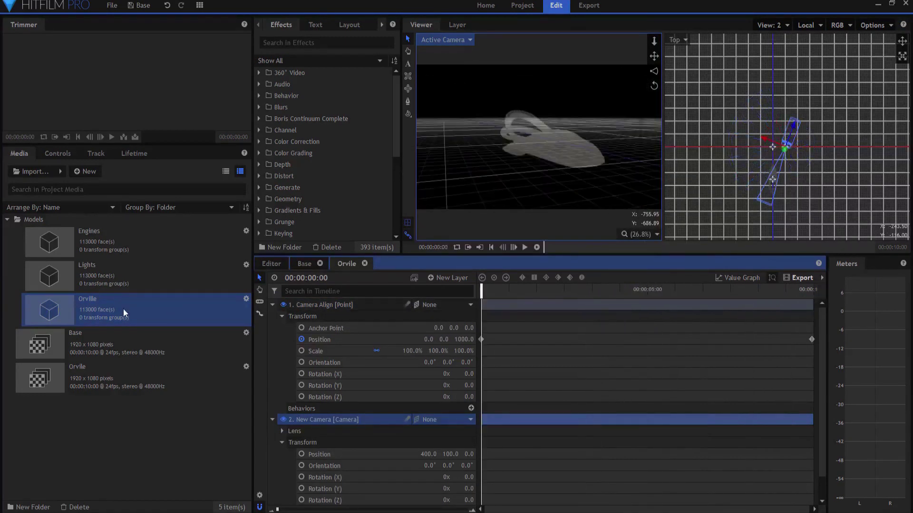
Step: Rename the Orvile composite to Orville by adding the missing 'l'
{"action": "left_click", "coordinate": [6, 220]}
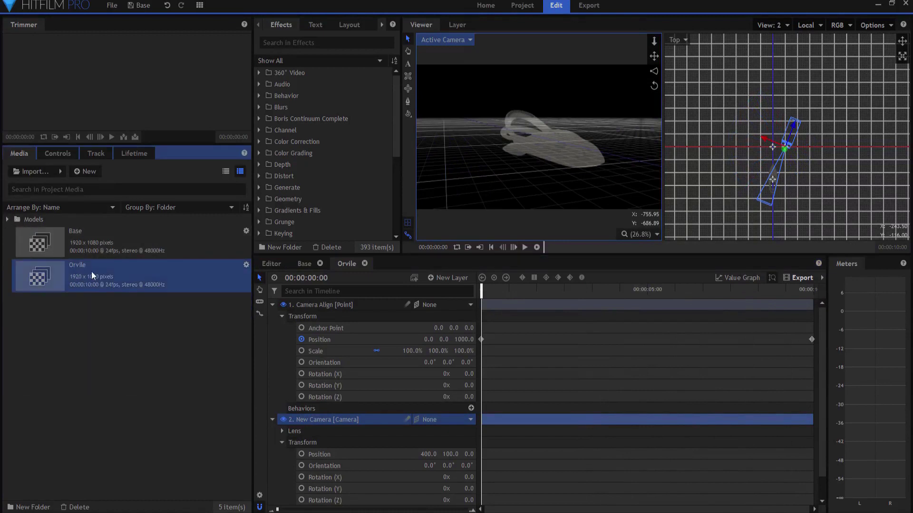
{"action": "left_click", "coordinate": [95, 272]}
{"action": "left_click", "coordinate": [90, 268]}
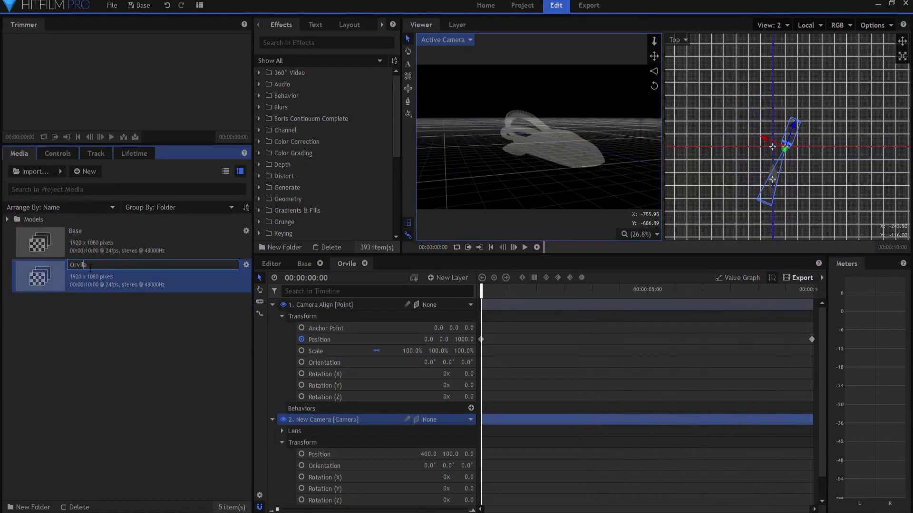
{"action": "type", "text": "l"}
{"action": "key", "text": "Return"}
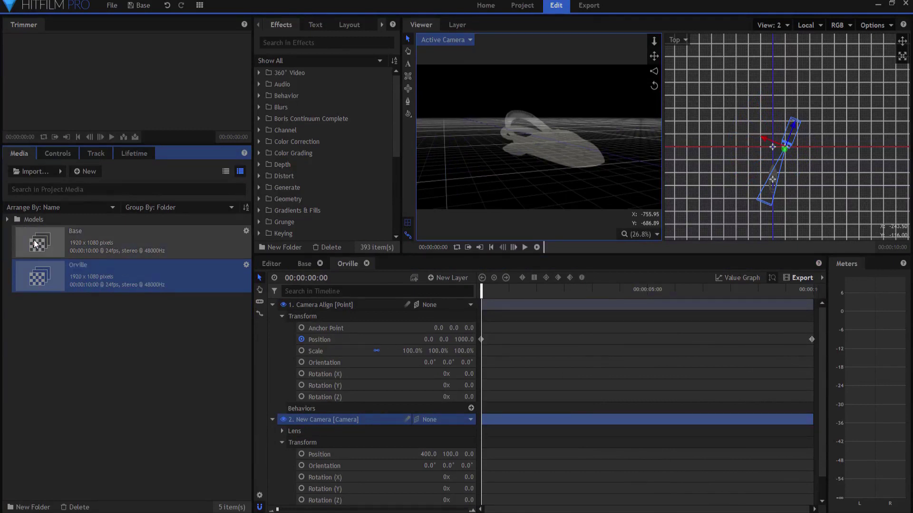
Step: Collapse the Camera Align and camera layers and clear the layer selection
{"action": "left_click", "coordinate": [272, 305]}
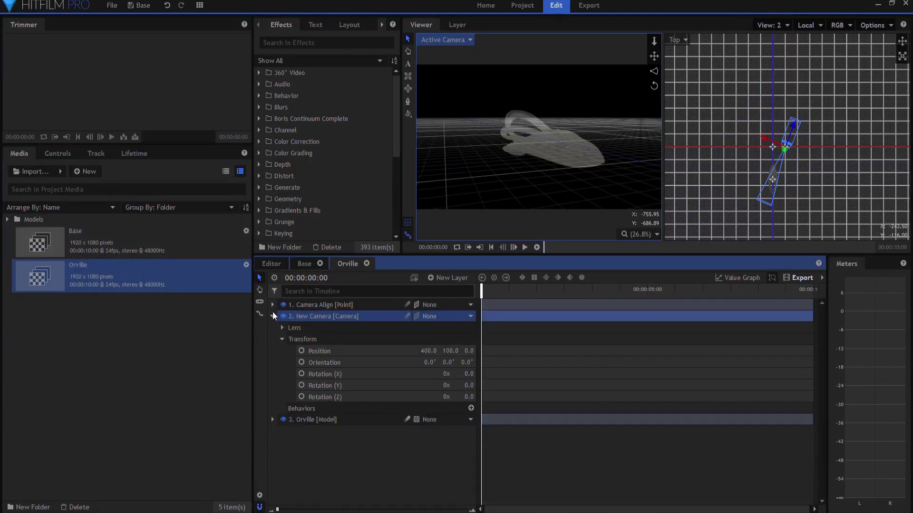
{"action": "left_click", "coordinate": [273, 316]}
{"action": "left_click", "coordinate": [323, 378]}
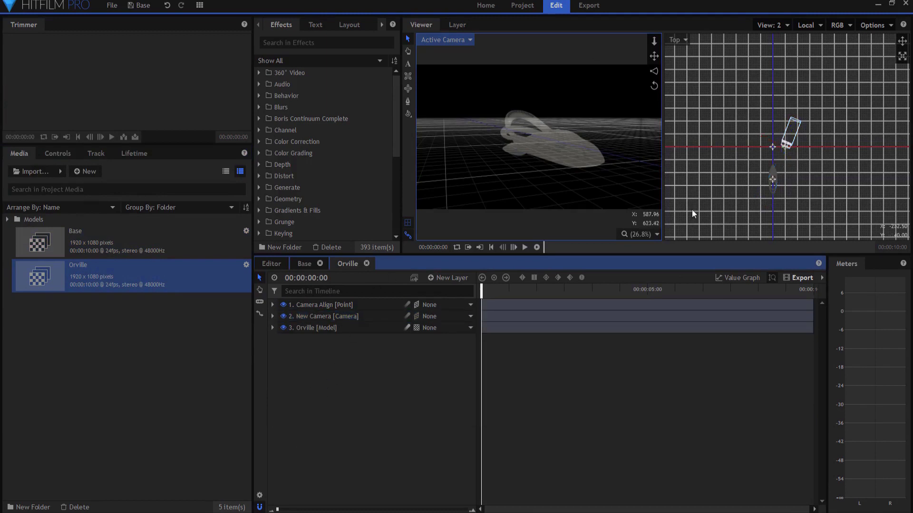
Step: Duplicate the Orville composite, rename the copy BG, and open it
{"action": "right_click", "coordinate": [106, 274]}
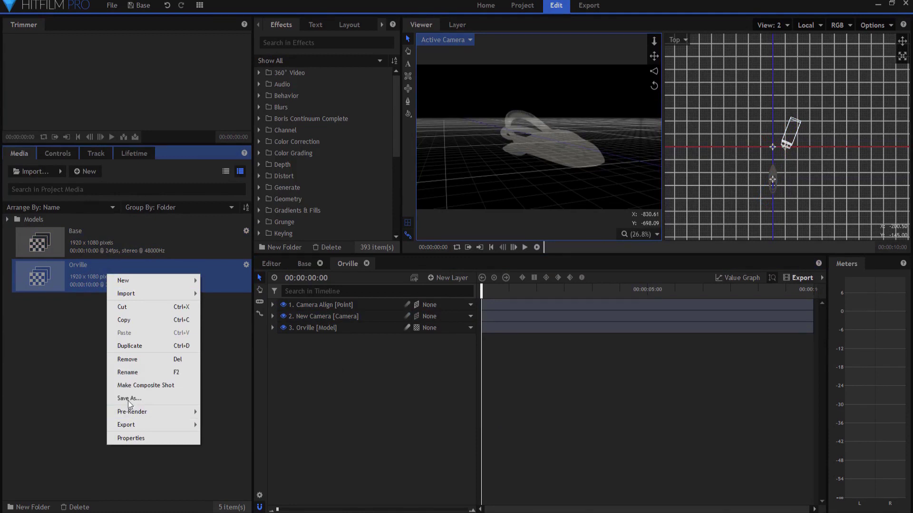
{"action": "left_click", "coordinate": [129, 348]}
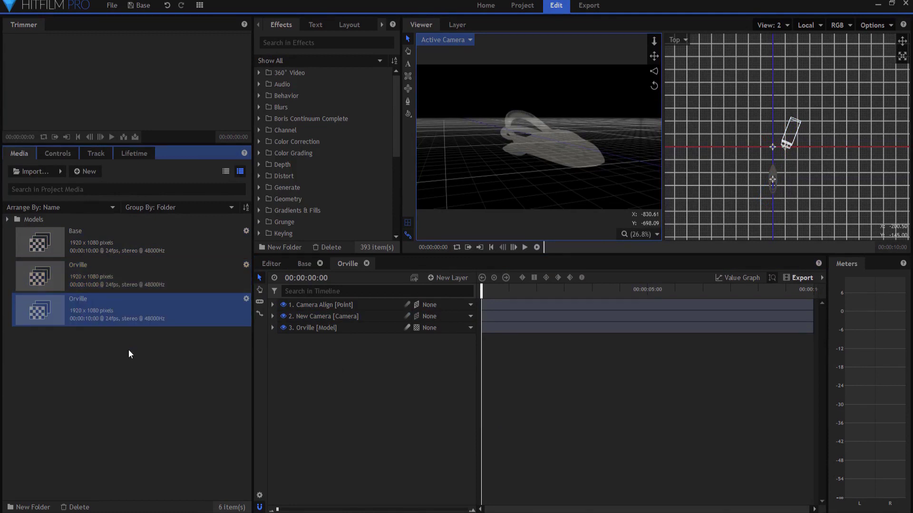
{"action": "left_click", "coordinate": [86, 304]}
{"action": "type", "text": "BG"}
{"action": "key", "text": "Return"}
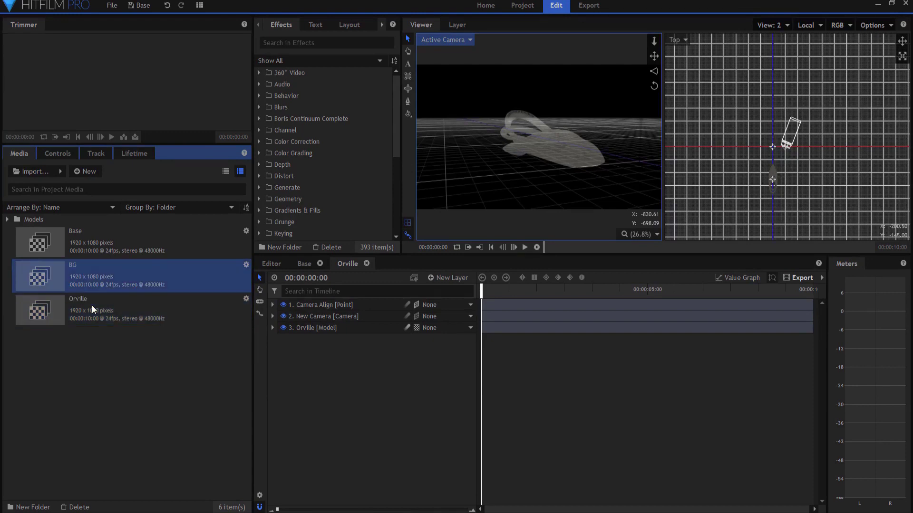
{"action": "double_click", "coordinate": [98, 275]}
Step: Replace the Orville ship layer with a new plane layer at the bottom of the stack
{"action": "left_click", "coordinate": [312, 326]}
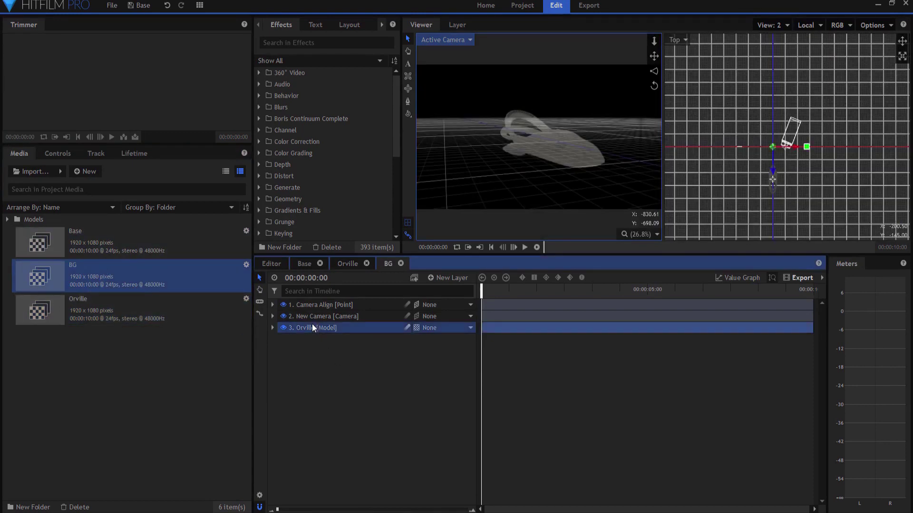
{"action": "key", "text": "Delete"}
{"action": "left_click", "coordinate": [440, 277]}
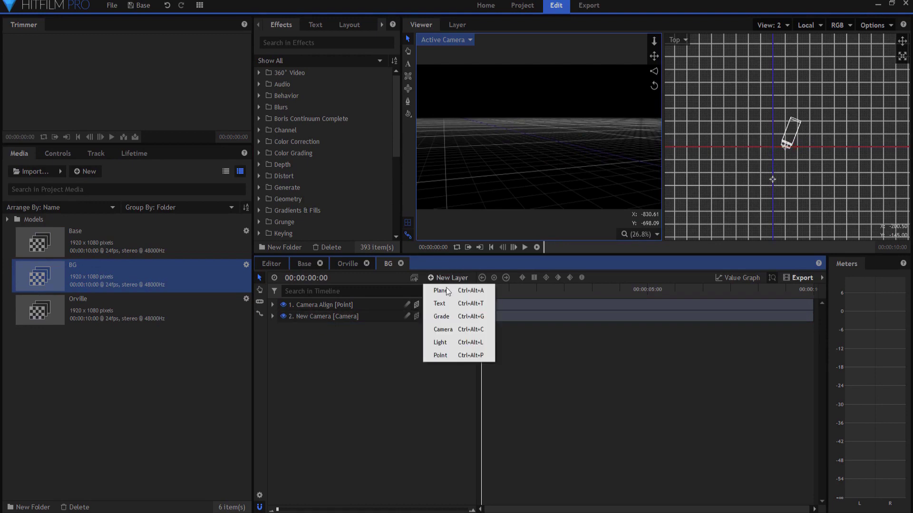
{"action": "left_click", "coordinate": [440, 290]}
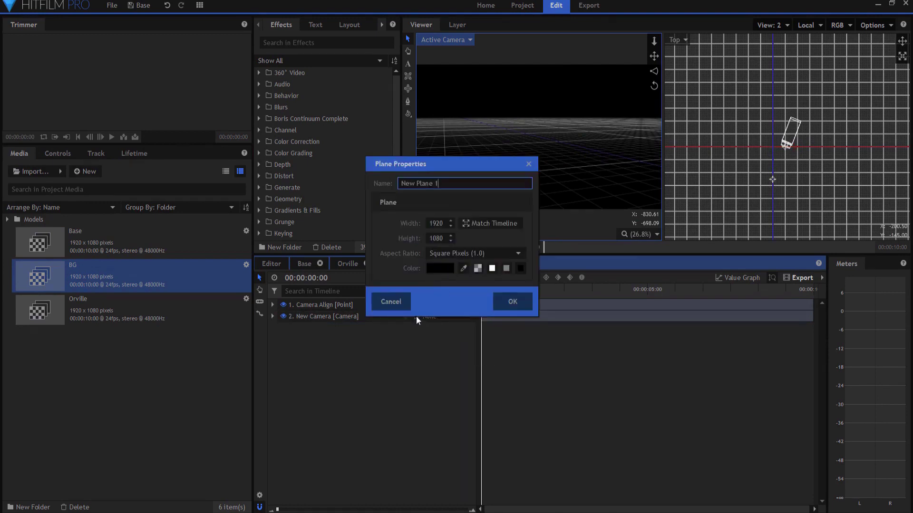
{"action": "left_click", "coordinate": [520, 304]}
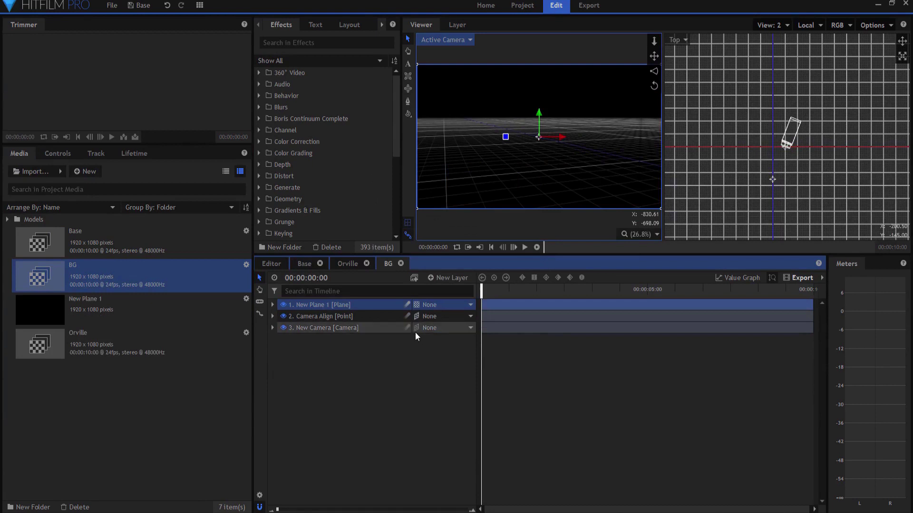
{"action": "left_click_drag", "start_coordinate": [363, 306], "coordinate": [389, 329]}
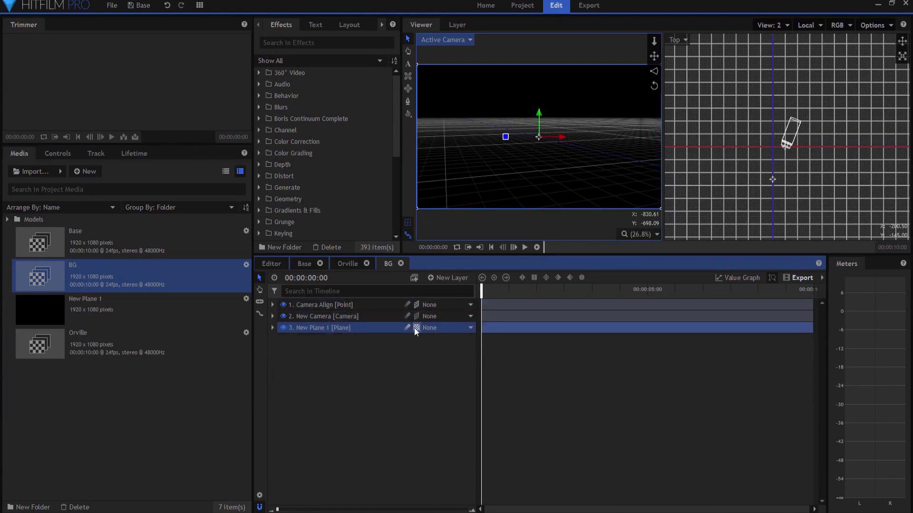
Step: Apply Fractal Noise to the plane with the Starfield preset, in a single viewer layout
{"action": "left_click", "coordinate": [300, 42]}
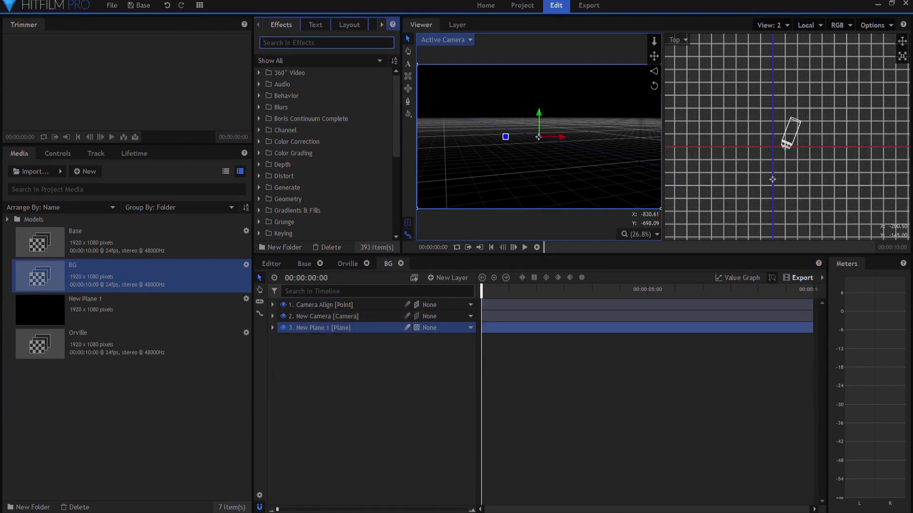
{"action": "type", "text": "fract"}
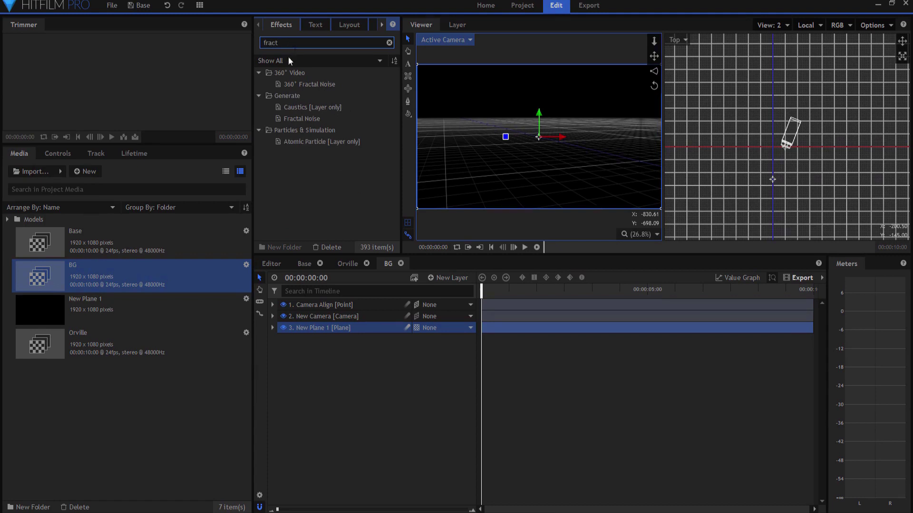
{"action": "left_click_drag", "start_coordinate": [302, 119], "coordinate": [313, 339]}
{"action": "left_click", "coordinate": [291, 362]}
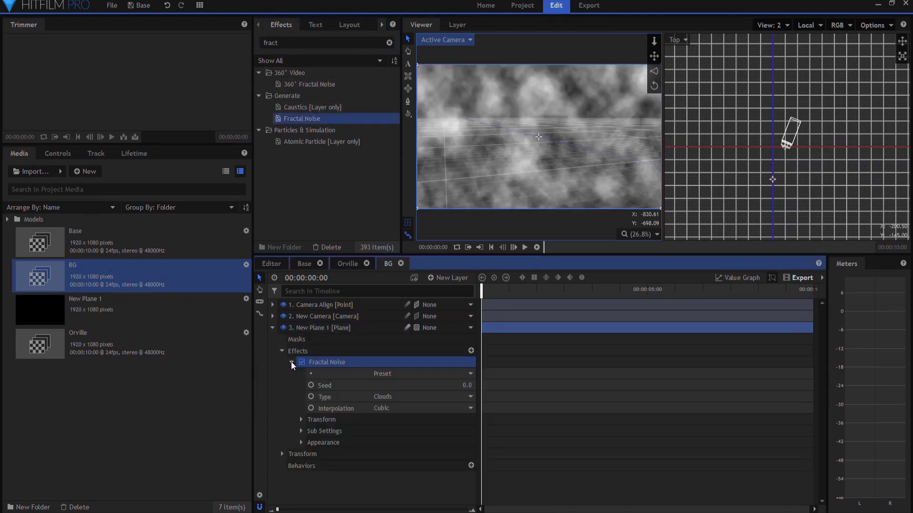
{"action": "left_click", "coordinate": [382, 374]}
{"action": "left_click", "coordinate": [401, 475]}
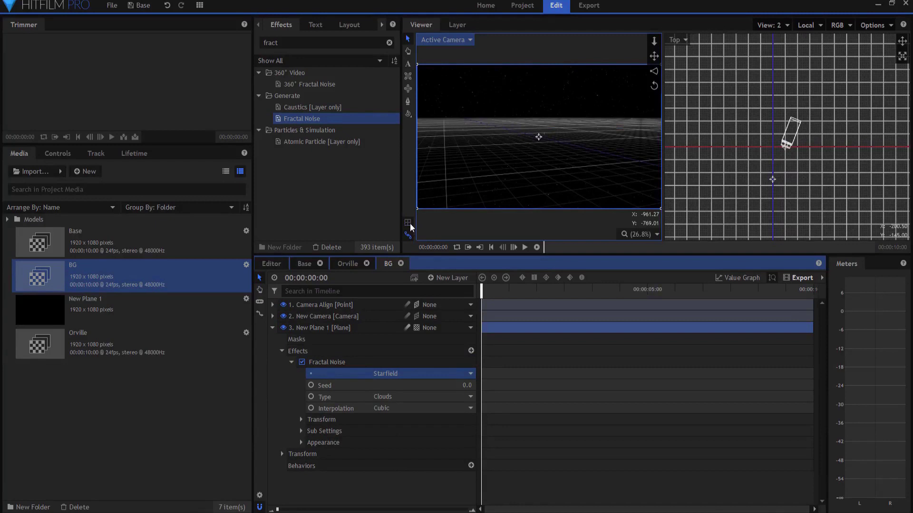
{"action": "left_click", "coordinate": [777, 26]}
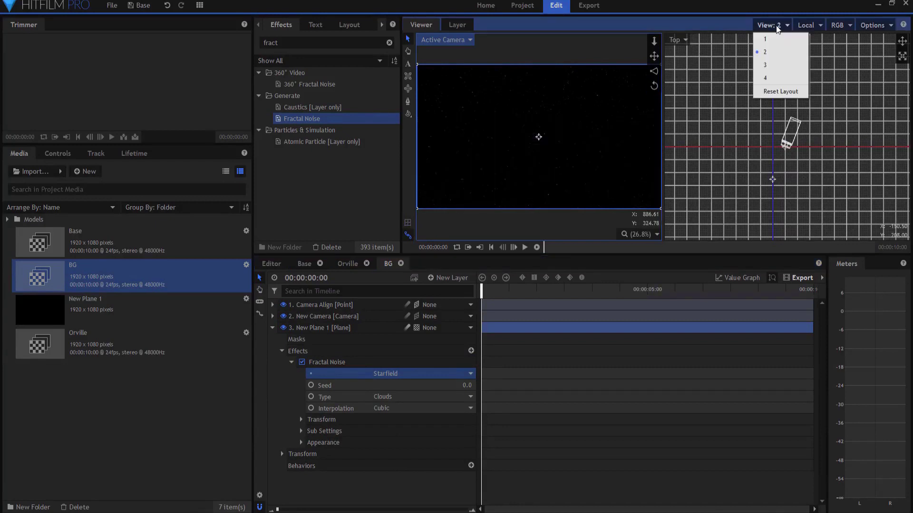
{"action": "left_click", "coordinate": [770, 41]}
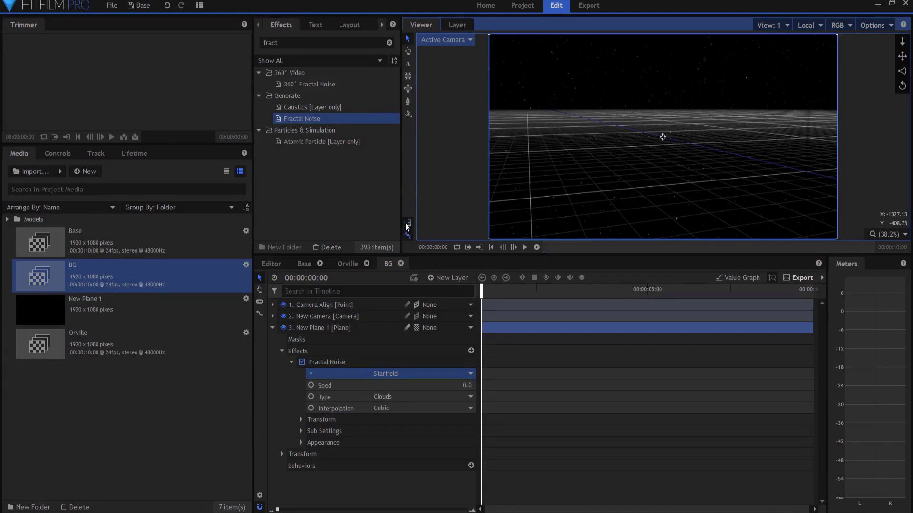
Step: Add a 360° Viewer effect to the starfield plane with scale set to 25%
{"action": "left_click", "coordinate": [266, 43]}
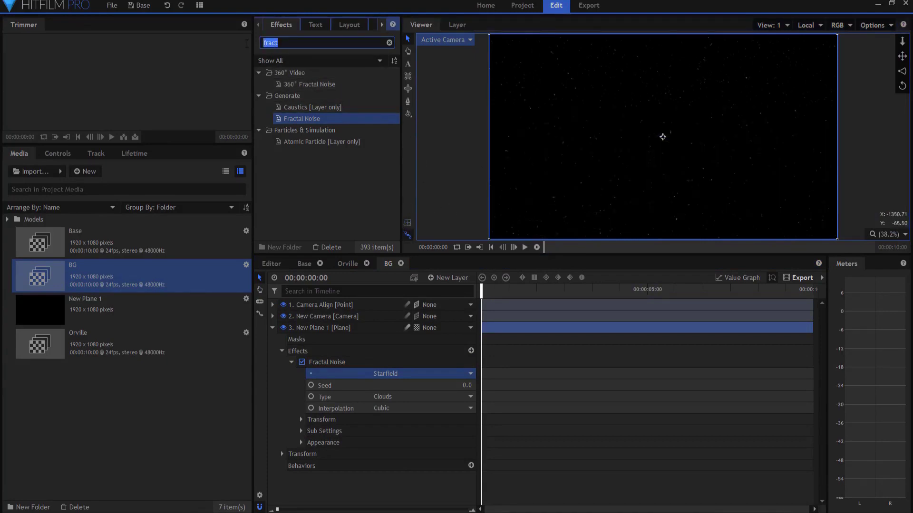
{"action": "type", "text": "360"}
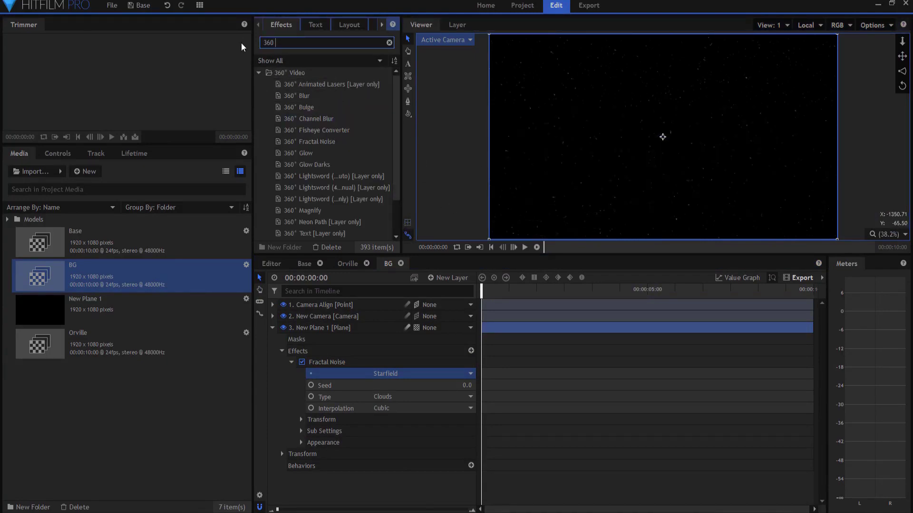
{"action": "type", "text": "v"}
{"action": "left_click_drag", "start_coordinate": [315, 189], "coordinate": [316, 446]}
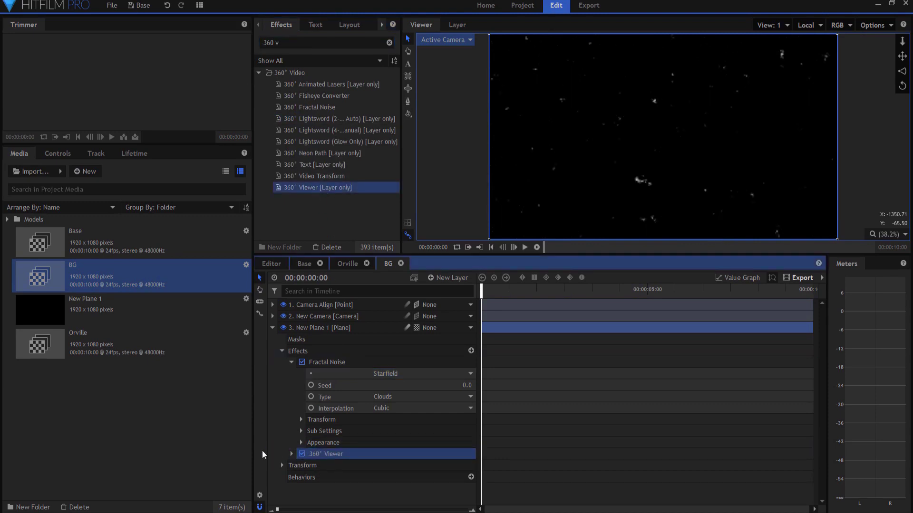
{"action": "left_click", "coordinate": [290, 454]}
{"action": "scroll", "coordinate": [413, 480], "scroll_direction": "down", "scroll_amount": 3}
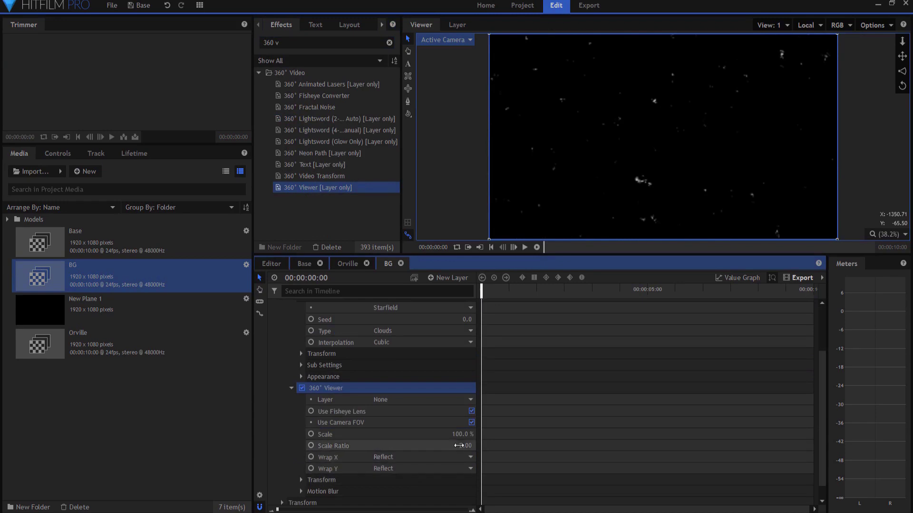
{"action": "left_click", "coordinate": [460, 434]}
{"action": "type", "text": "25"}
{"action": "key", "text": "Return"}
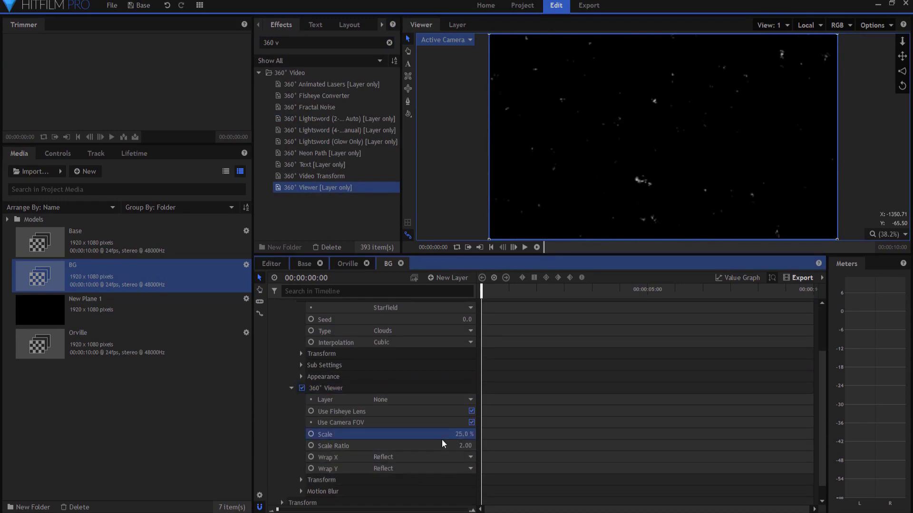
{"action": "scroll", "coordinate": [285, 347], "scroll_direction": "up", "scroll_amount": 3}
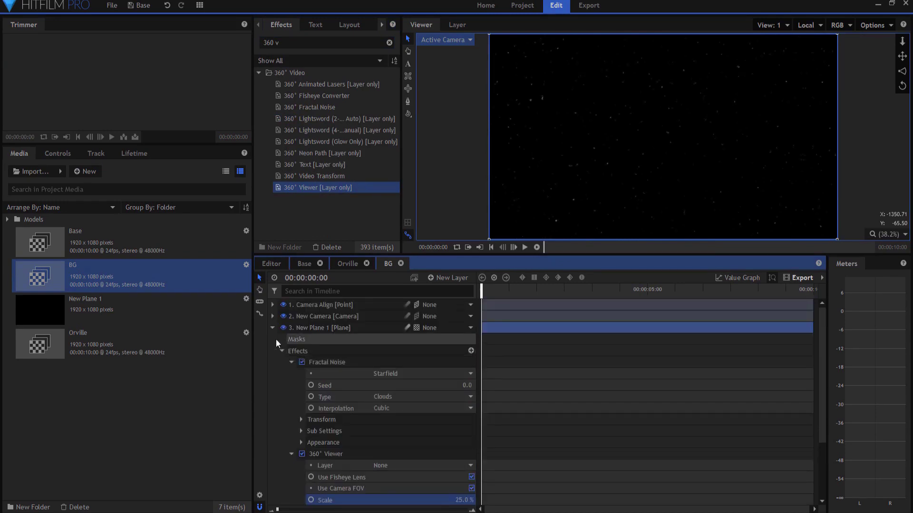
Step: Collapse the plane layer, deselect it, and play back the BG composite from the start
{"action": "left_click", "coordinate": [272, 328]}
{"action": "left_click", "coordinate": [326, 452]}
{"action": "left_click", "coordinate": [525, 247]}
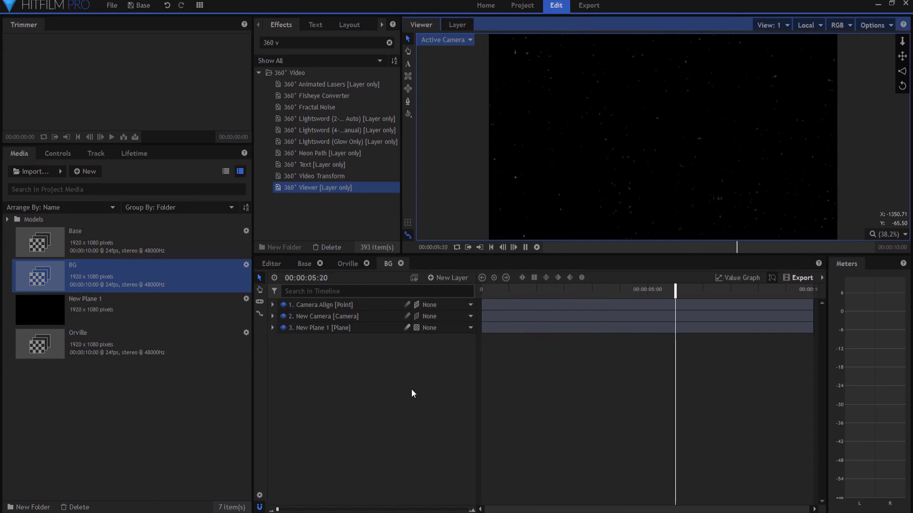
{"action": "left_click", "coordinate": [492, 247]}
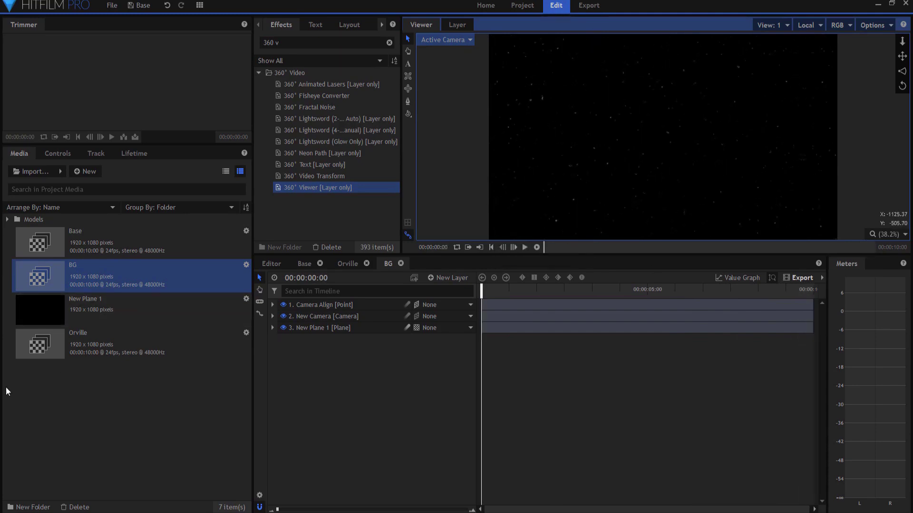
Step: Duplicate the BG composite as a new composite named Sun and open it
{"action": "right_click", "coordinate": [88, 270]}
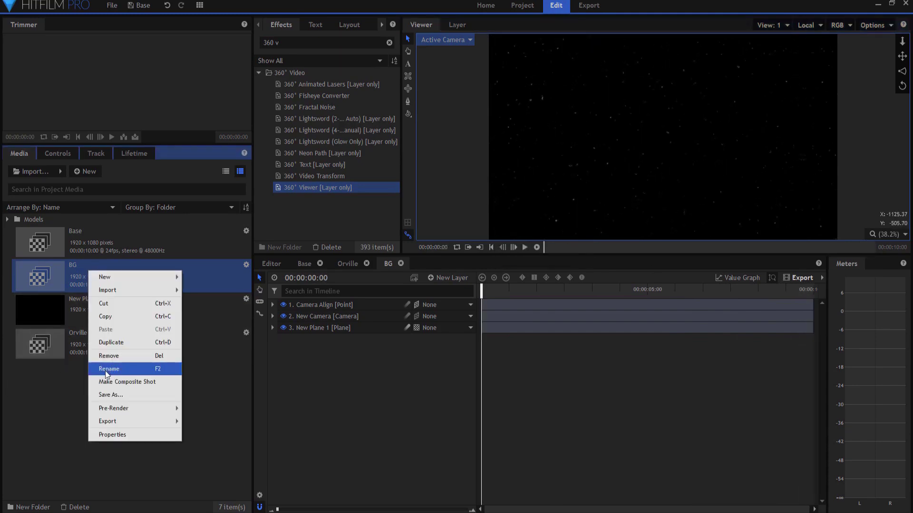
{"action": "left_click", "coordinate": [115, 342]}
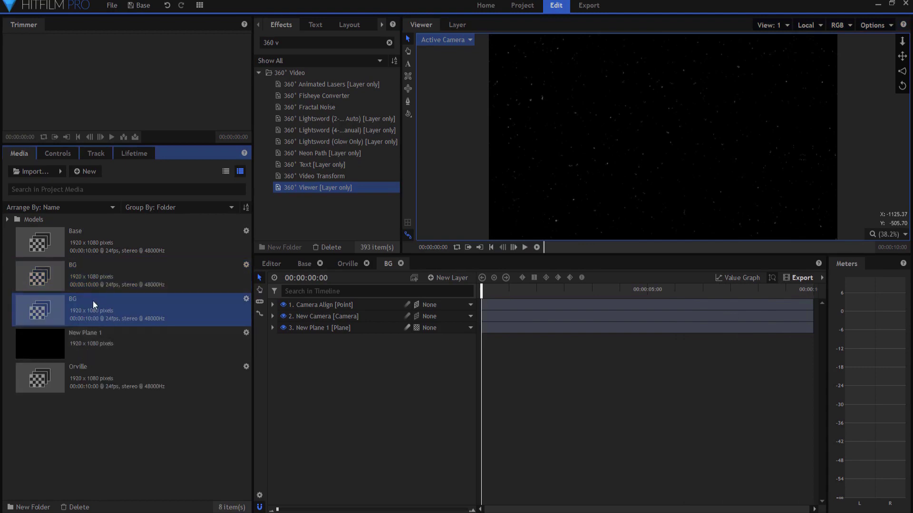
{"action": "left_click", "coordinate": [93, 301]}
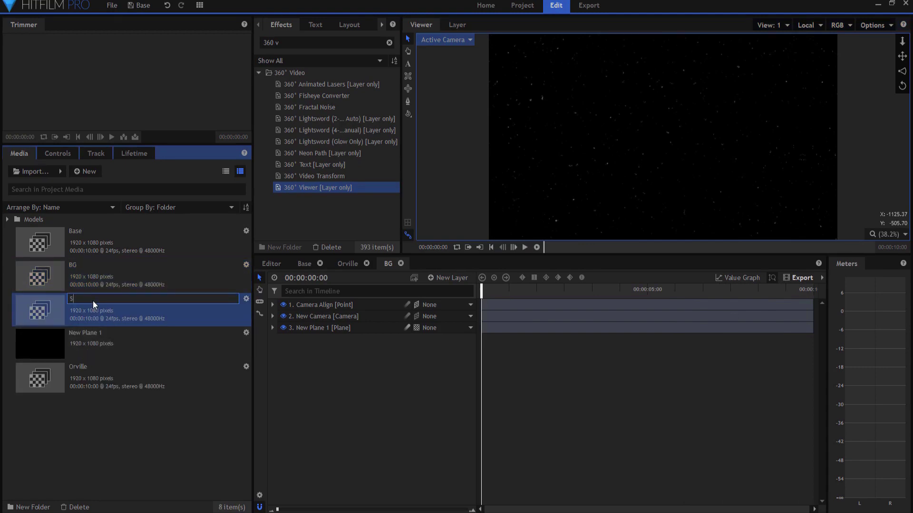
{"action": "type", "text": "Sun"}
{"action": "key", "text": "Return"}
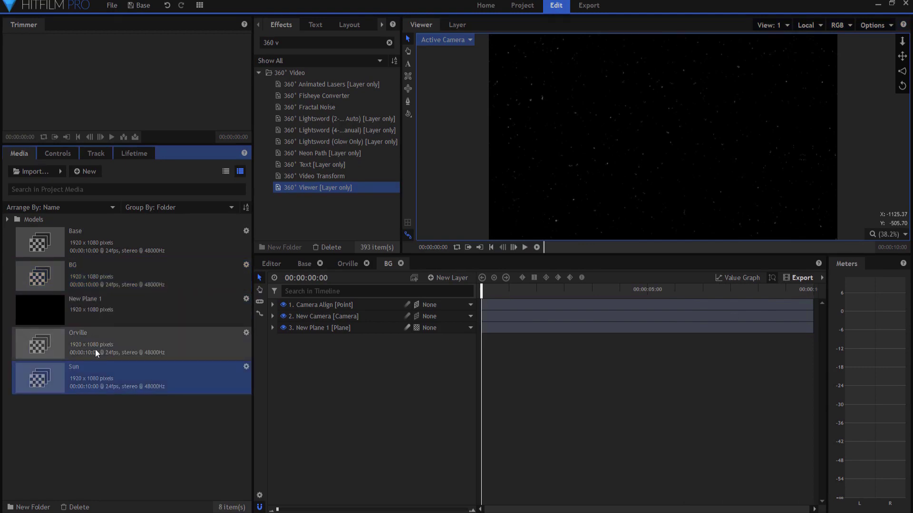
{"action": "double_click", "coordinate": [96, 367]}
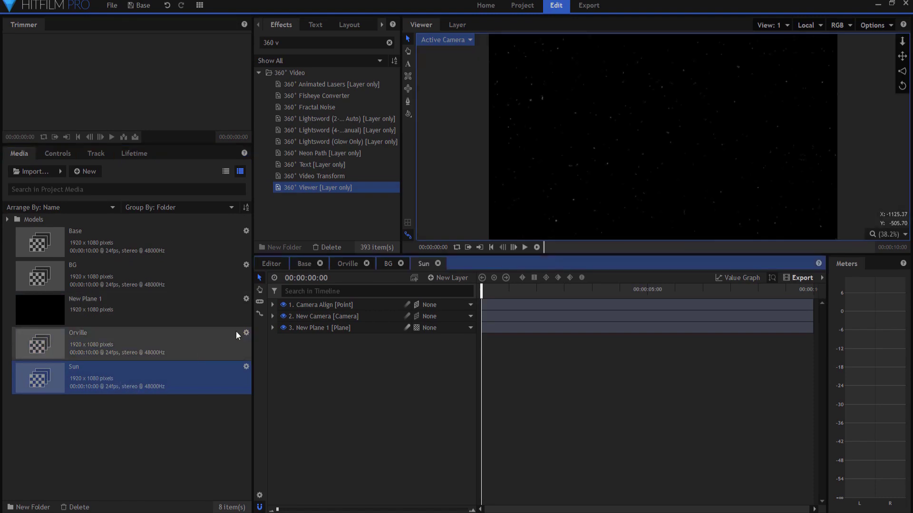
Step: Delete the plane's Fractal Noise effect and reset its 360° Viewer effect
{"action": "left_click", "coordinate": [315, 328]}
{"action": "left_click", "coordinate": [273, 328]}
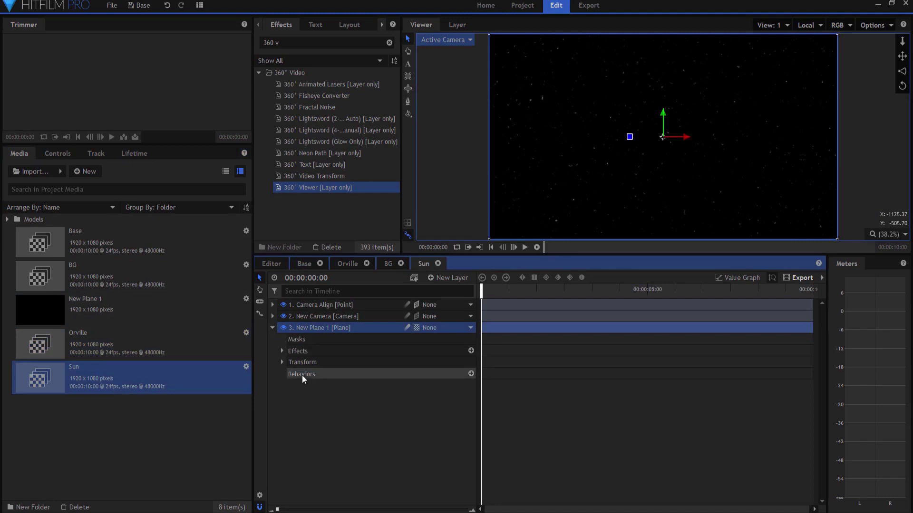
{"action": "left_click", "coordinate": [281, 351]}
{"action": "left_click", "coordinate": [319, 362]}
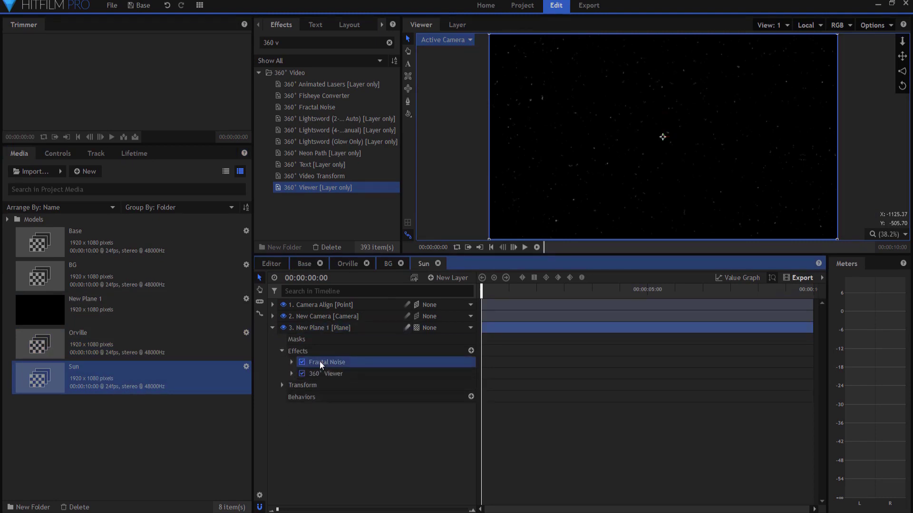
{"action": "key", "text": "Delete"}
{"action": "left_click", "coordinate": [305, 362]}
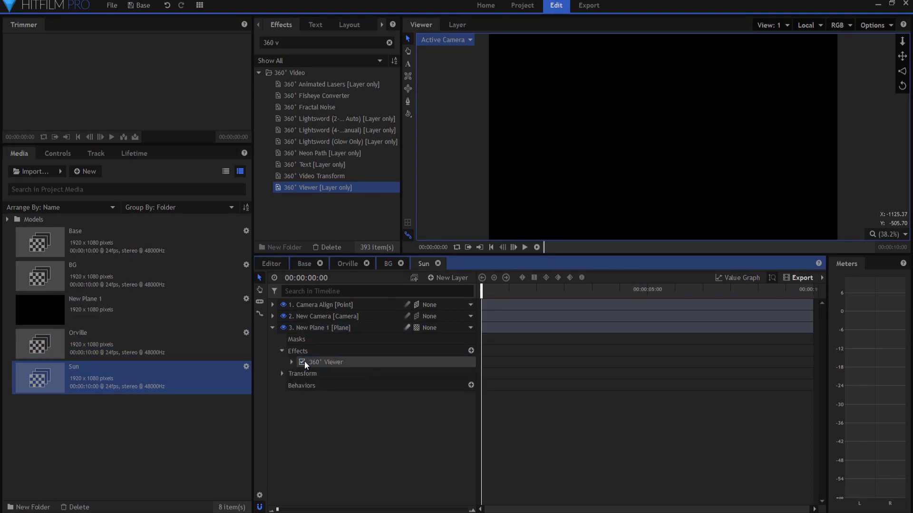
{"action": "right_click", "coordinate": [335, 362]}
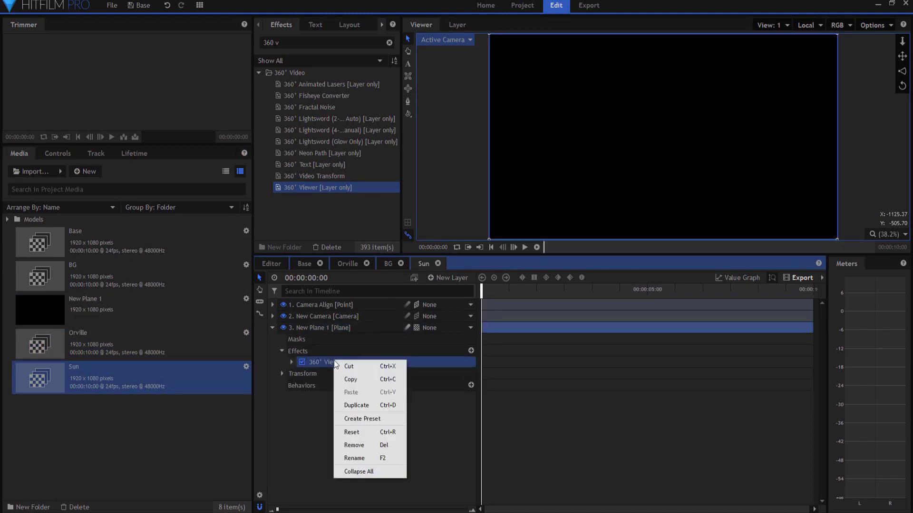
{"action": "left_click", "coordinate": [362, 434]}
Step: Apply Light Flares to the Sun plane and set the flare type to Sun spike
{"action": "left_click", "coordinate": [282, 42]}
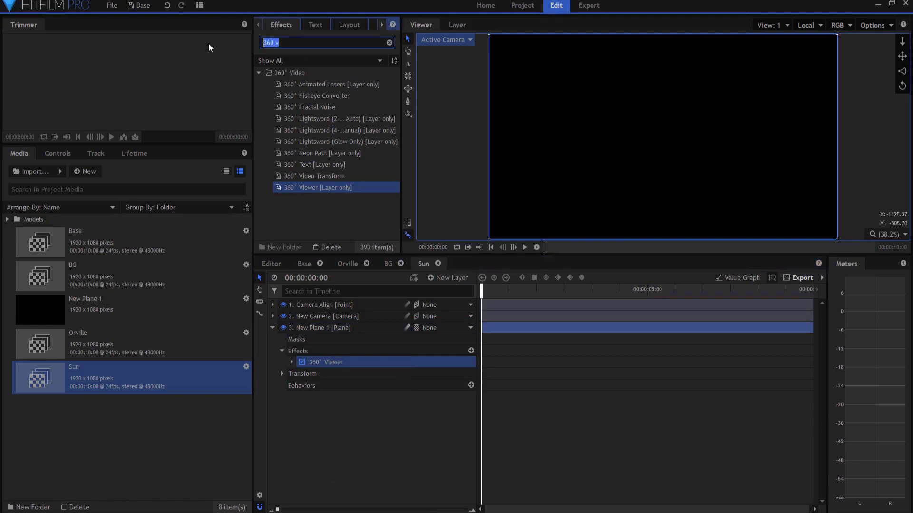
{"action": "type", "text": "flare"}
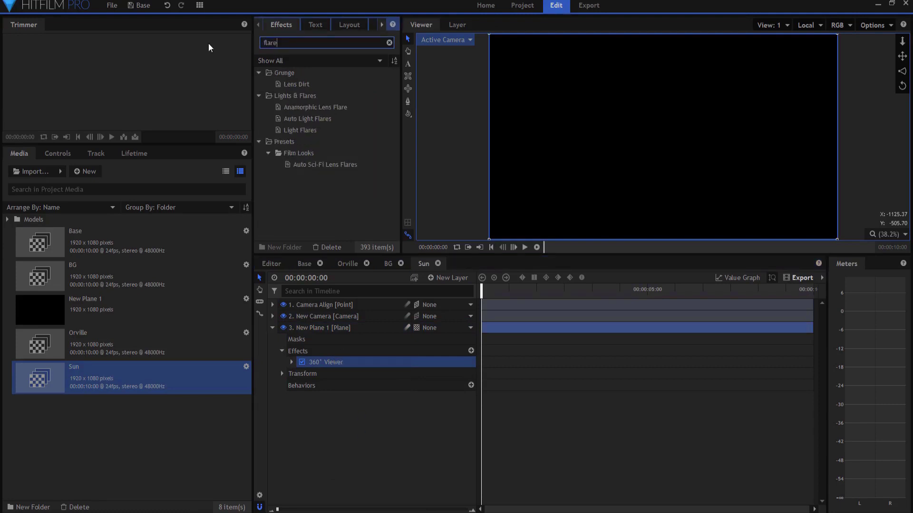
{"action": "left_click_drag", "start_coordinate": [307, 131], "coordinate": [315, 353]}
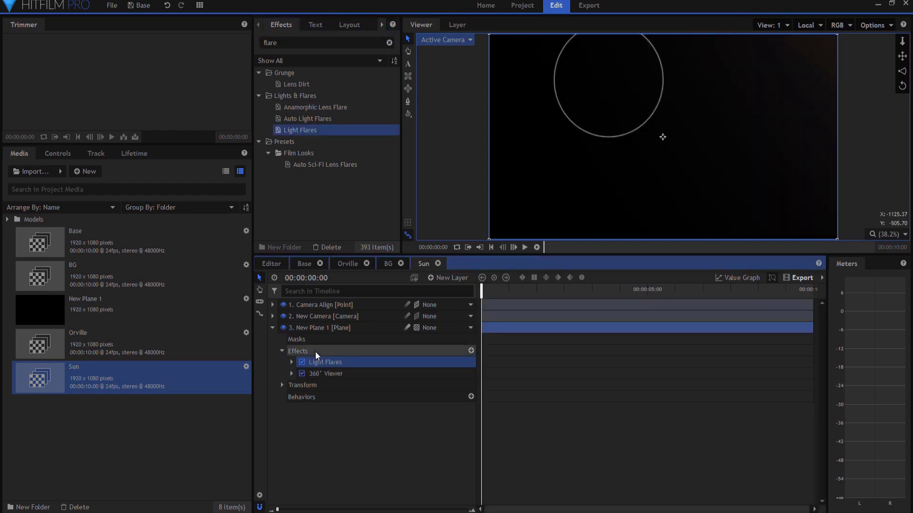
{"action": "left_click", "coordinate": [649, 293]}
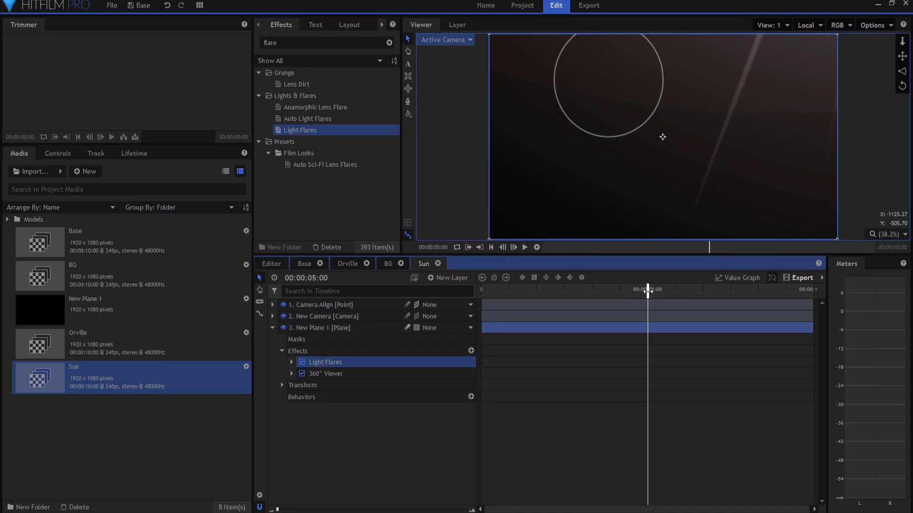
{"action": "left_click", "coordinate": [292, 363]}
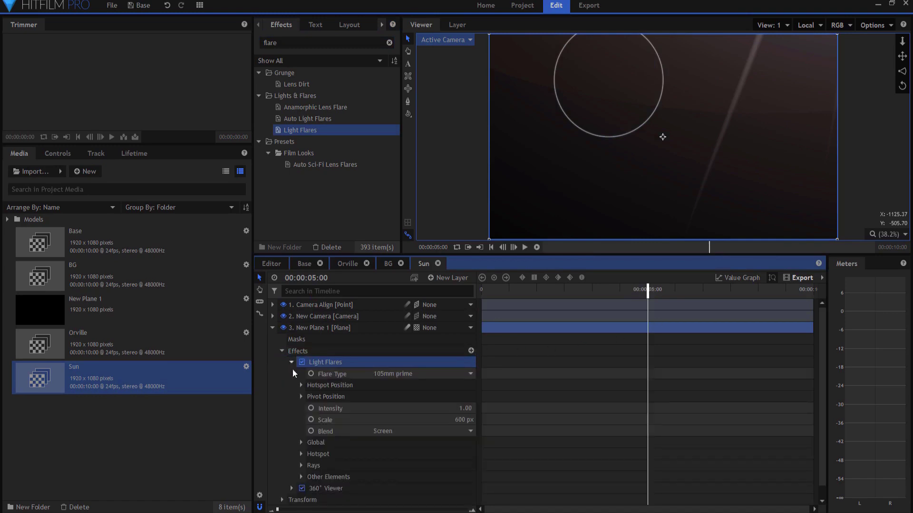
{"action": "left_click", "coordinate": [423, 374]}
{"action": "scroll", "coordinate": [417, 335], "scroll_direction": "down", "scroll_amount": 5}
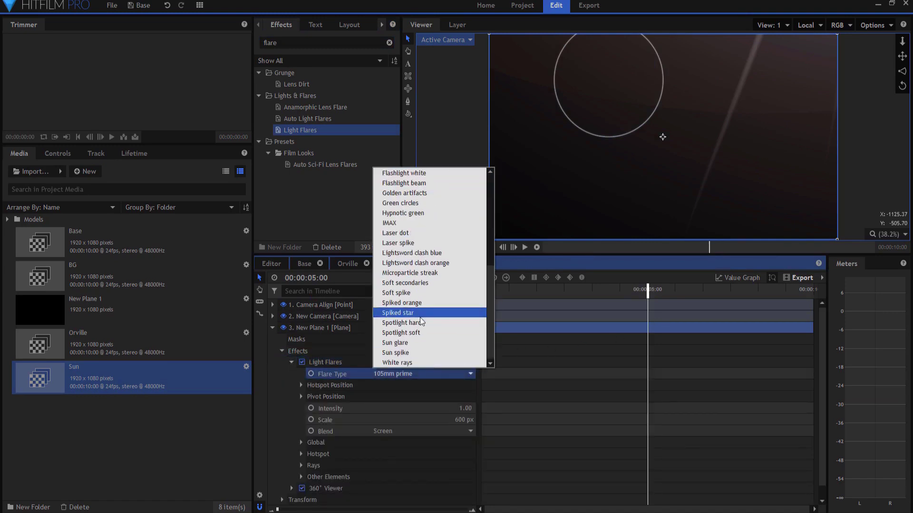
{"action": "left_click", "coordinate": [403, 352]}
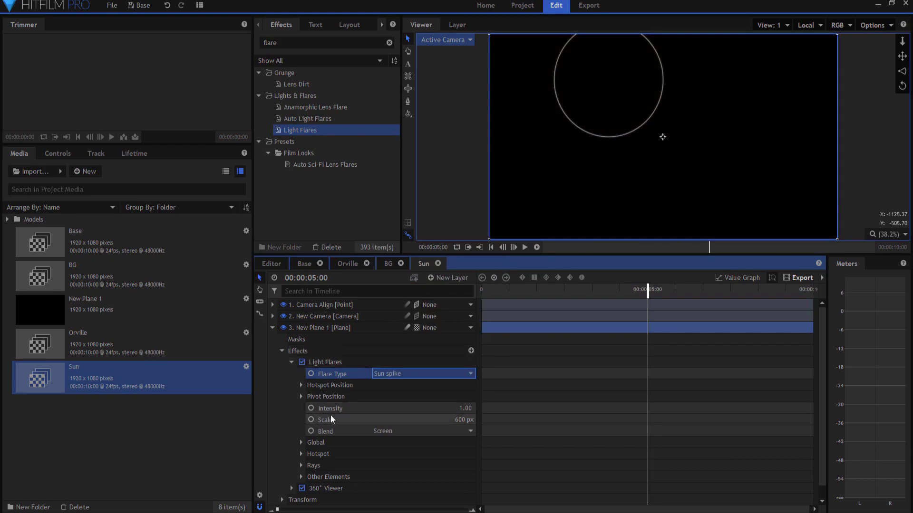
Step: Position the flare hotspot centre at -477, -28 and preview the flare over time
{"action": "left_click", "coordinate": [301, 385]}
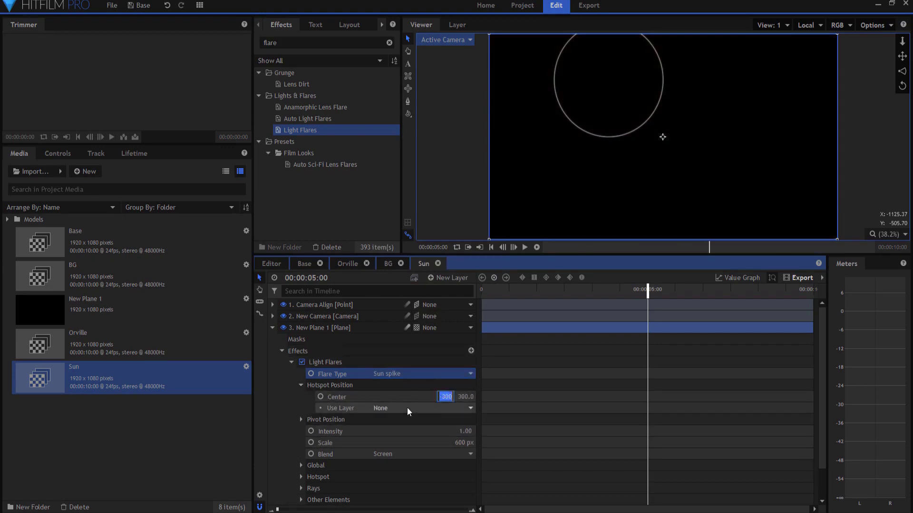
{"action": "type", "text": "0"}
{"action": "key", "text": "Tab"}
{"action": "type", "text": "0"}
{"action": "key", "text": "Return"}
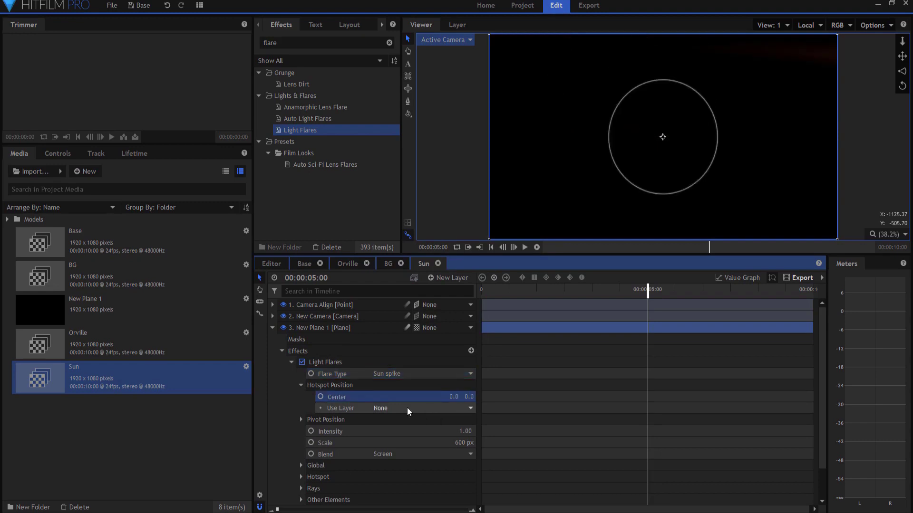
{"action": "left_click_drag", "start_coordinate": [459, 399], "coordinate": [386, 400]}
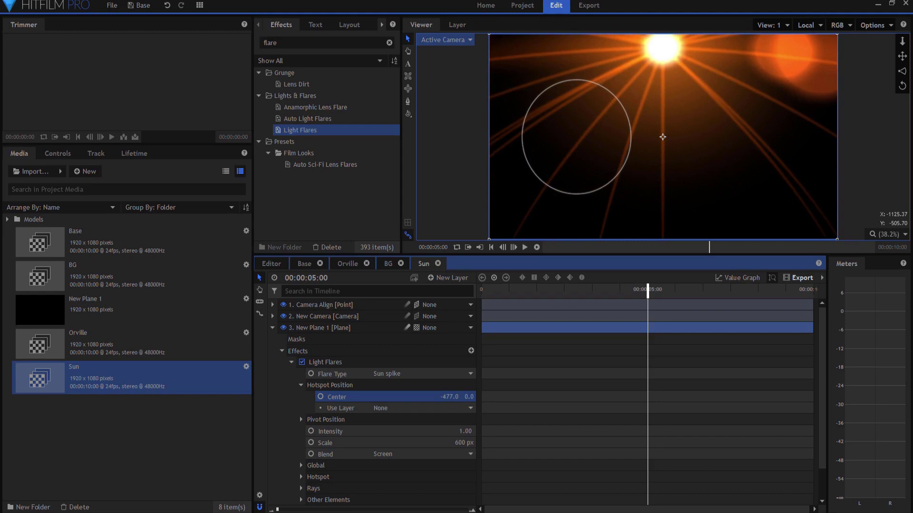
{"action": "left_click_drag", "start_coordinate": [455, 398], "coordinate": [450, 398]}
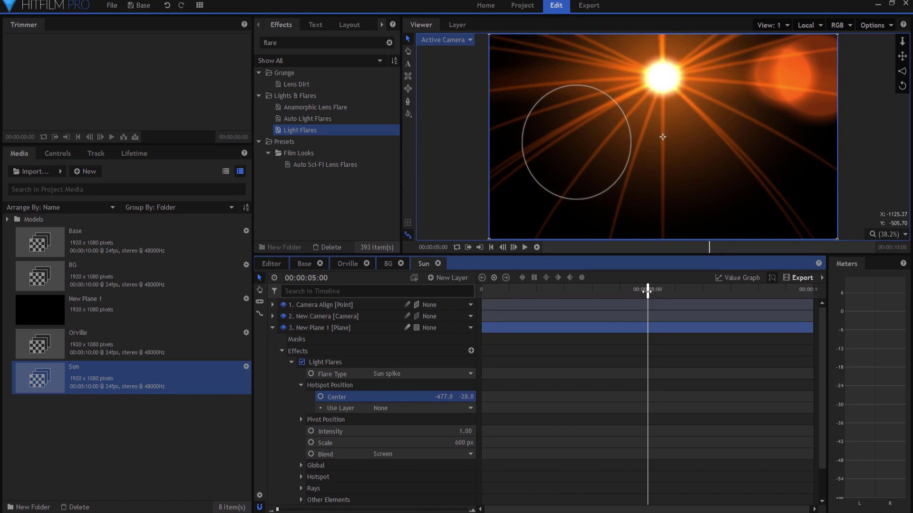
{"action": "left_click_drag", "start_coordinate": [647, 291], "coordinate": [566, 307]}
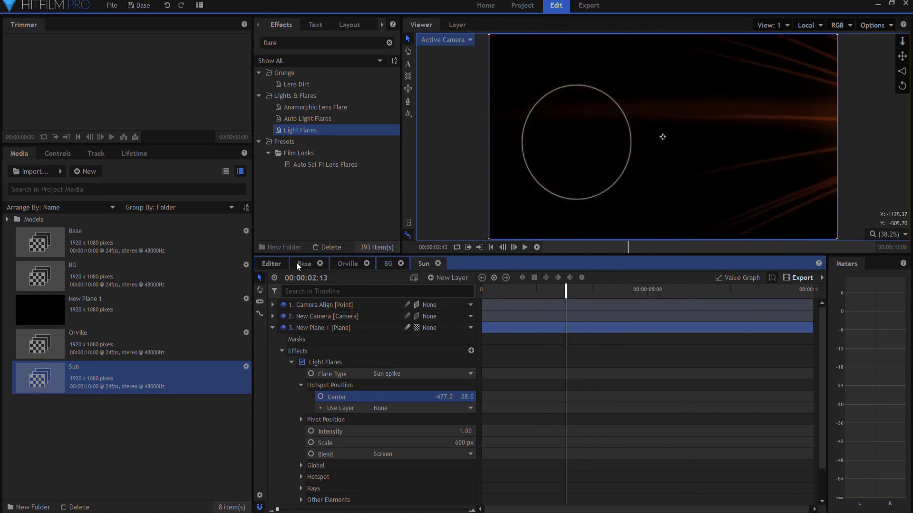
{"action": "left_click", "coordinate": [273, 328]}
Step: Preview the Sun flare over the Orville ship shot, then remove the Sun layer again
{"action": "left_click", "coordinate": [328, 405]}
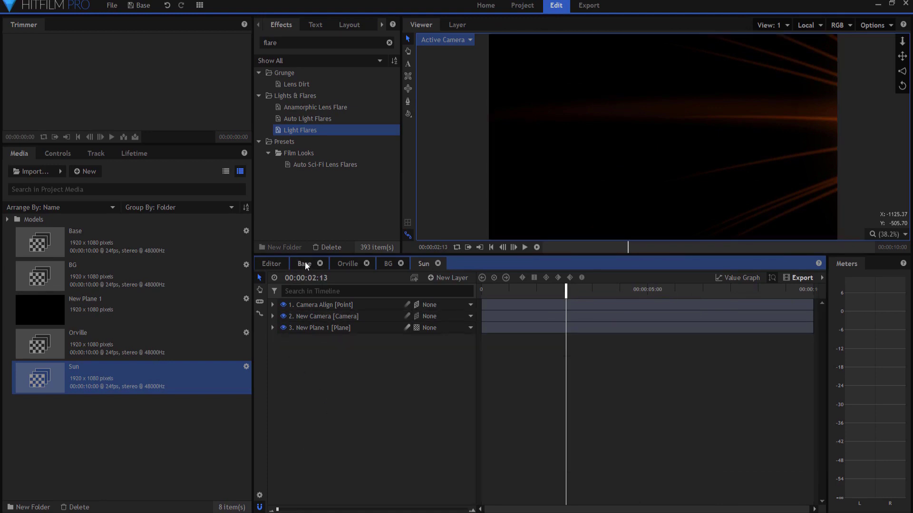
{"action": "left_click", "coordinate": [347, 263]}
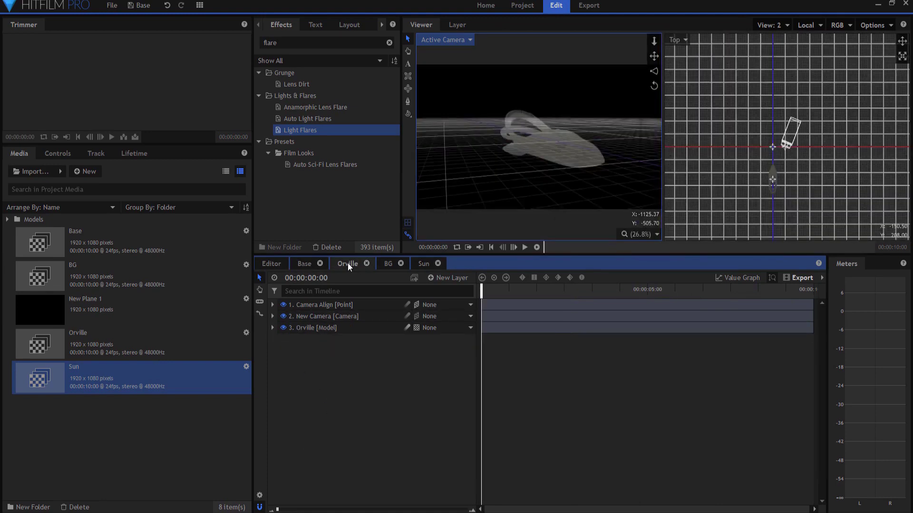
{"action": "left_click", "coordinate": [764, 25]}
{"action": "left_click", "coordinate": [765, 34]}
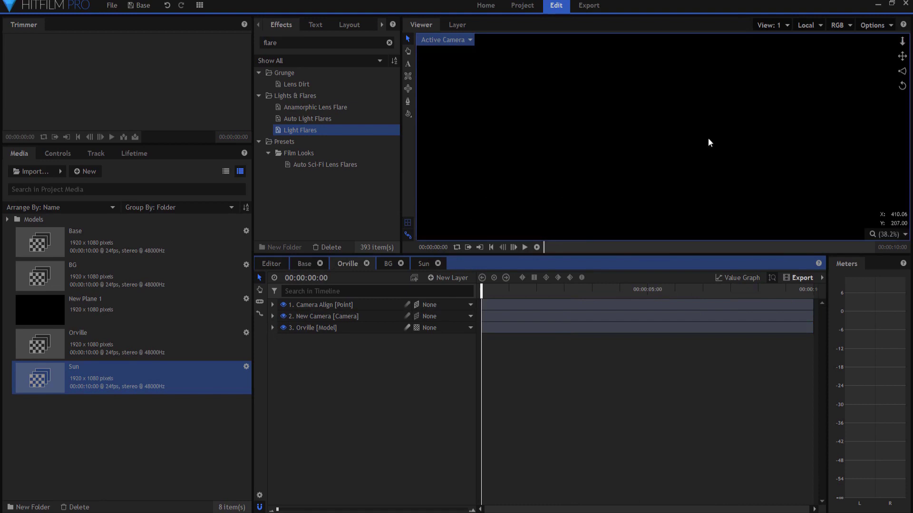
{"action": "left_click_drag", "start_coordinate": [69, 376], "coordinate": [332, 363]}
{"action": "key", "text": "space"}
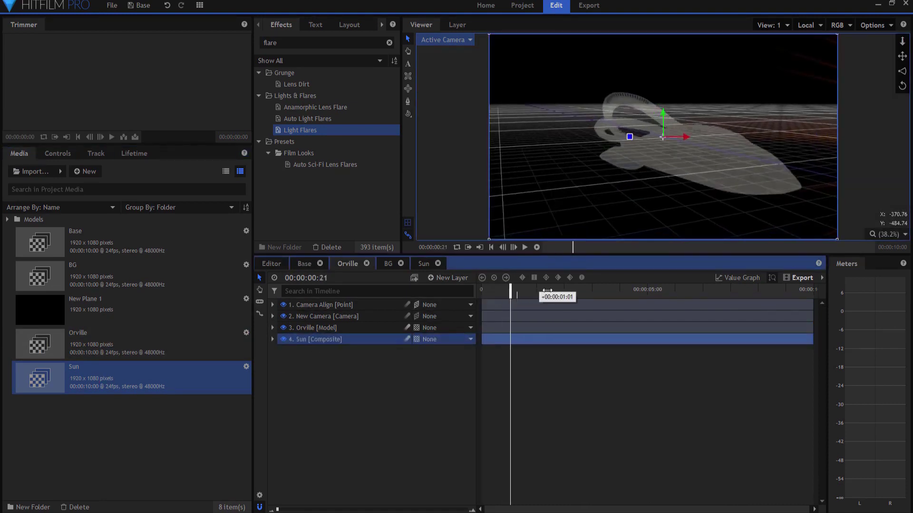
{"action": "left_click_drag", "start_coordinate": [547, 290], "coordinate": [397, 352]}
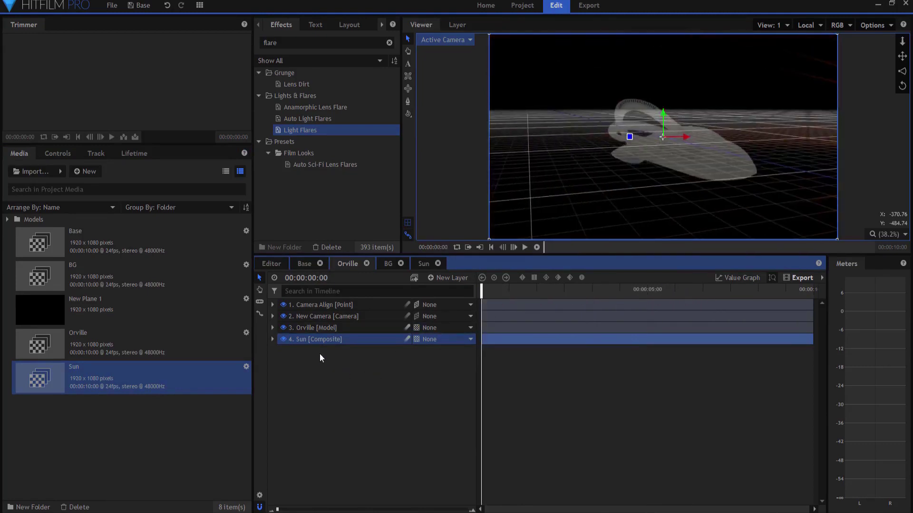
{"action": "key", "text": "Delete"}
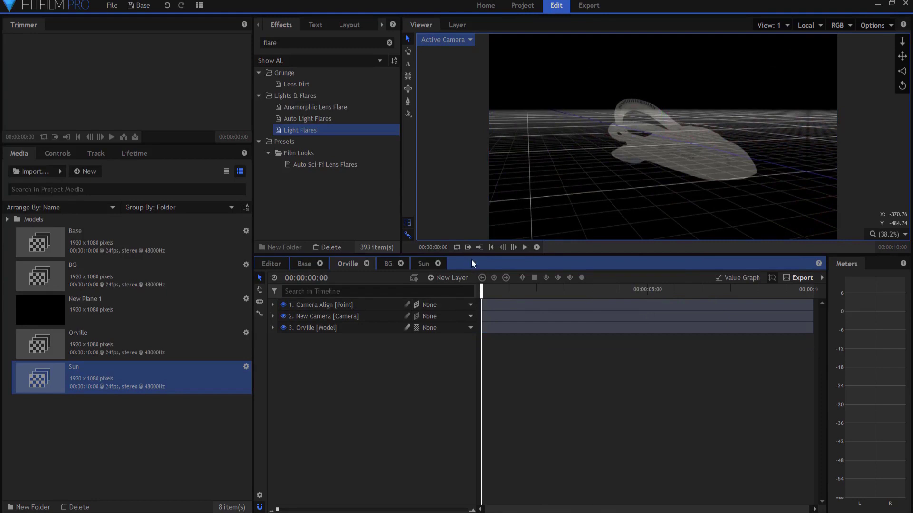
Step: Hide the viewer grid and preview the flare in the Sun composite
{"action": "left_click", "coordinate": [408, 222]}
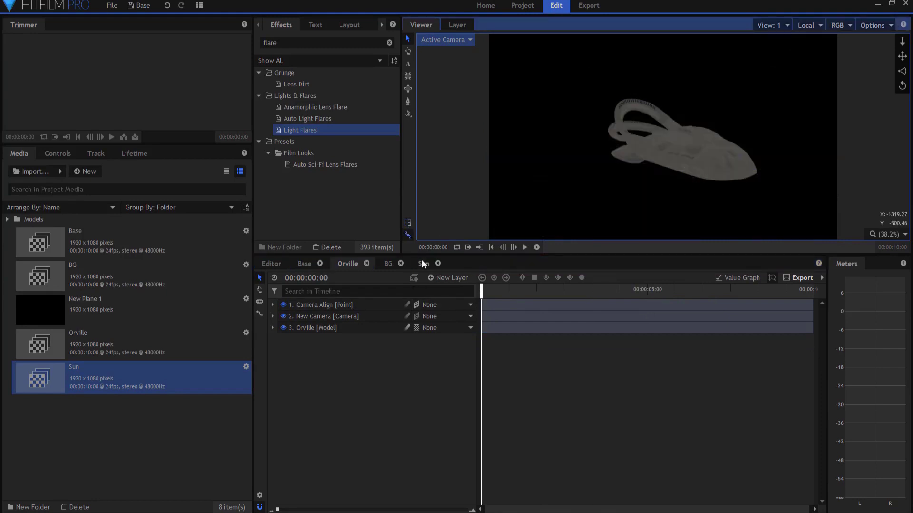
{"action": "left_click", "coordinate": [423, 263]}
{"action": "left_click_drag", "start_coordinate": [565, 291], "coordinate": [443, 318]}
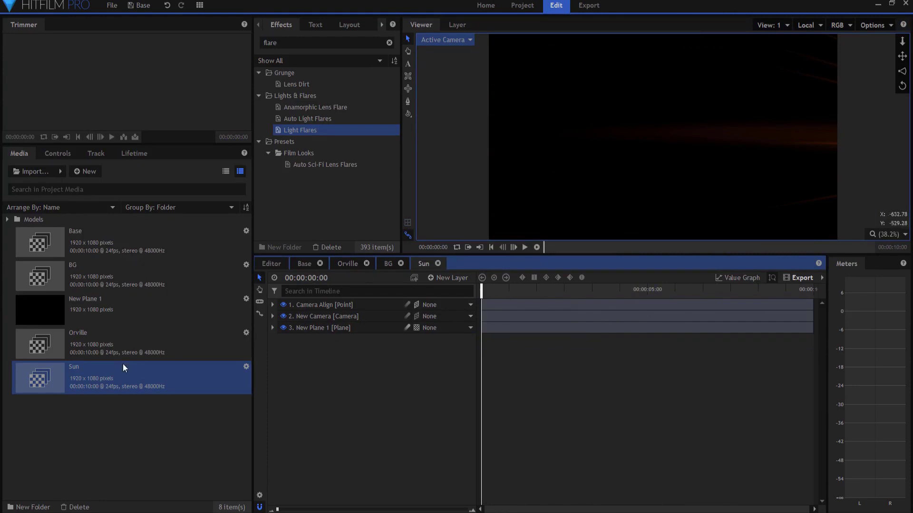
Step: Duplicate the Orville shot, rename the copy Lights, and open it
{"action": "left_click", "coordinate": [77, 337]}
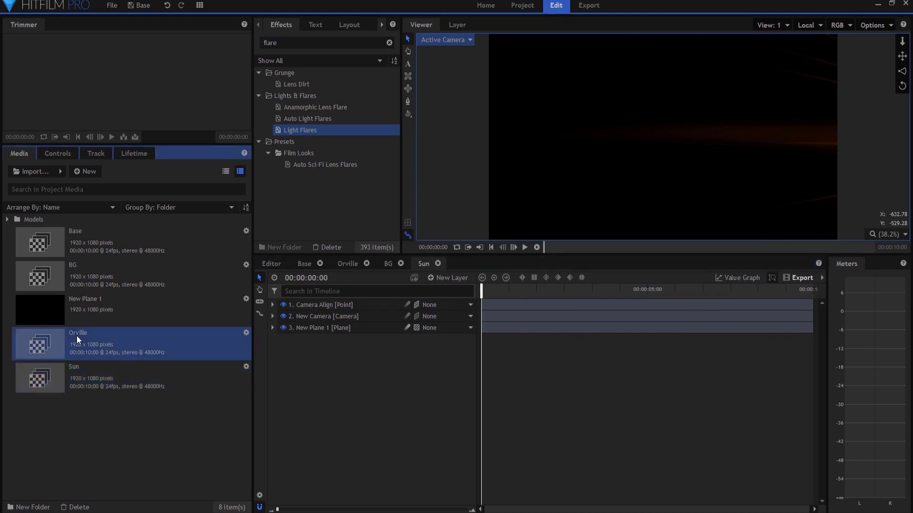
{"action": "right_click", "coordinate": [76, 335]}
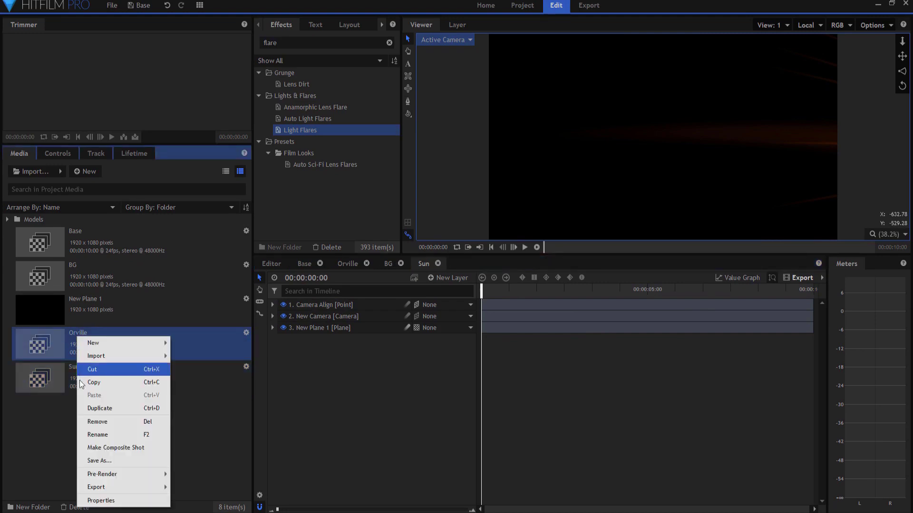
{"action": "left_click", "coordinate": [99, 407]}
{"action": "left_click", "coordinate": [85, 364]}
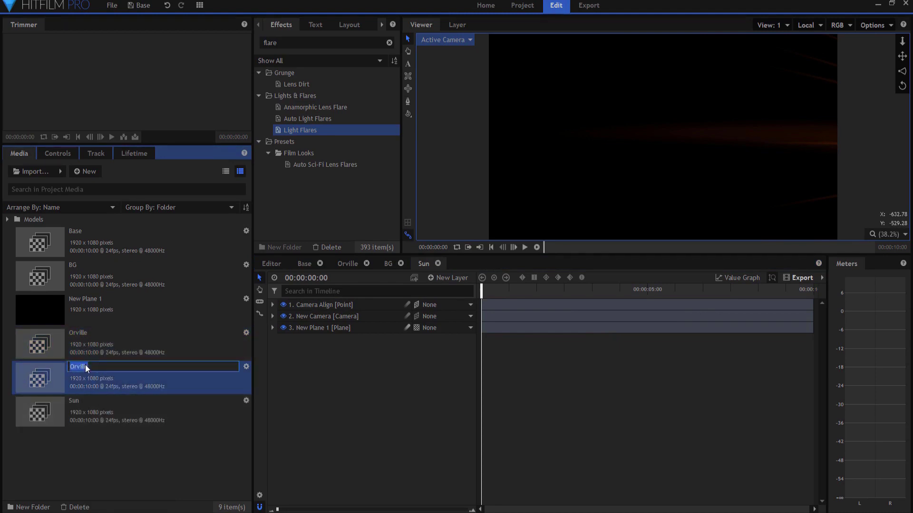
{"action": "type", "text": "Lights"}
{"action": "key", "text": "Return"}
{"action": "double_click", "coordinate": [121, 309]}
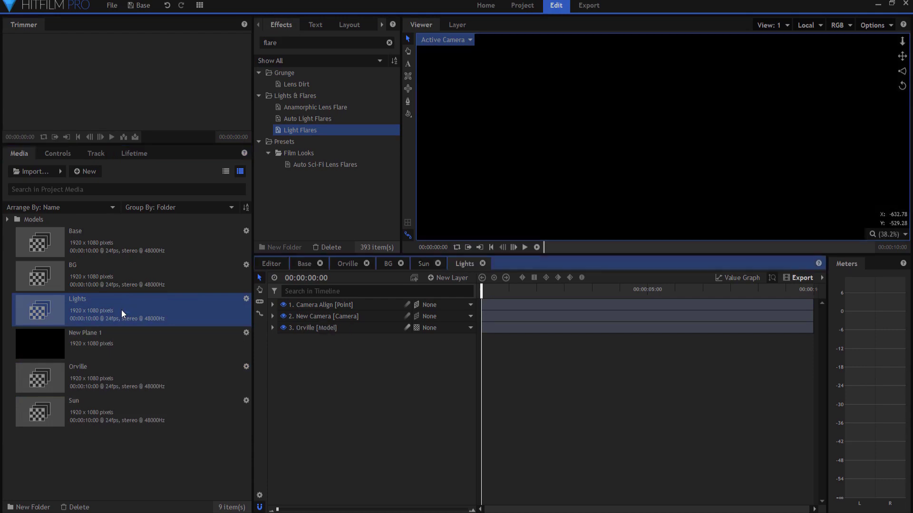
Step: Swap the Orville model layer for the Lights model from the Models folder
{"action": "left_click", "coordinate": [318, 330]}
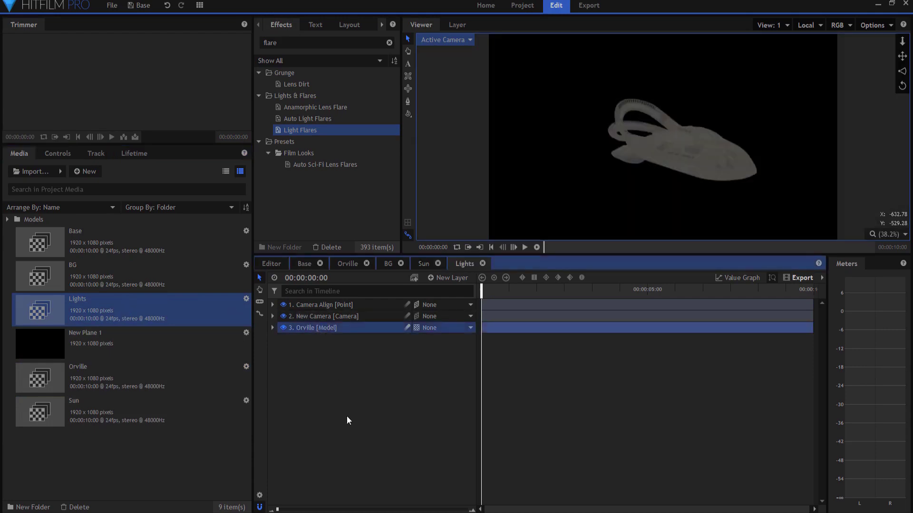
{"action": "key", "text": "Delete"}
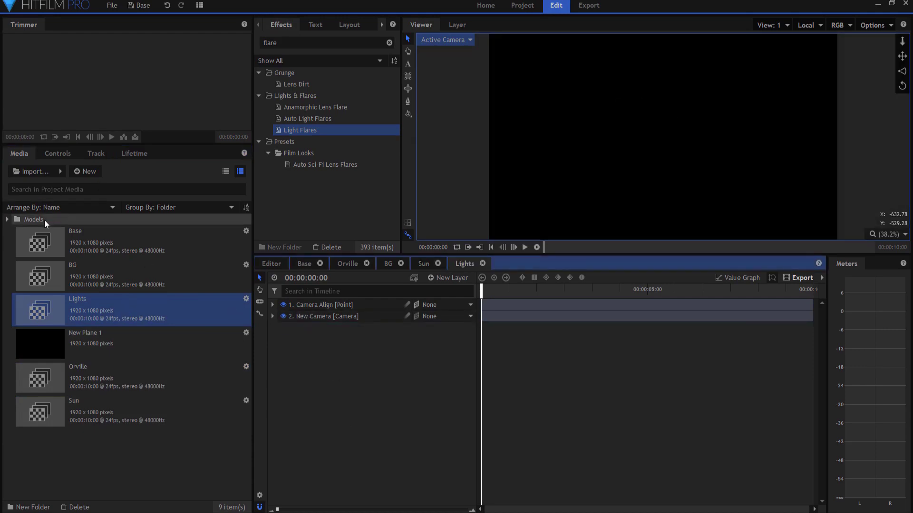
{"action": "left_click", "coordinate": [7, 219]}
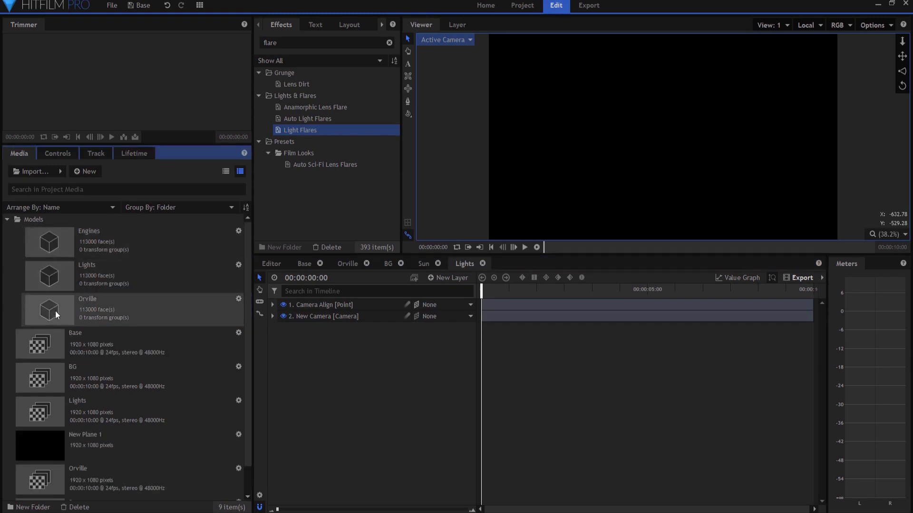
{"action": "left_click_drag", "start_coordinate": [55, 269], "coordinate": [327, 355]}
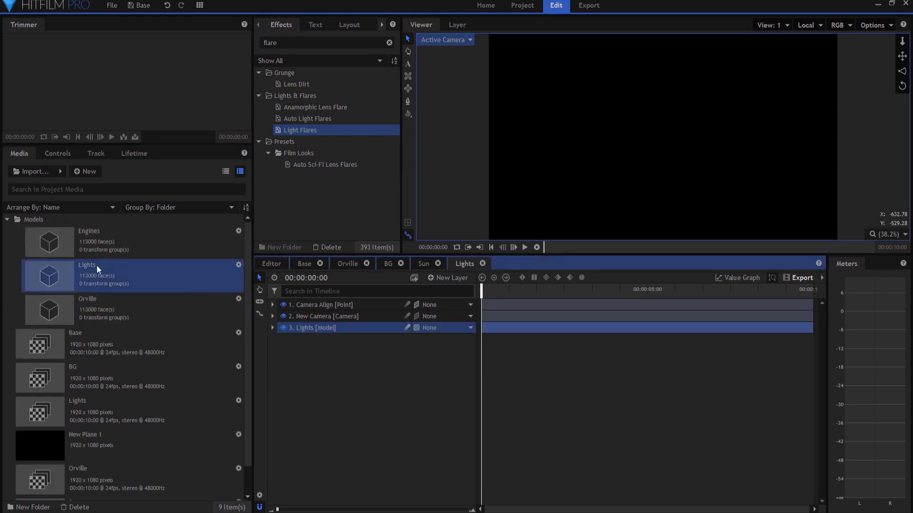
{"action": "left_click", "coordinate": [8, 219]}
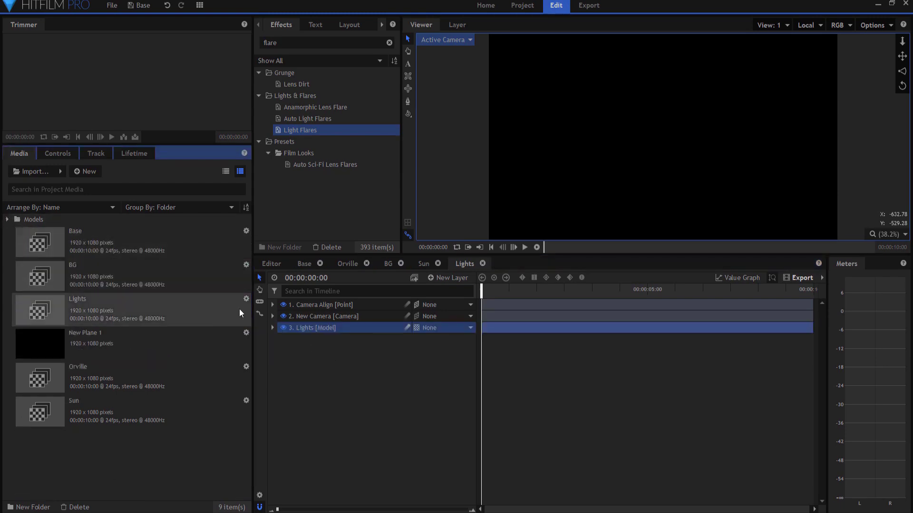
Step: Parent the Lights model transform to Camera Align with Position Z 0, then scrub to check
{"action": "left_click", "coordinate": [272, 328]}
{"action": "left_click", "coordinate": [283, 374]}
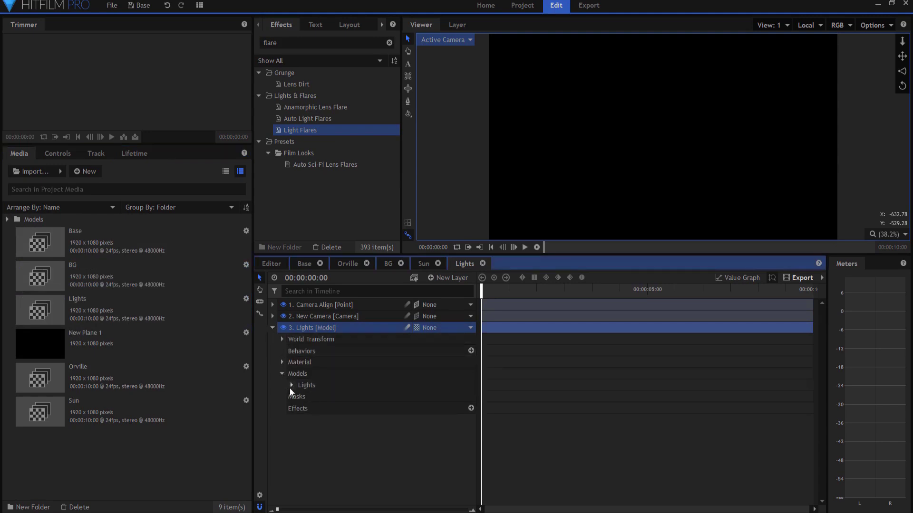
{"action": "left_click", "coordinate": [290, 385]}
{"action": "left_click", "coordinate": [451, 397]}
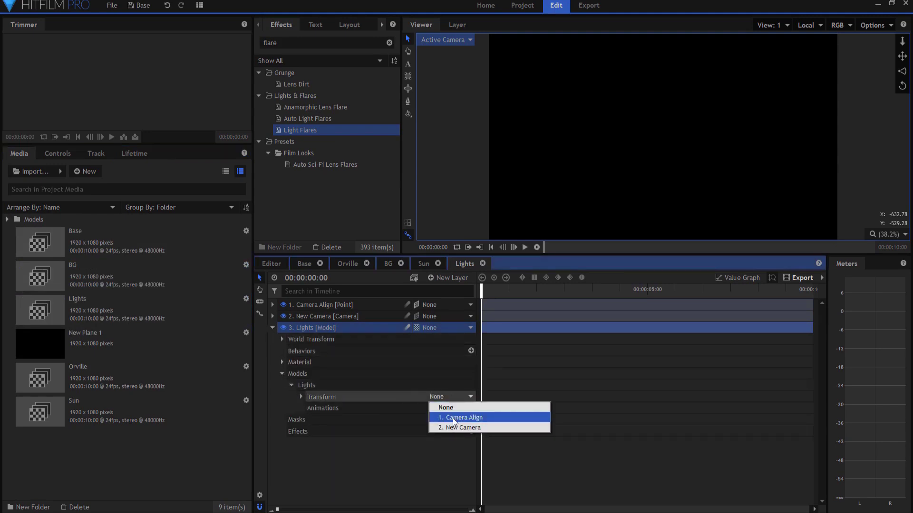
{"action": "left_click", "coordinate": [452, 418]}
{"action": "left_click", "coordinate": [301, 397]}
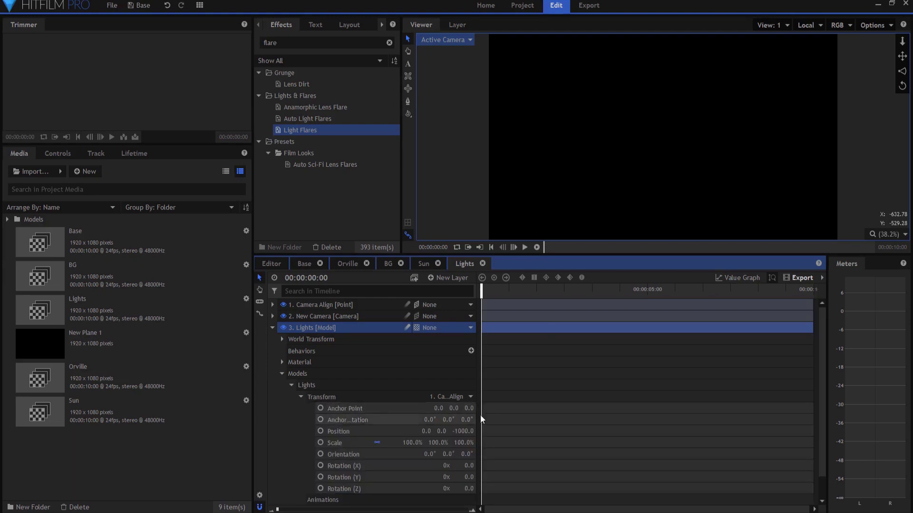
{"action": "left_click", "coordinate": [464, 431]}
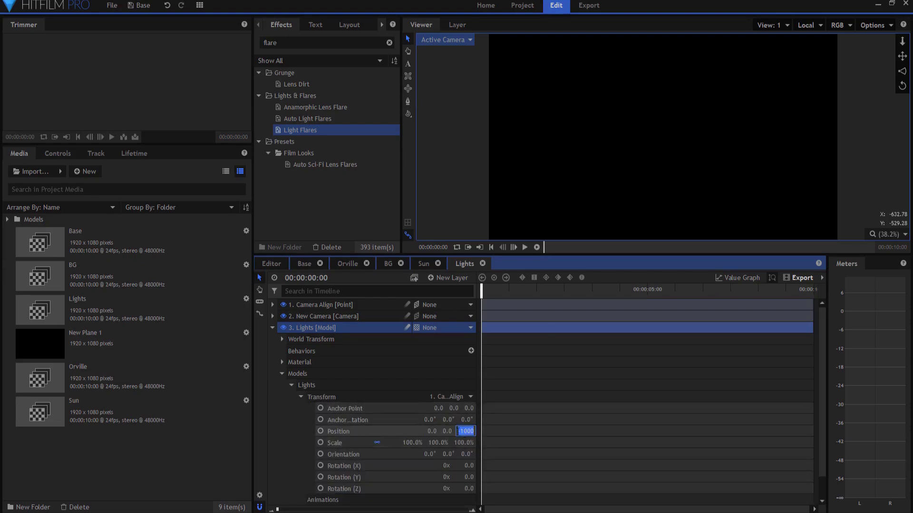
{"action": "type", "text": "0"}
{"action": "key", "text": "Return"}
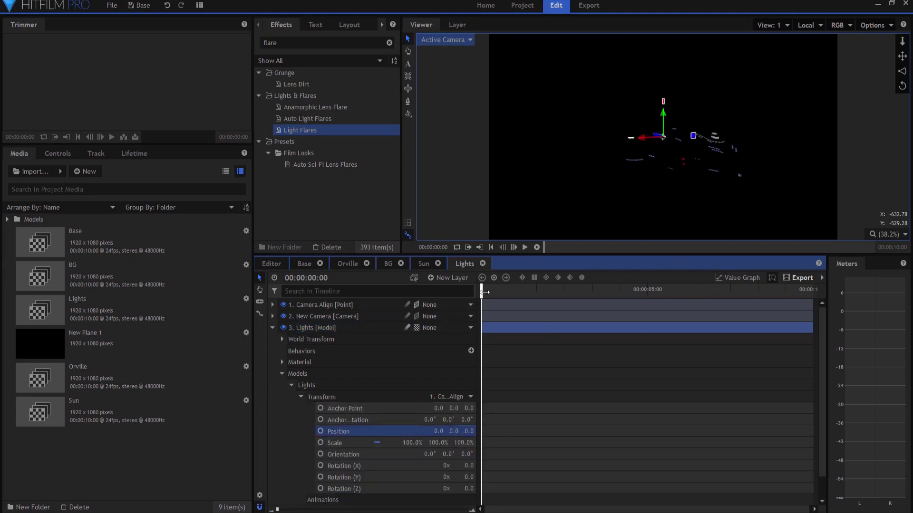
{"action": "left_click_drag", "start_coordinate": [484, 292], "coordinate": [537, 306]}
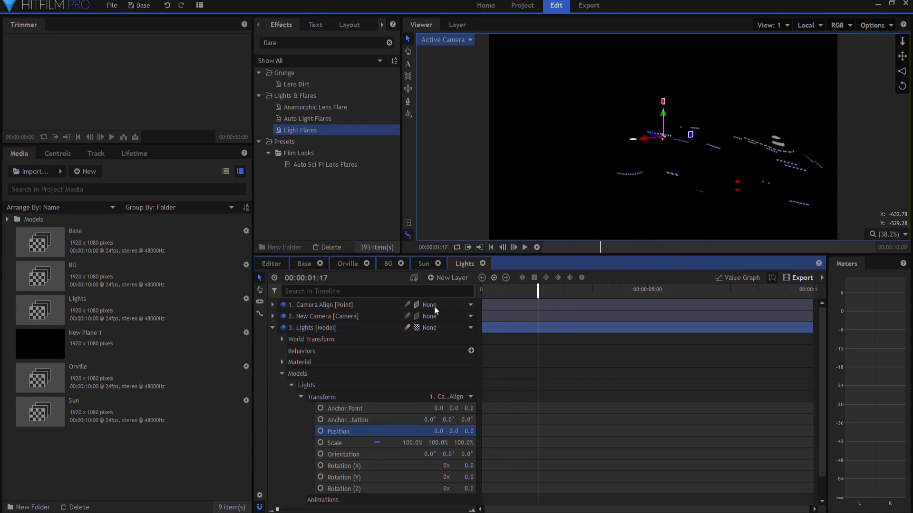
Step: Apply Glow to the Lights model with Threshold 30% and Radius 116 px
{"action": "left_click", "coordinate": [271, 42]}
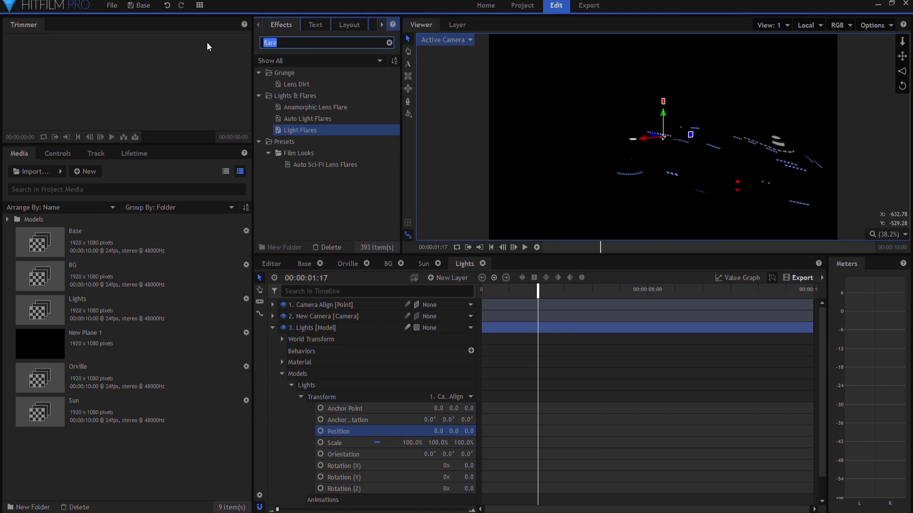
{"action": "type", "text": "glow"}
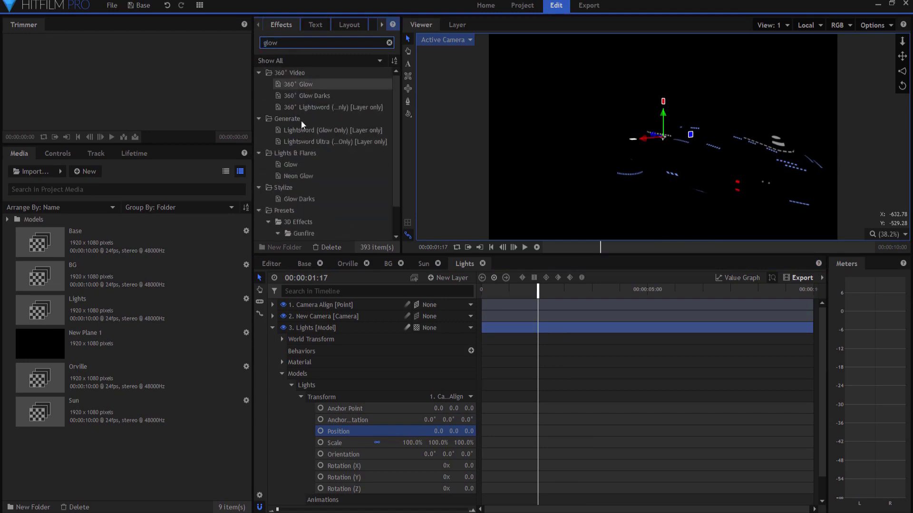
{"action": "left_click_drag", "start_coordinate": [297, 165], "coordinate": [311, 331]}
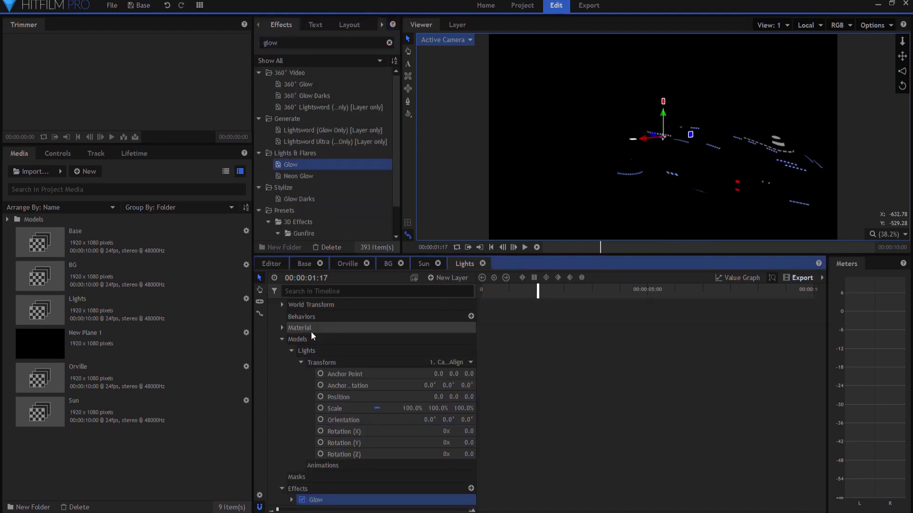
{"action": "left_click", "coordinate": [292, 499]}
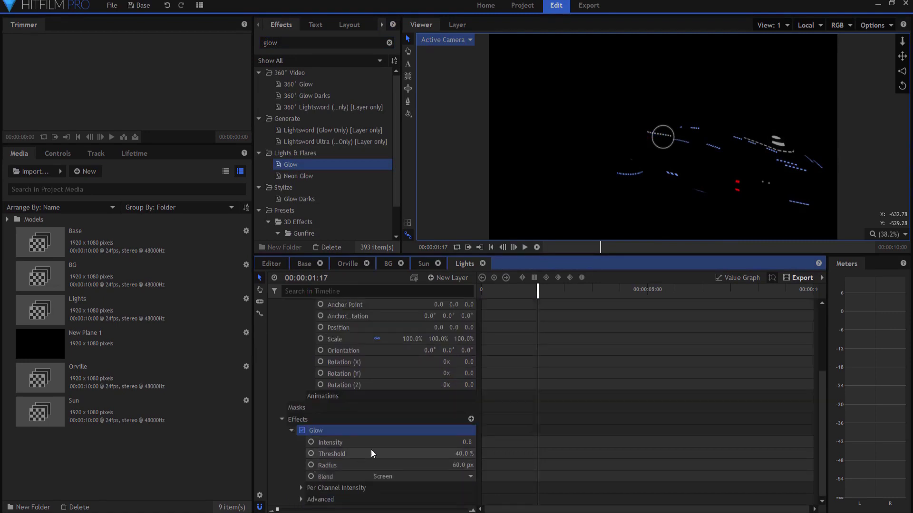
{"action": "left_click", "coordinate": [466, 441]}
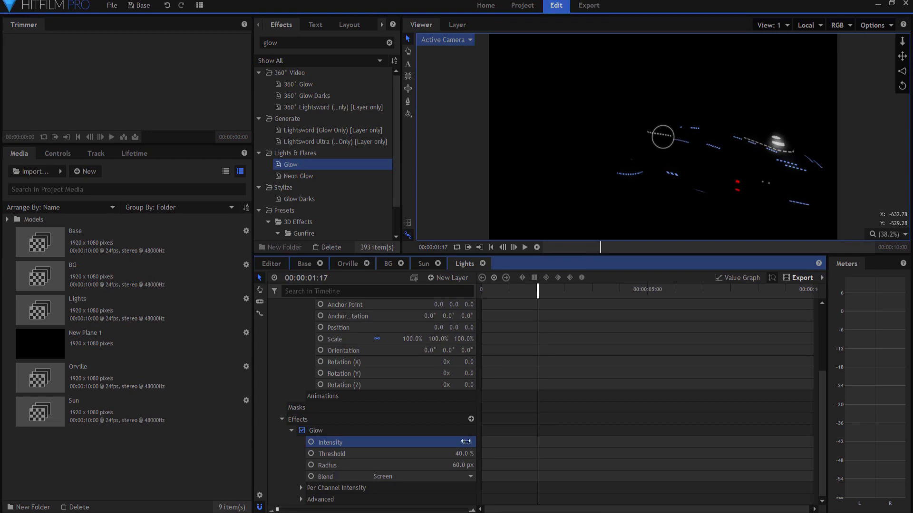
{"action": "left_click_drag", "start_coordinate": [464, 453], "coordinate": [518, 465]}
{"action": "left_click", "coordinate": [466, 442]}
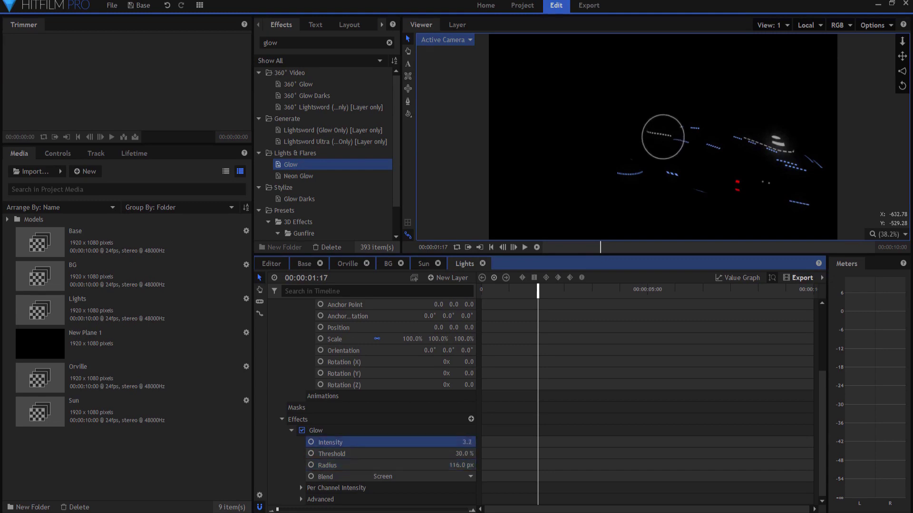
Step: Raise Glow Intensity to 5.0 and Radius to about 140 px, comparing with the glow off
{"action": "left_click_drag", "start_coordinate": [538, 288], "coordinate": [621, 297]}
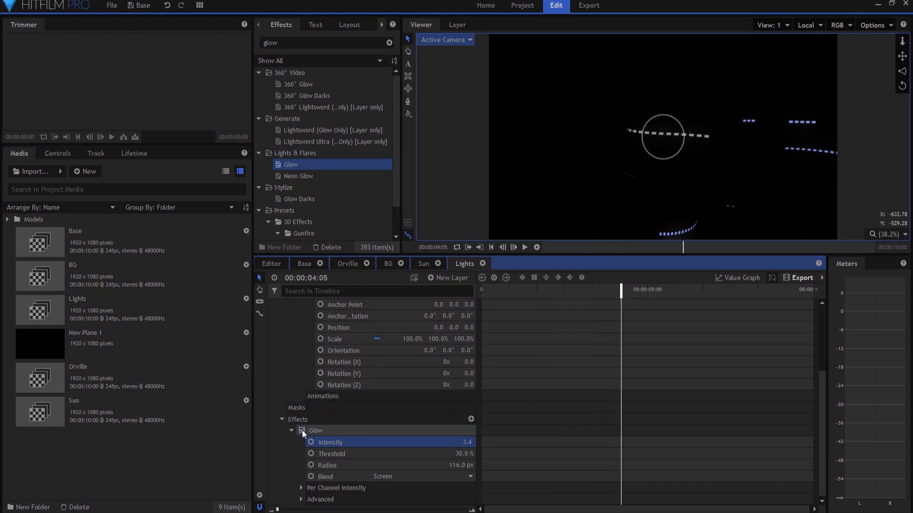
{"action": "left_click", "coordinate": [572, 285]}
{"action": "left_click_drag", "start_coordinate": [571, 293], "coordinate": [543, 292]}
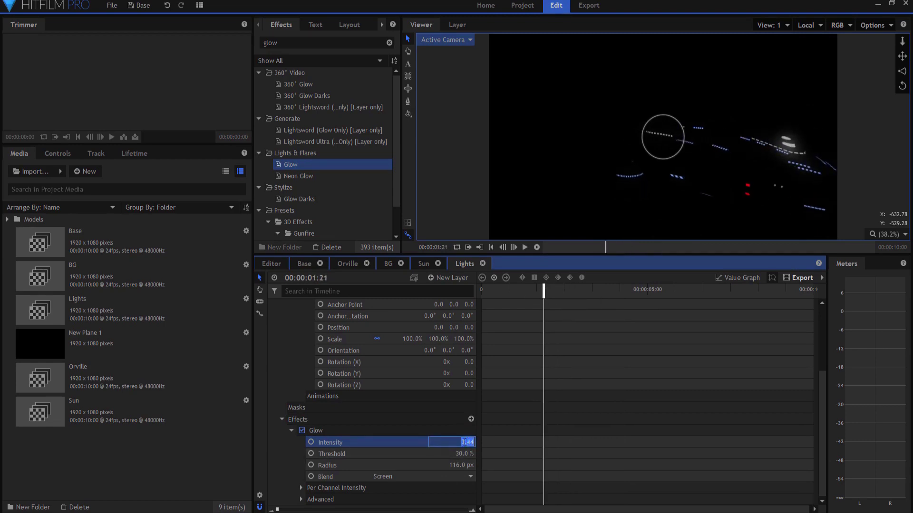
{"action": "left_click_drag", "start_coordinate": [458, 442], "coordinate": [463, 442]}
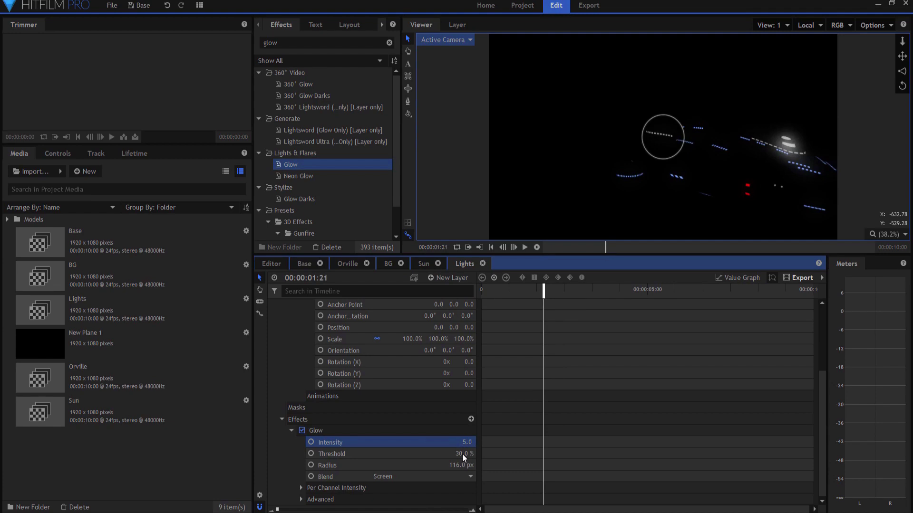
{"action": "left_click_drag", "start_coordinate": [460, 465], "coordinate": [477, 465]}
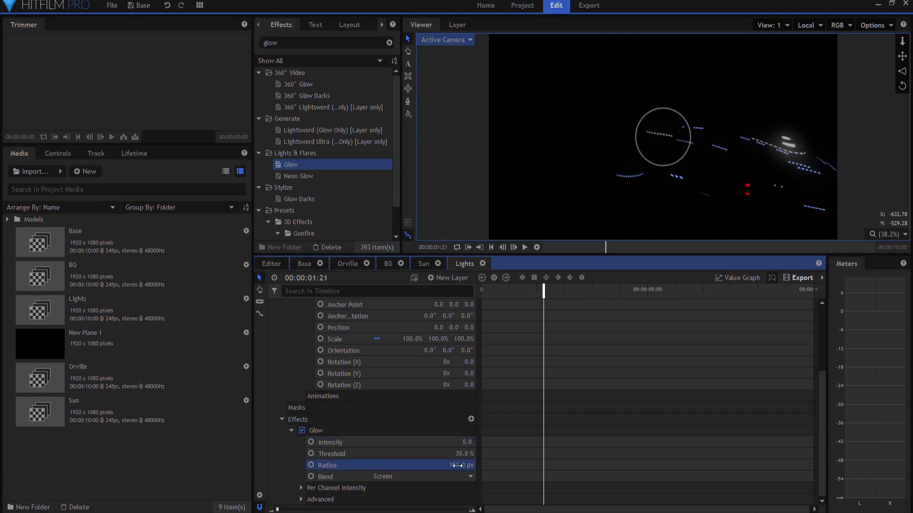
{"action": "left_click", "coordinate": [302, 430]}
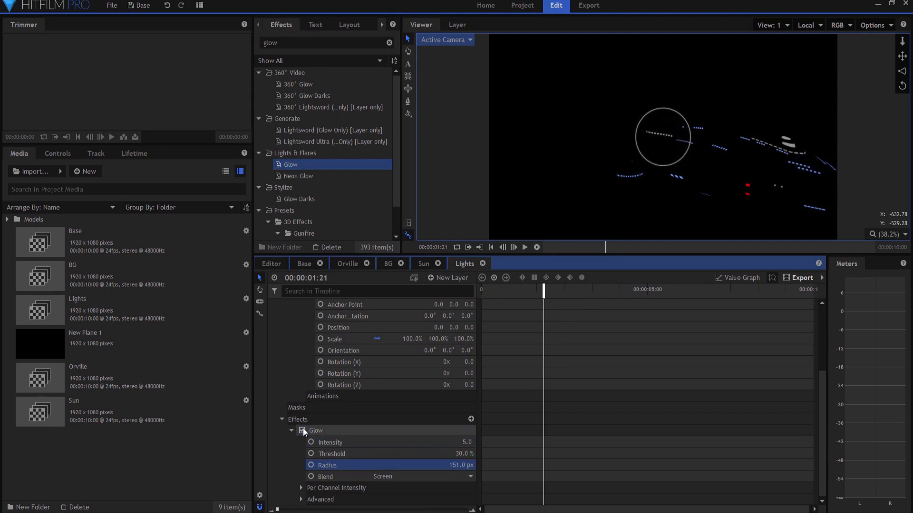
{"action": "left_click", "coordinate": [303, 430]}
{"action": "left_click", "coordinate": [302, 430]}
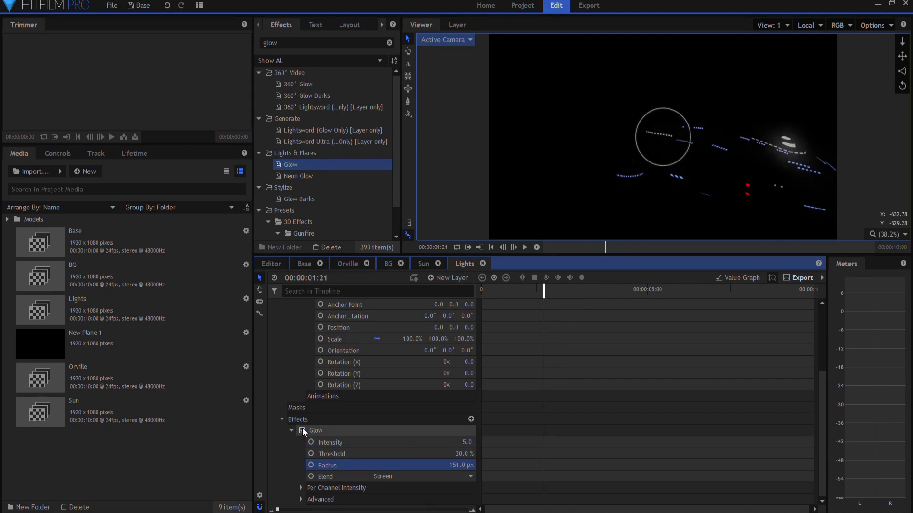
{"action": "mouse_move", "coordinate": [461, 465]}
{"action": "left_mouse_down"}
{"action": "mouse_move", "coordinate": [443, 465]}
{"action": "mouse_move", "coordinate": [463, 451]}
{"action": "mouse_move", "coordinate": [462, 465]}
{"action": "mouse_move", "coordinate": [475, 465]}
{"action": "left_mouse_up"}
{"action": "scroll", "coordinate": [314, 361], "scroll_direction": "up", "scroll_amount": 3}
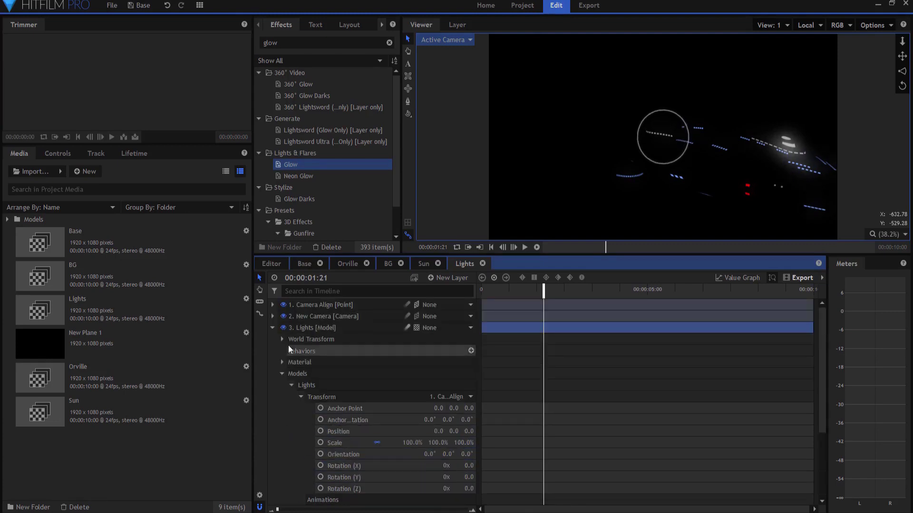
{"action": "left_click", "coordinate": [272, 327]}
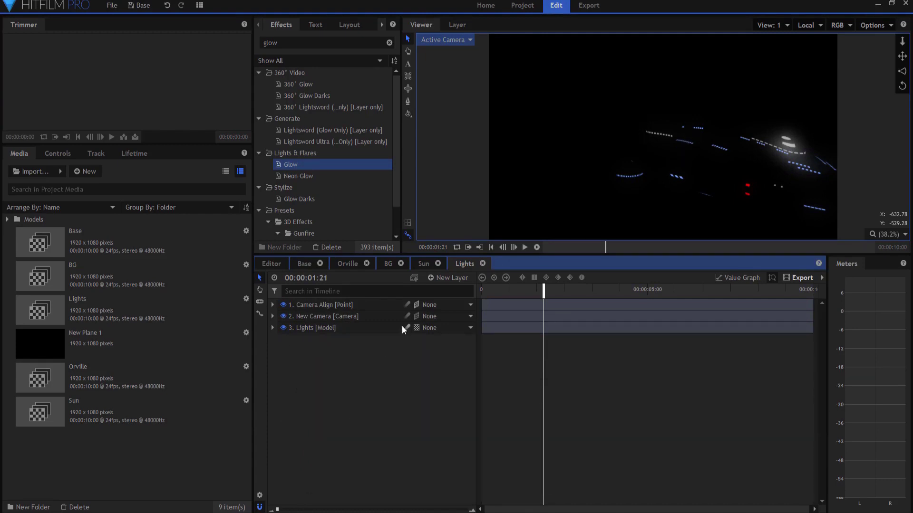
{"action": "left_click_drag", "start_coordinate": [545, 292], "coordinate": [437, 291]}
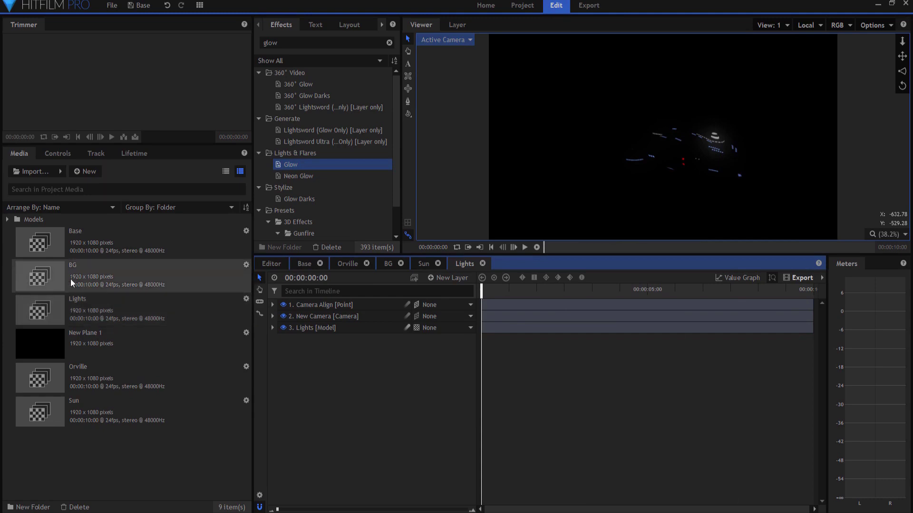
Step: Duplicate the Orville shot, rename the copy Engines, and open it
{"action": "right_click", "coordinate": [78, 375]}
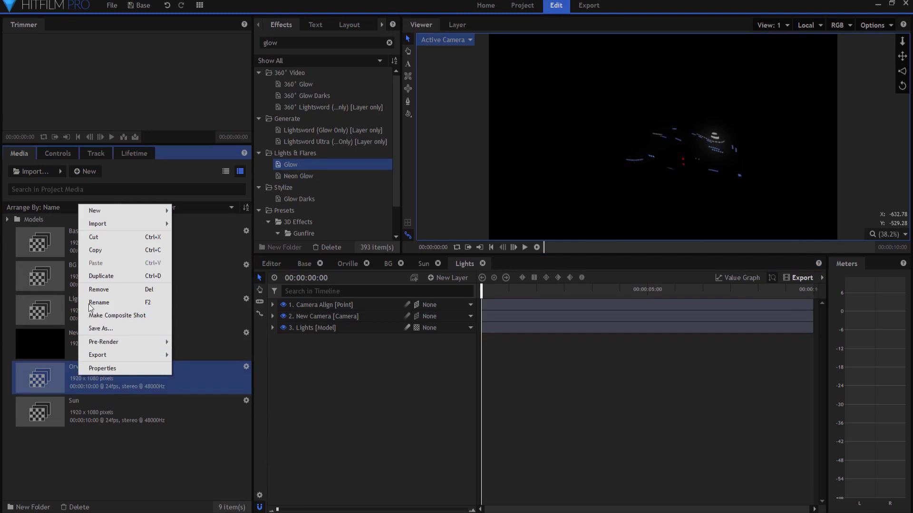
{"action": "left_click", "coordinate": [95, 277]}
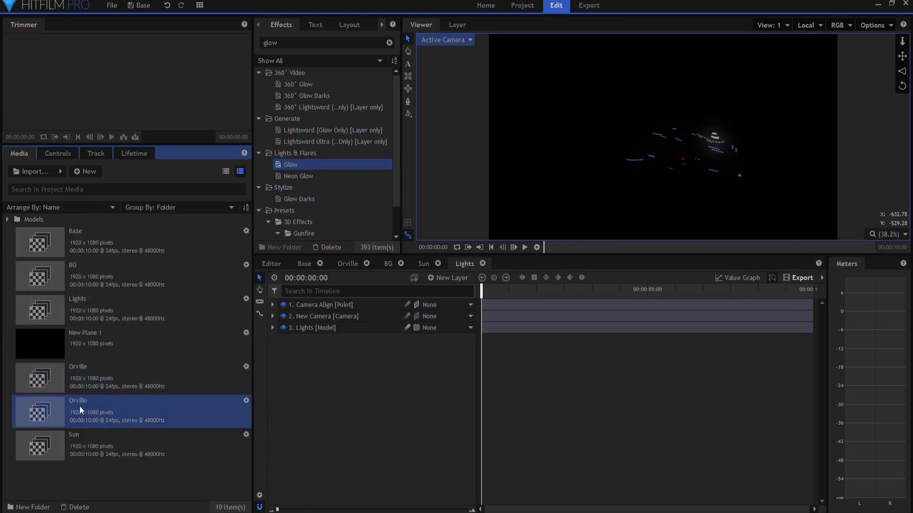
{"action": "key", "text": "F2"}
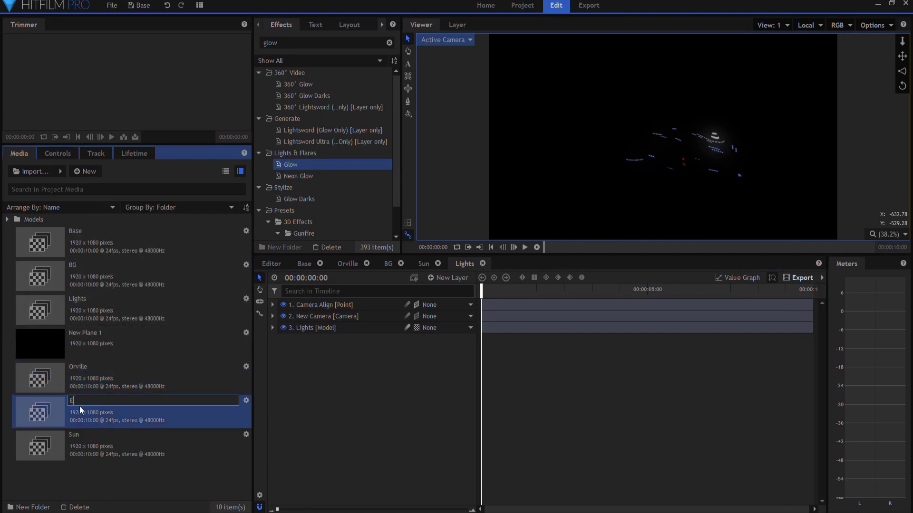
{"action": "type", "text": "Engines"}
{"action": "key", "text": "Return"}
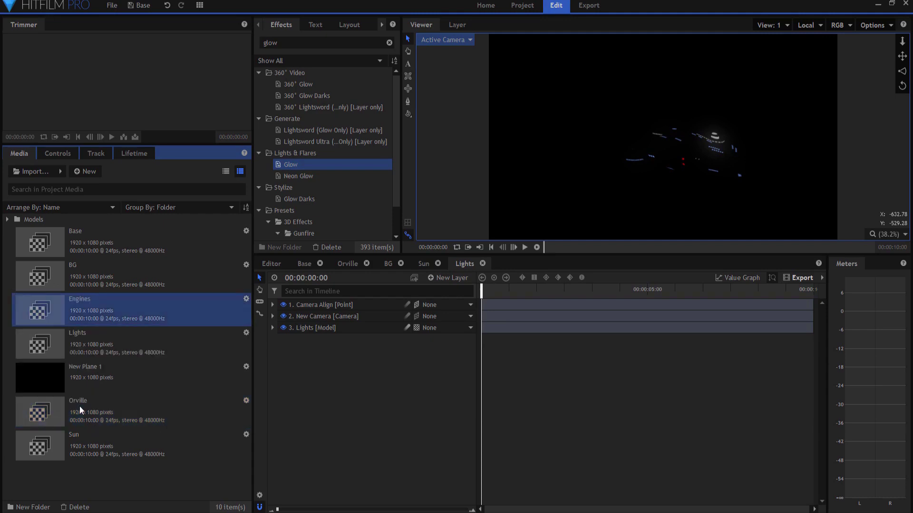
{"action": "double_click", "coordinate": [91, 309]}
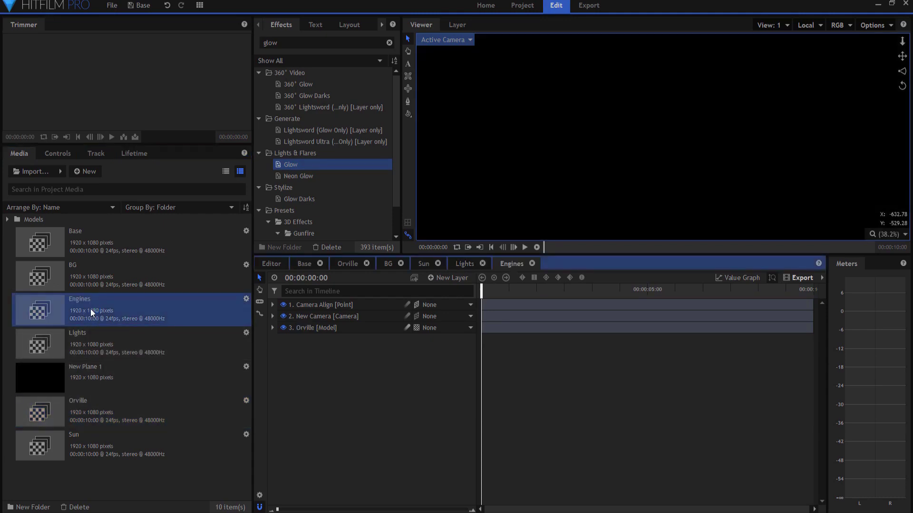
Step: Replace the Orville ship layer with the Engines model from the Models folder
{"action": "left_click", "coordinate": [325, 326]}
{"action": "key", "text": "Delete"}
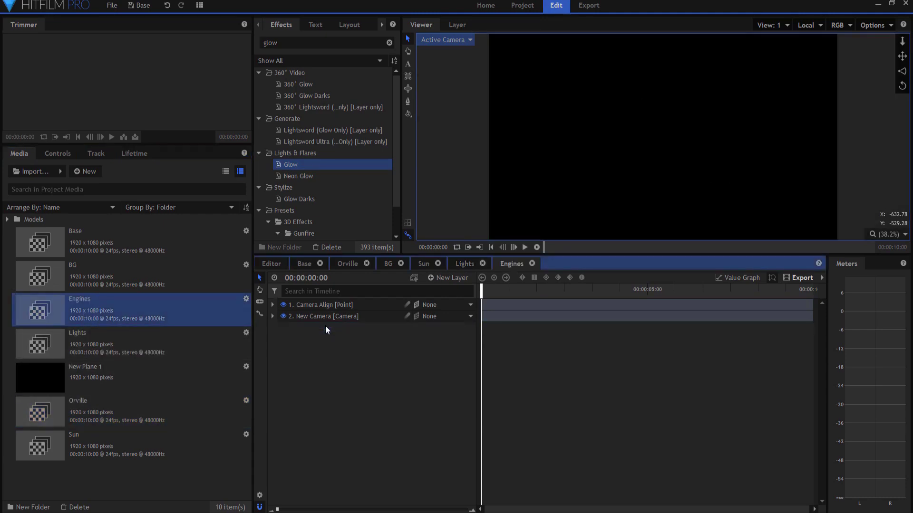
{"action": "left_click", "coordinate": [7, 221]}
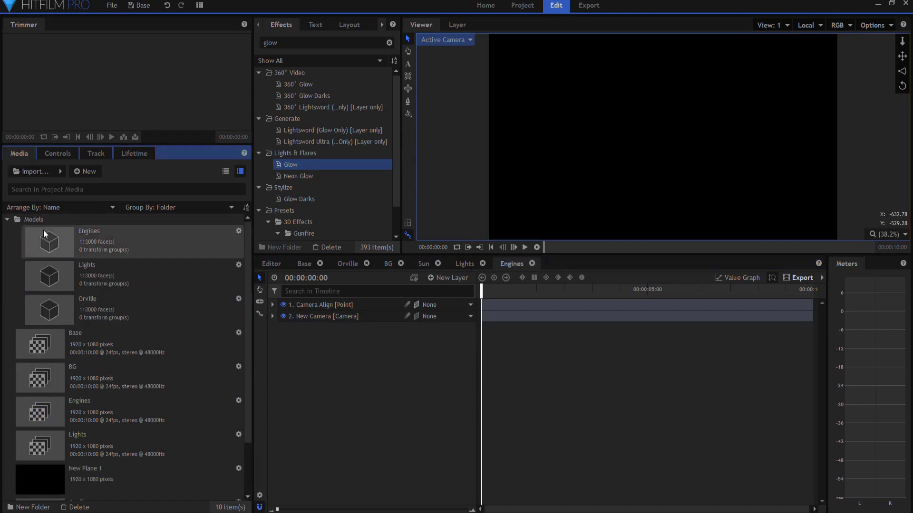
{"action": "left_click_drag", "start_coordinate": [95, 238], "coordinate": [323, 350]}
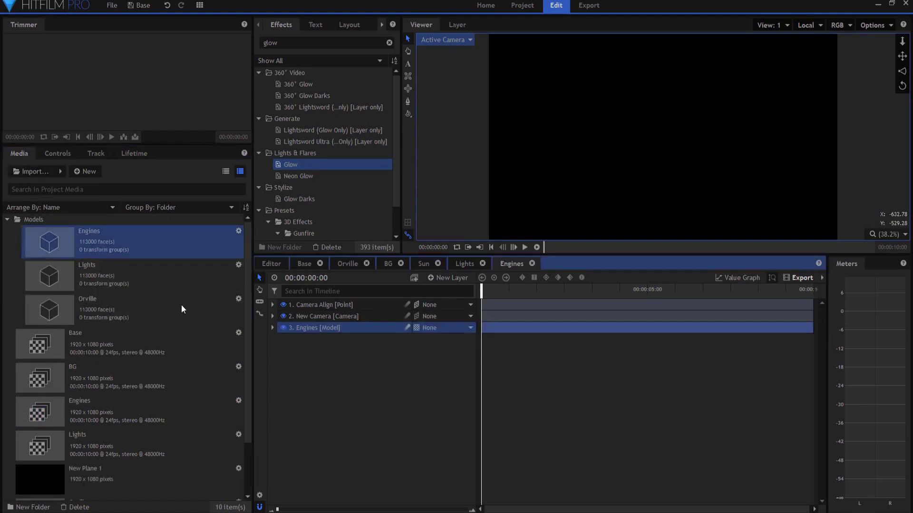
{"action": "left_click", "coordinate": [8, 219]}
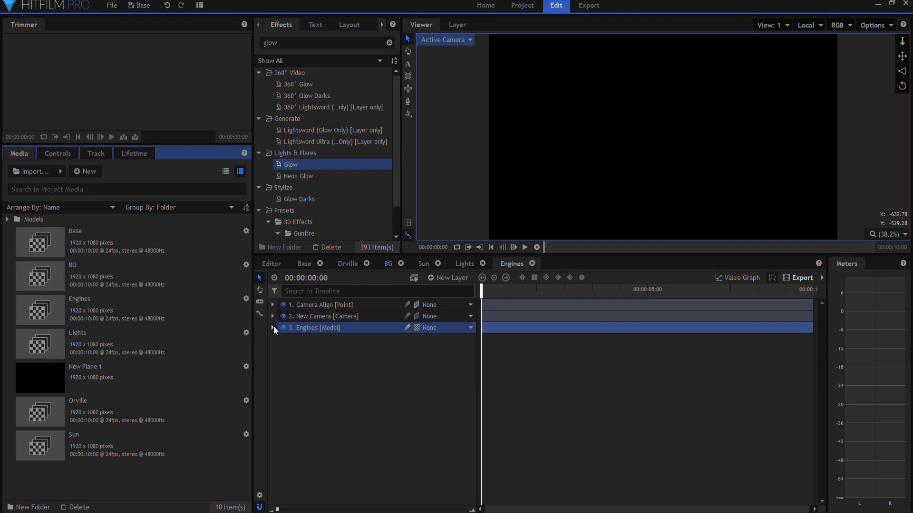
Step: Parent the Engines model transform to Camera Align with Position Z 0
{"action": "left_click", "coordinate": [272, 328]}
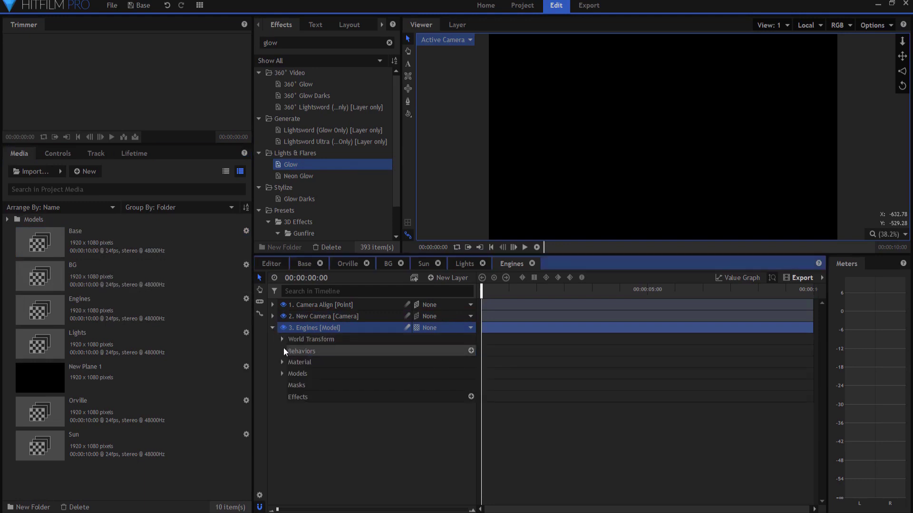
{"action": "left_click", "coordinate": [282, 373]}
{"action": "left_click", "coordinate": [291, 386]}
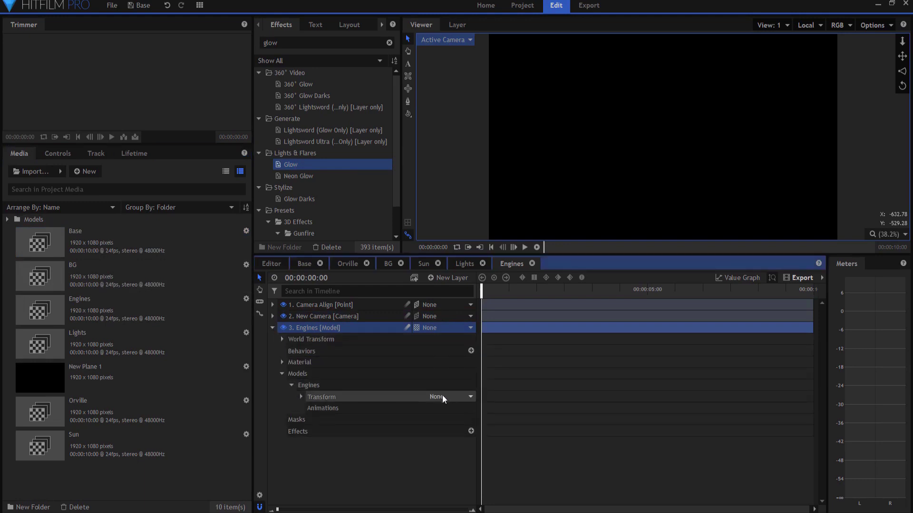
{"action": "left_click", "coordinate": [451, 397]}
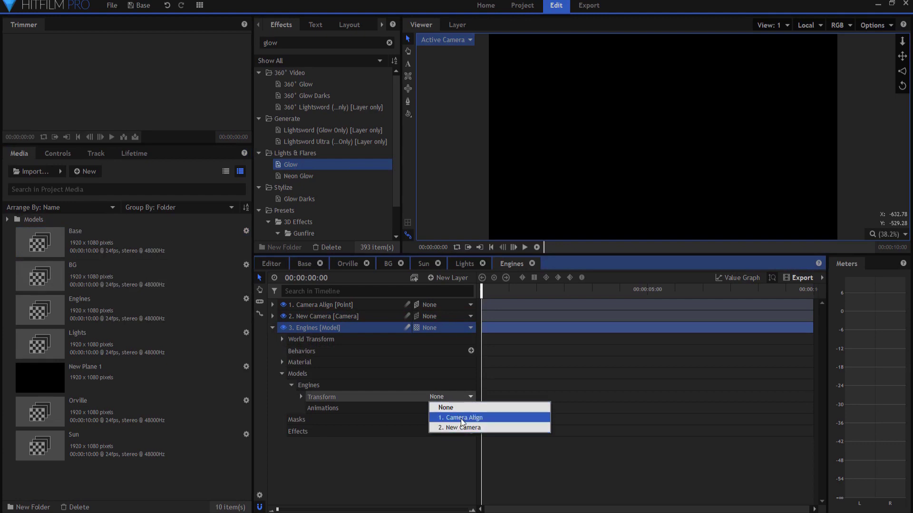
{"action": "left_click", "coordinate": [464, 418]}
{"action": "left_click", "coordinate": [301, 397]}
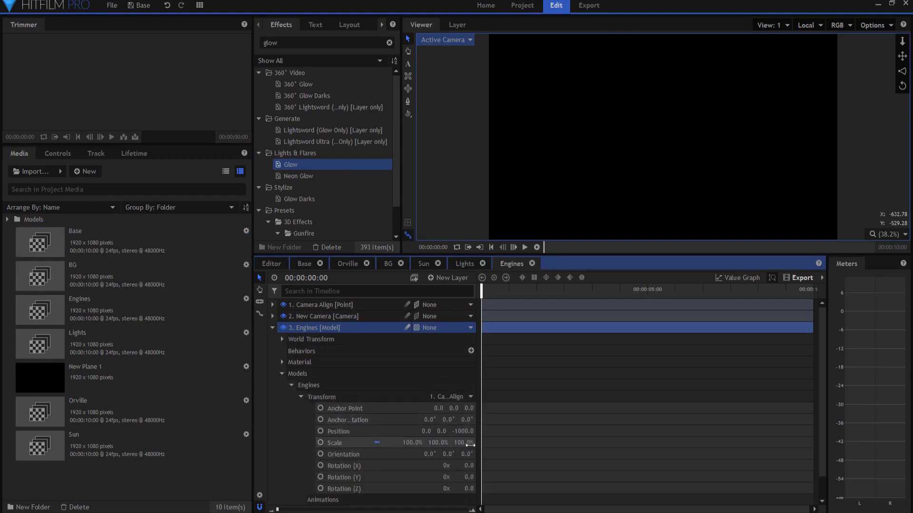
{"action": "left_click", "coordinate": [466, 431]}
{"action": "type", "text": "0"}
{"action": "key", "text": "Return"}
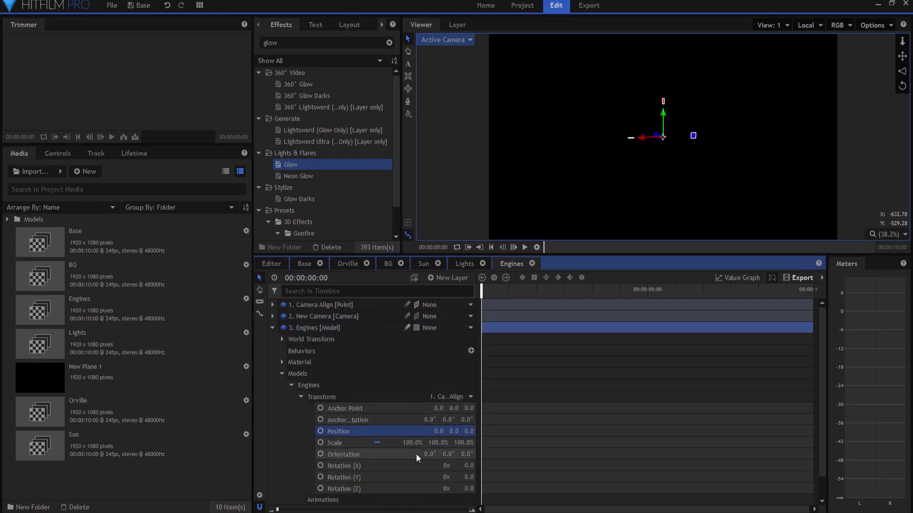
{"action": "left_click_drag", "start_coordinate": [481, 290], "coordinate": [773, 293]}
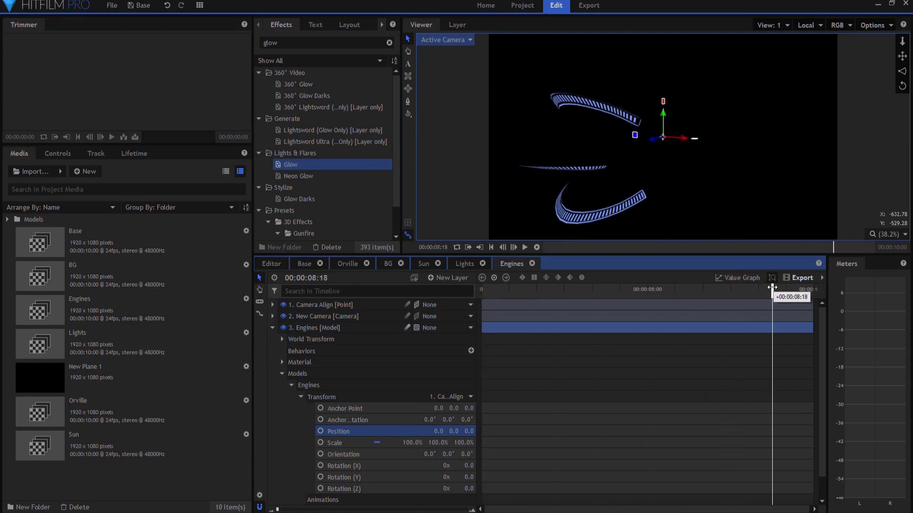
Step: Apply Glow to the Engines layer with Intensity 5.0 and Threshold 78%
{"action": "left_click_drag", "start_coordinate": [310, 165], "coordinate": [312, 342]}
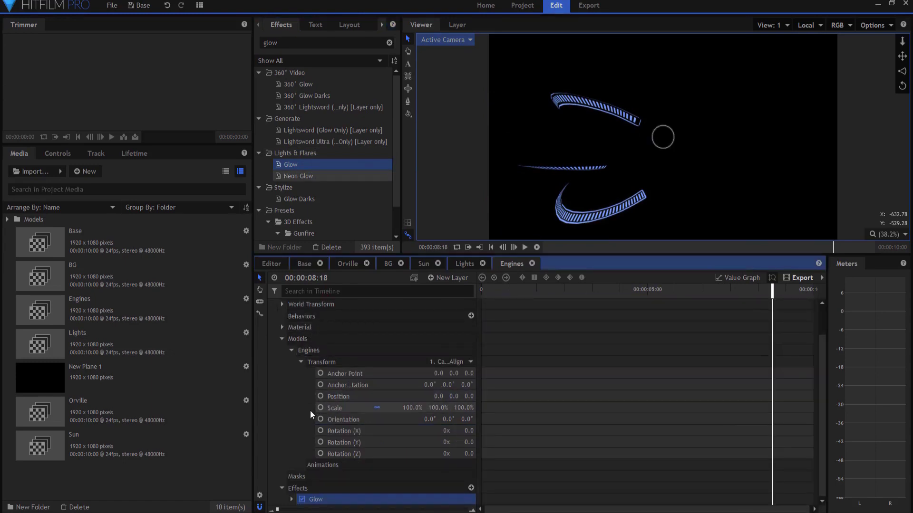
{"action": "left_click", "coordinate": [292, 499]}
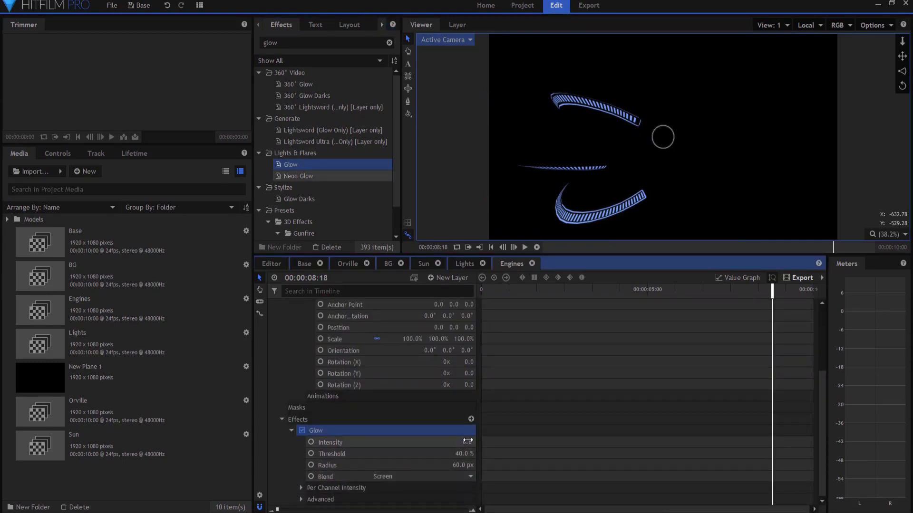
{"action": "left_click_drag", "start_coordinate": [467, 442], "coordinate": [477, 442]}
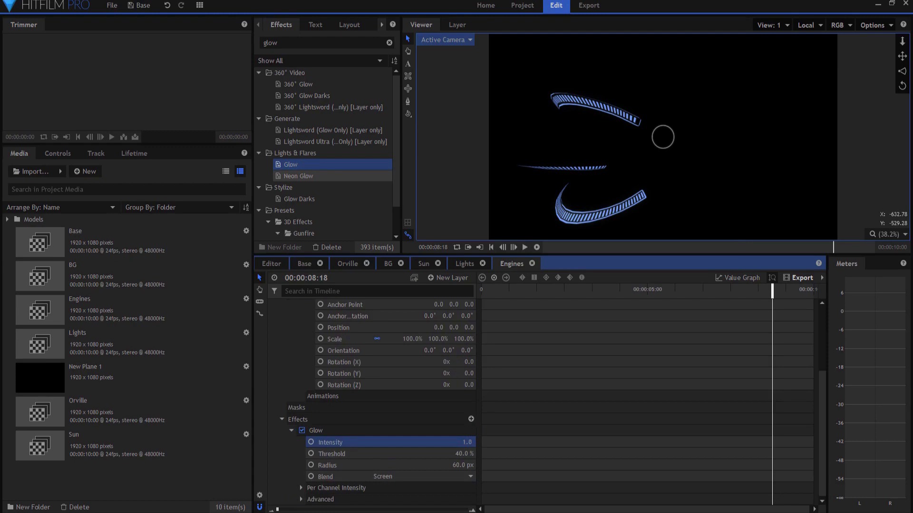
{"action": "type", "text": "5"}
{"action": "key", "text": "Return"}
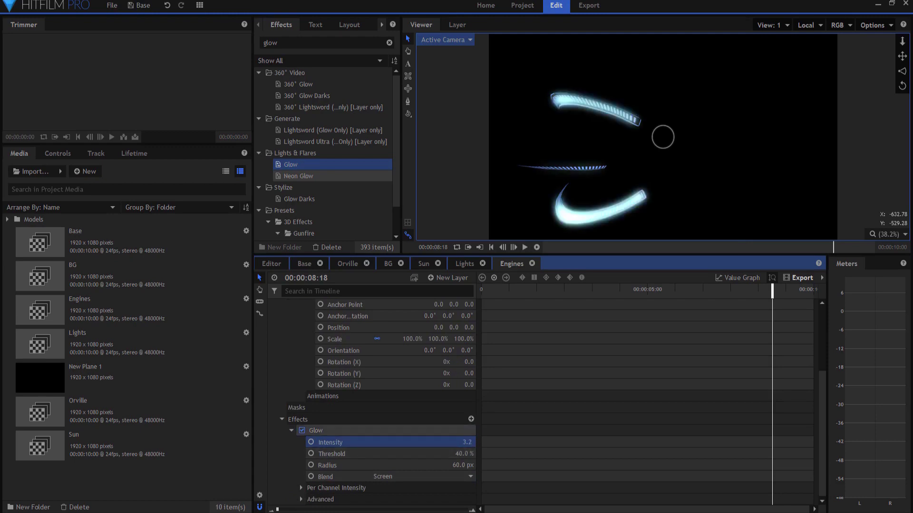
{"action": "left_click_drag", "start_coordinate": [464, 454], "coordinate": [497, 454]}
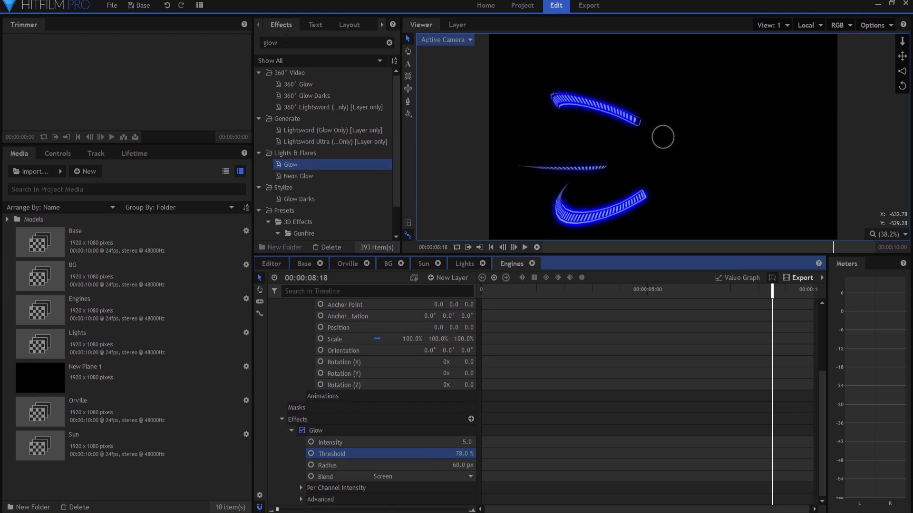
Step: Search for 'glea' and add the Gleam effect to the Engines layer
{"action": "left_click_drag", "start_coordinate": [305, 43], "coordinate": [246, 43]}
{"action": "type", "text": "gleasm"}
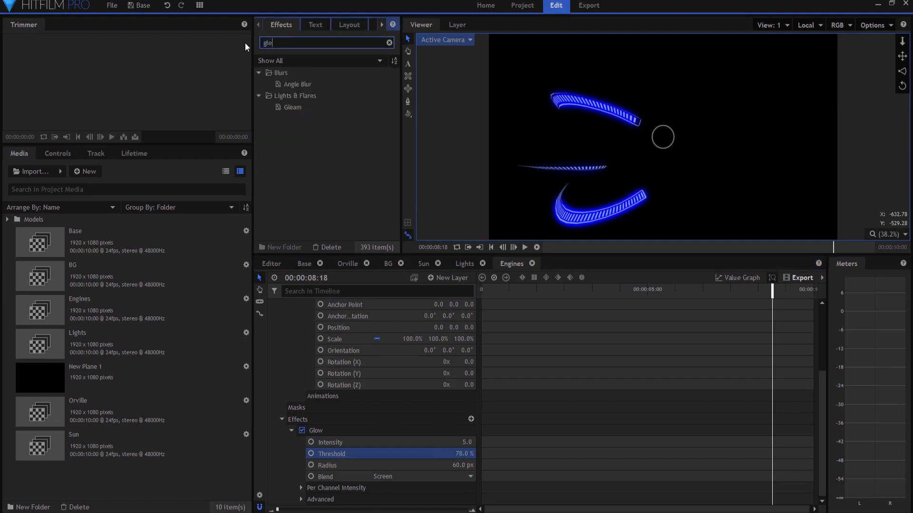
{"action": "key", "text": "BackSpace"}
{"action": "key", "text": "BackSpace"}
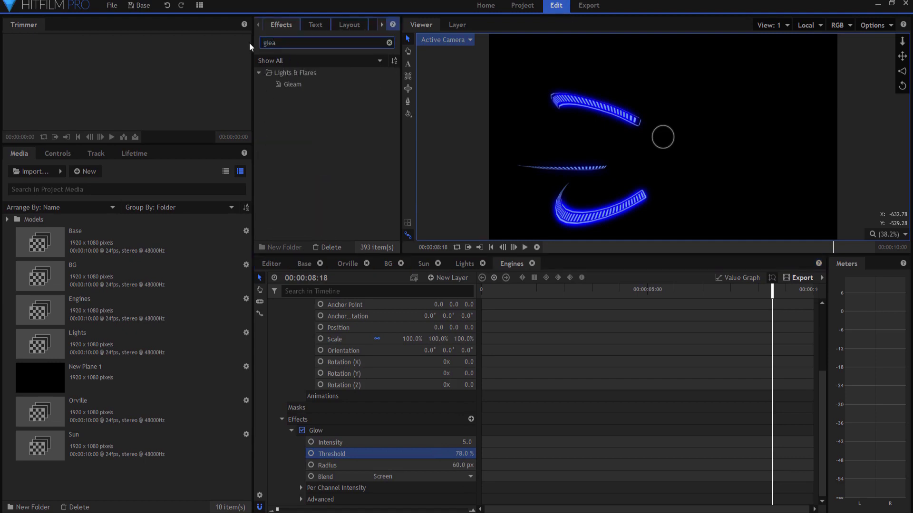
{"action": "mouse_move", "coordinate": [293, 85]}
{"action": "left_mouse_down"}
{"action": "mouse_move", "coordinate": [315, 161]}
{"action": "mouse_move", "coordinate": [304, 417]}
{"action": "left_mouse_up"}
{"action": "scroll", "coordinate": [304, 446], "scroll_direction": "up", "scroll_amount": 5}
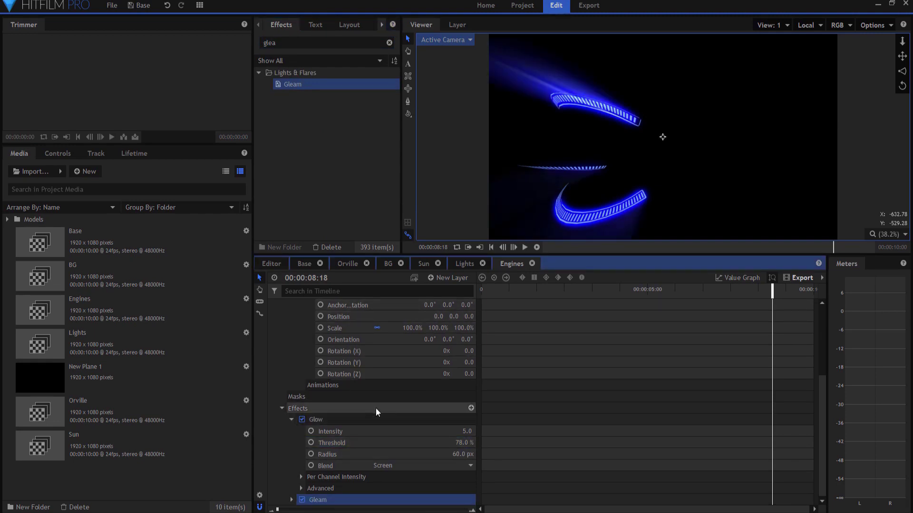
Step: Switch to the Orville composite and move to a frame just before four seconds
{"action": "left_click", "coordinate": [272, 327]}
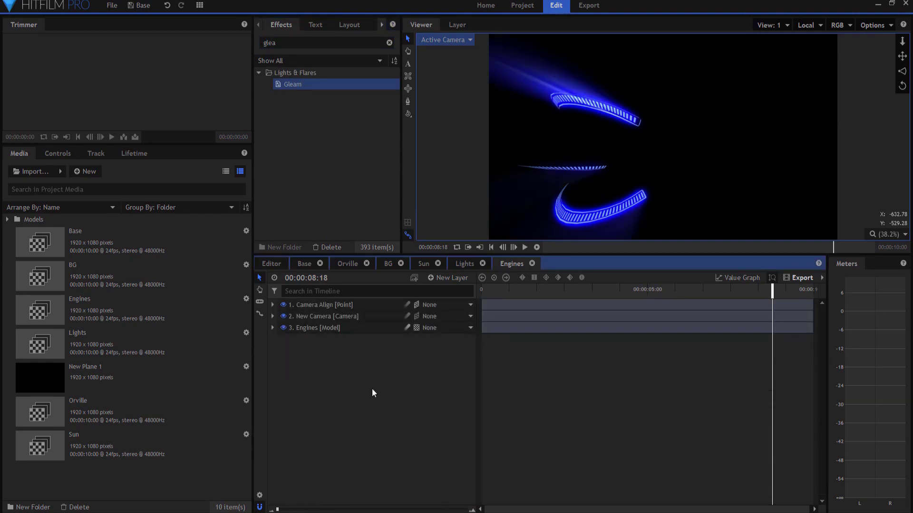
{"action": "left_click", "coordinate": [344, 265]}
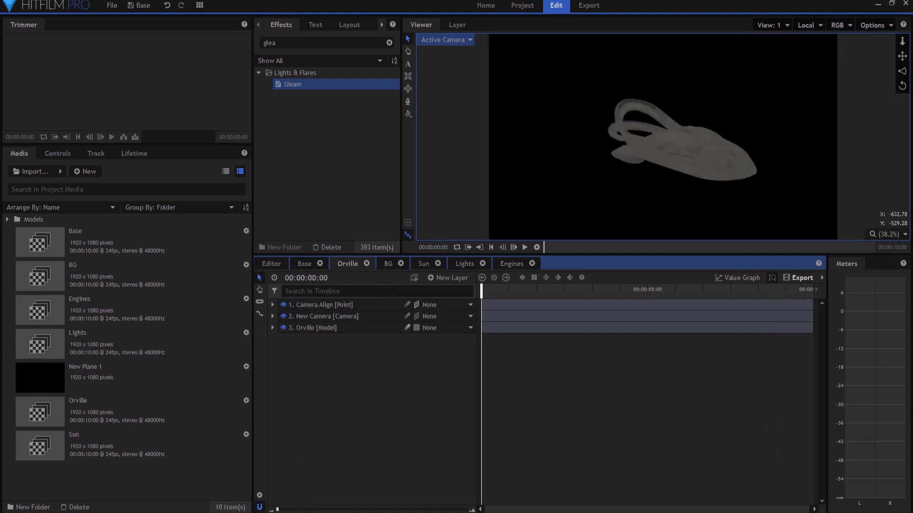
{"action": "left_click", "coordinate": [640, 292]}
{"action": "left_click_drag", "start_coordinate": [640, 292], "coordinate": [609, 292]}
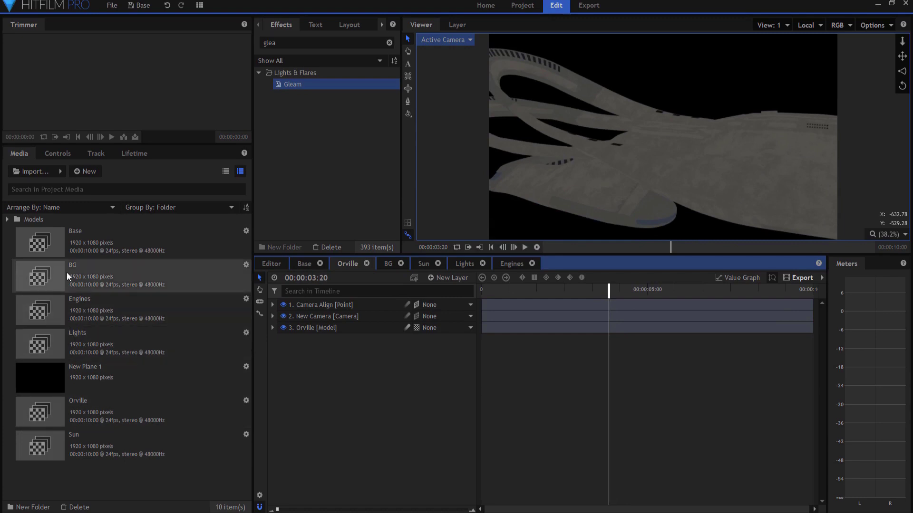
Step: Add the BG and Sun composites beneath the ship, with Sun set to Add blending
{"action": "left_click_drag", "start_coordinate": [66, 273], "coordinate": [496, 369]}
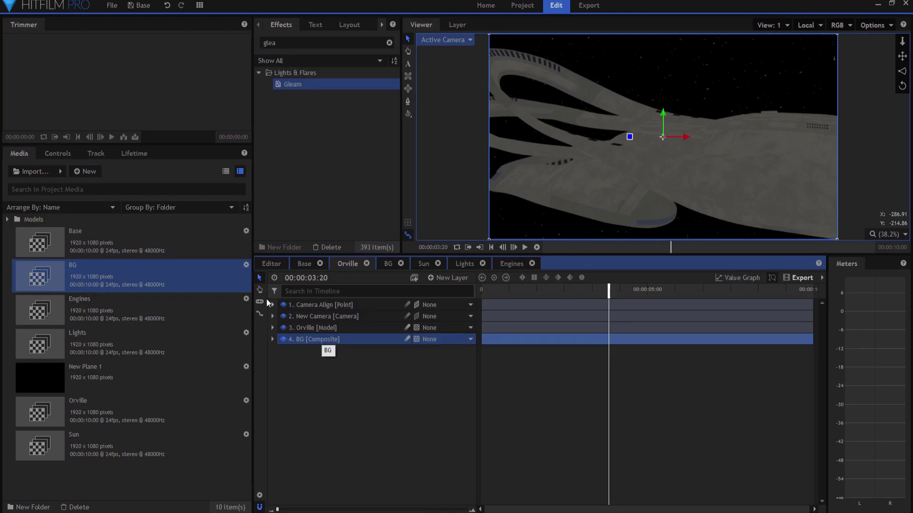
{"action": "left_click_drag", "start_coordinate": [76, 441], "coordinate": [327, 339]}
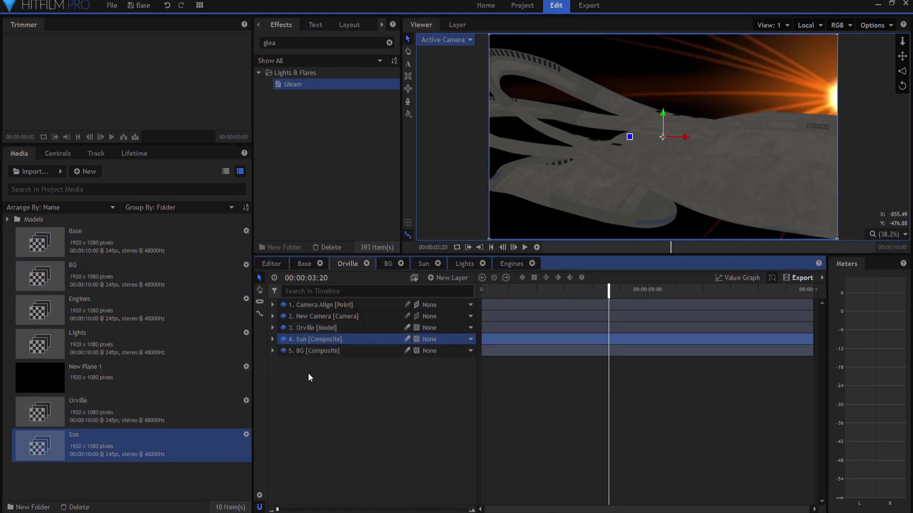
{"action": "right_click", "coordinate": [306, 338]}
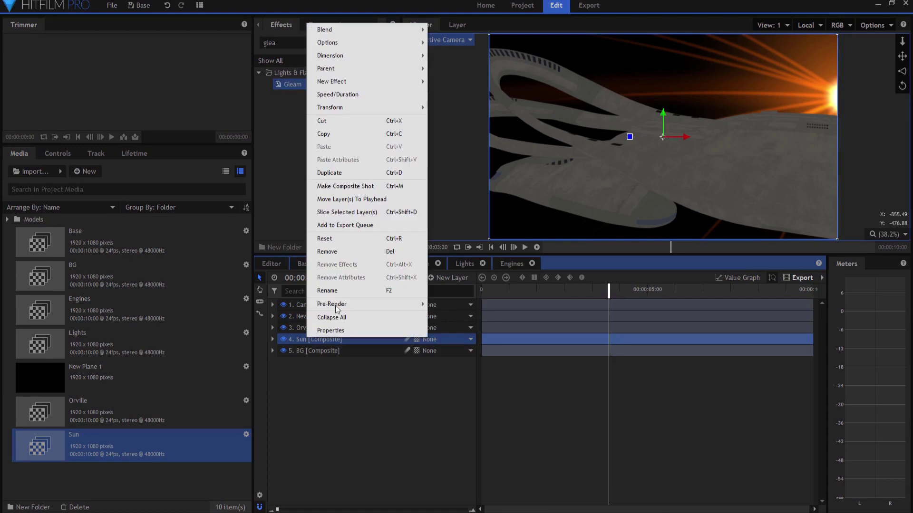
{"action": "mouse_move", "coordinate": [337, 30]}
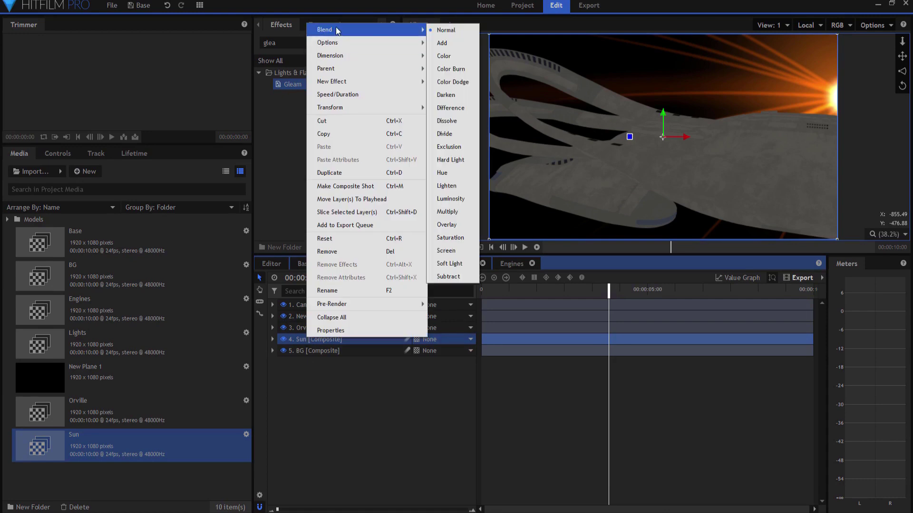
{"action": "left_click", "coordinate": [447, 42]}
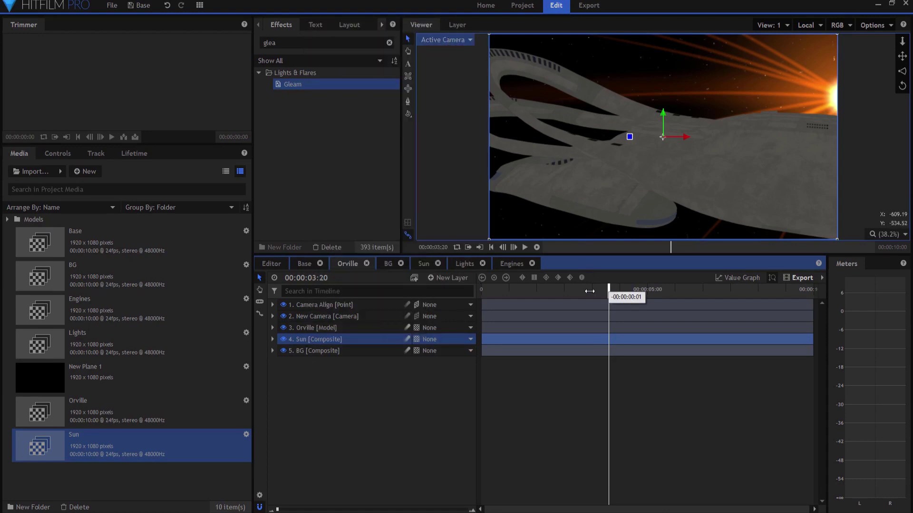
{"action": "left_click_drag", "start_coordinate": [589, 291], "coordinate": [646, 281]}
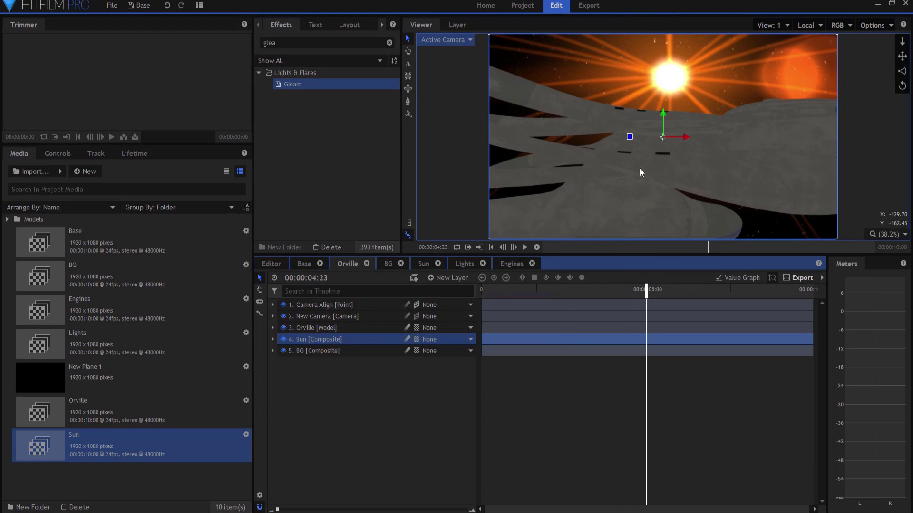
{"action": "left_click", "coordinate": [768, 26]}
Step: Split the viewer into camera and top views, framing the camera, and hide the grid
{"action": "left_click", "coordinate": [768, 52]}
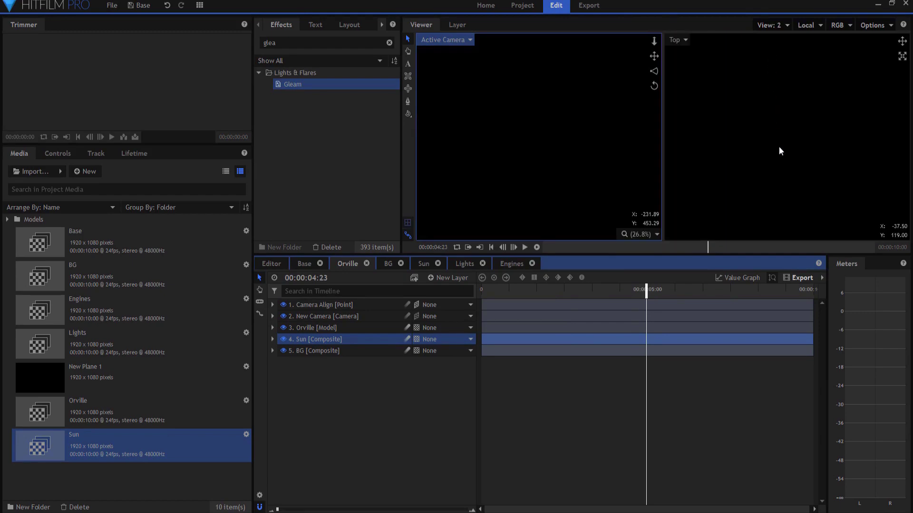
{"action": "scroll", "coordinate": [785, 152], "scroll_direction": "down", "scroll_amount": 5}
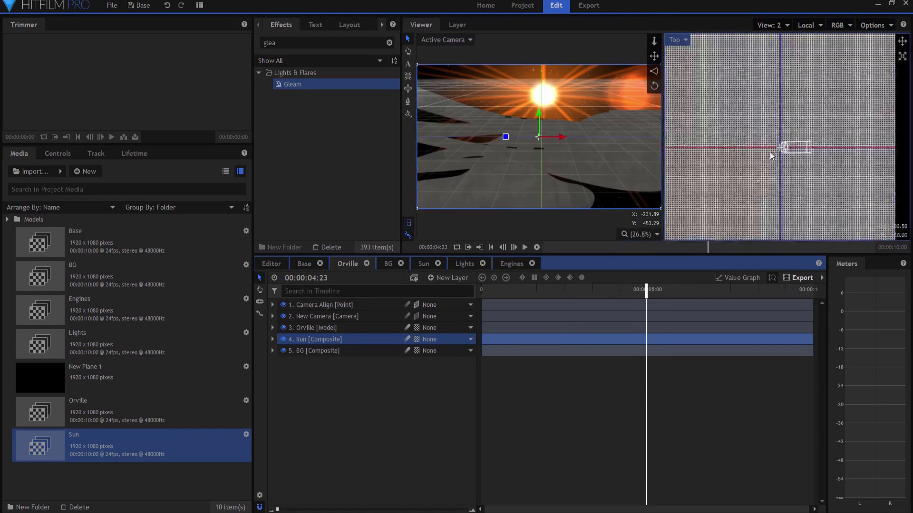
{"action": "left_click_drag", "start_coordinate": [789, 183], "coordinate": [824, 175]}
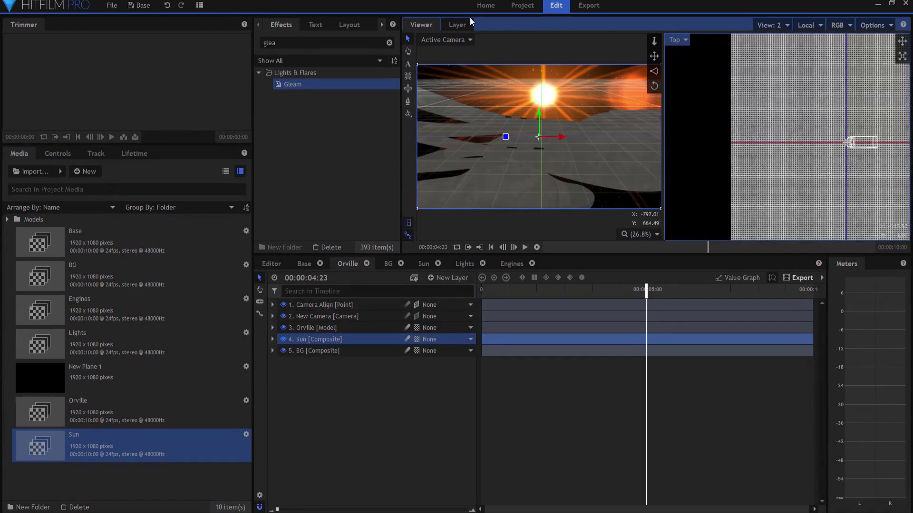
{"action": "left_click", "coordinate": [503, 46]}
{"action": "left_click", "coordinate": [408, 222]}
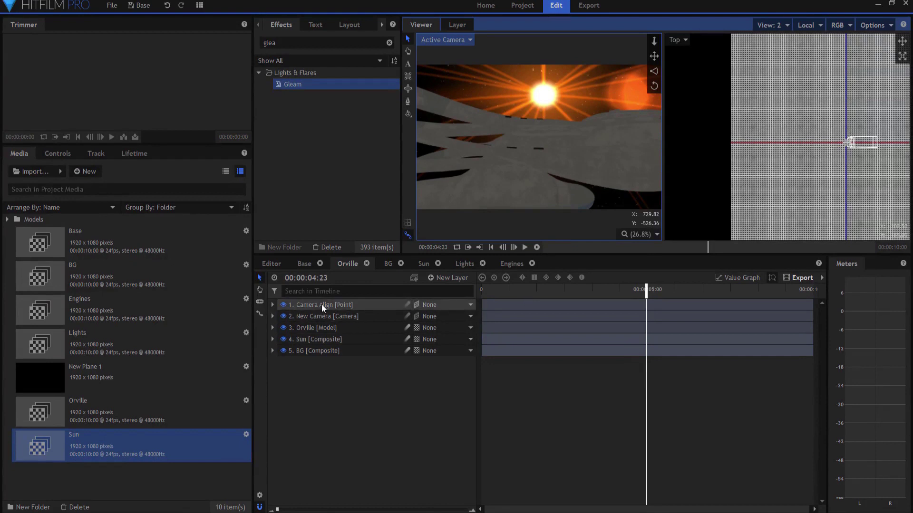
Step: Add a new Light layer and place it just below Orville, above Sun
{"action": "left_click", "coordinate": [452, 277]}
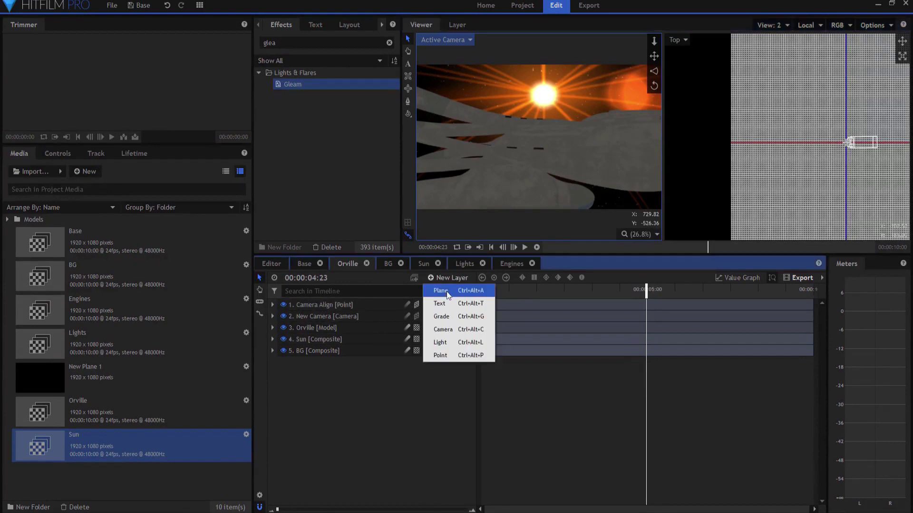
{"action": "left_click", "coordinate": [449, 343]}
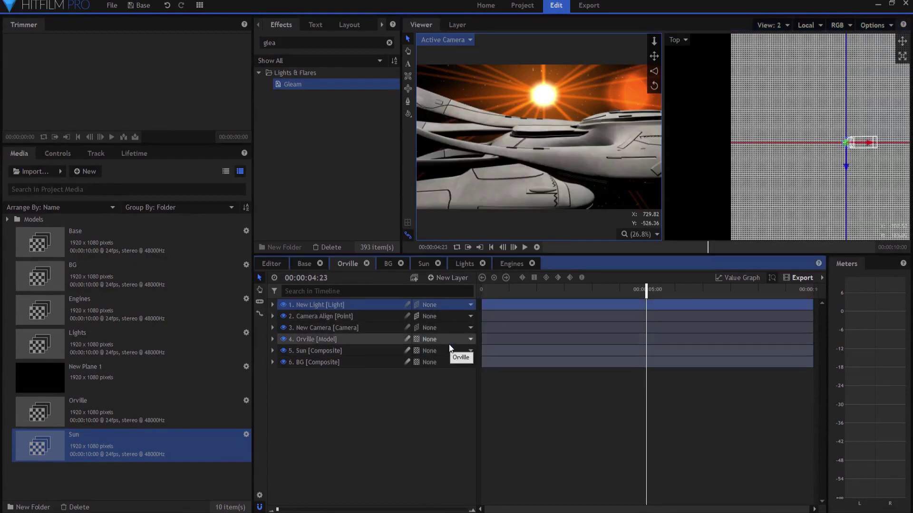
{"action": "left_click_drag", "start_coordinate": [321, 307], "coordinate": [313, 354]}
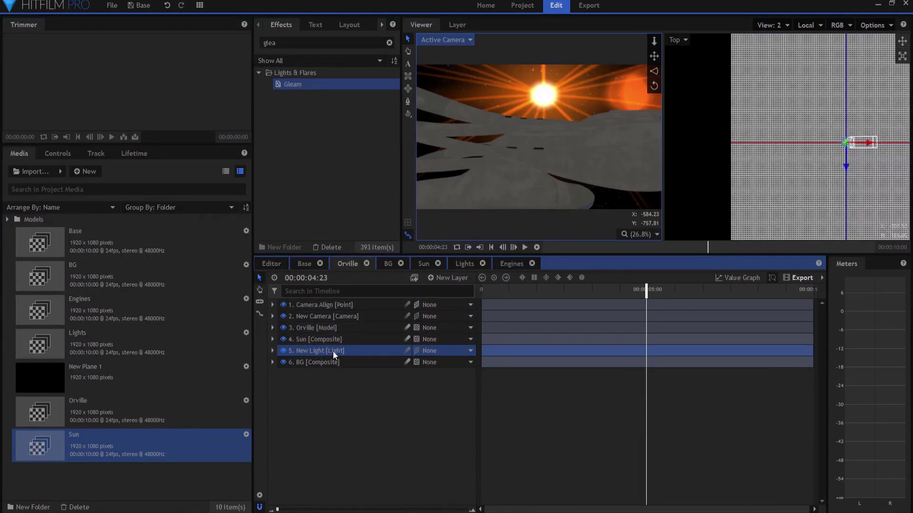
{"action": "left_click_drag", "start_coordinate": [328, 353], "coordinate": [327, 339]}
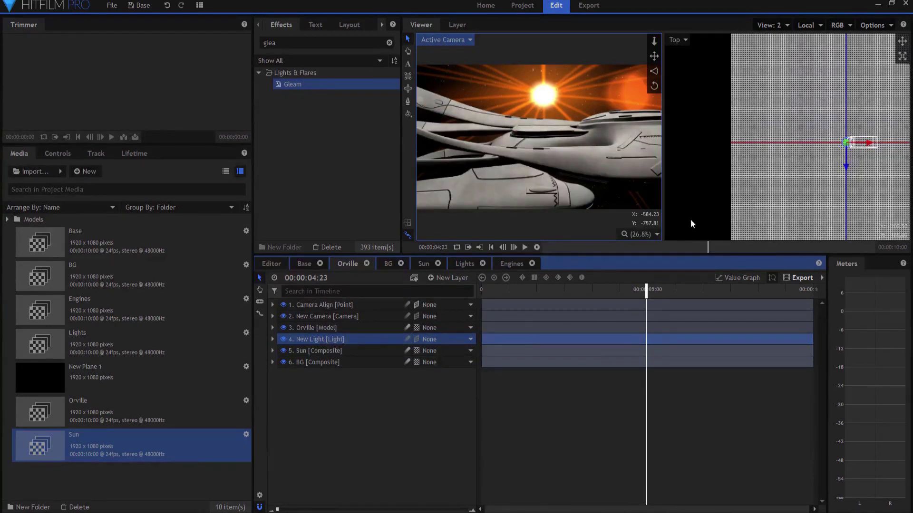
Step: Move the New Light onto the sun in top and camera views, checking nearby frames up to 05:02
{"action": "left_click_drag", "start_coordinate": [847, 142], "coordinate": [731, 150]}
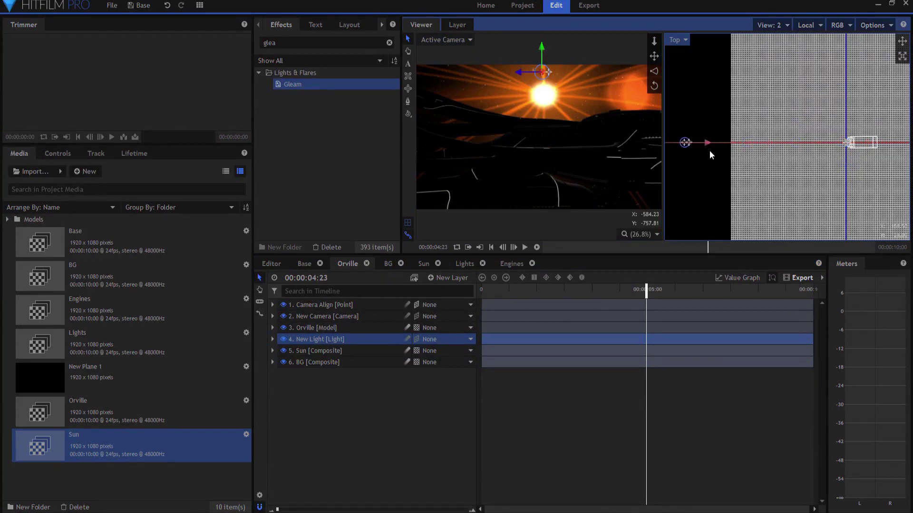
{"action": "left_click_drag", "start_coordinate": [541, 46], "coordinate": [535, 67]}
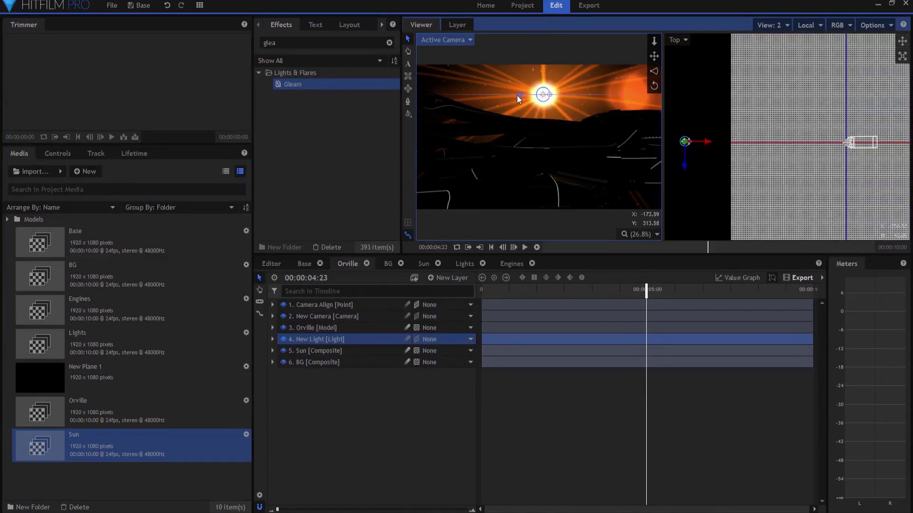
{"action": "key", "text": "Left"}
{"action": "key", "text": "Left"}
{"action": "key", "text": "Left"}
{"action": "key", "text": "Left"}
{"action": "key", "text": "Left"}
{"action": "key", "text": "Left"}
{"action": "key", "text": "Left"}
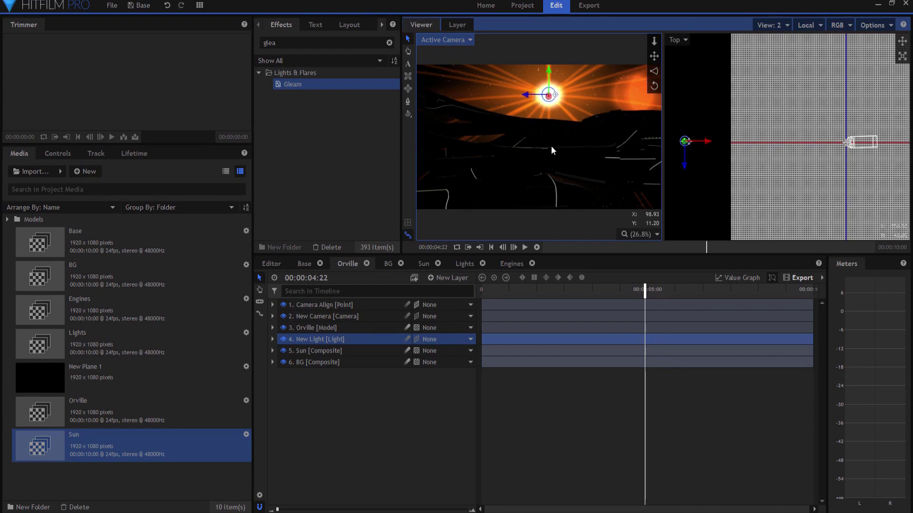
{"action": "key", "text": "Left"}
{"action": "key", "text": "Left"}
{"action": "key", "text": "Left"}
{"action": "key", "text": "Left"}
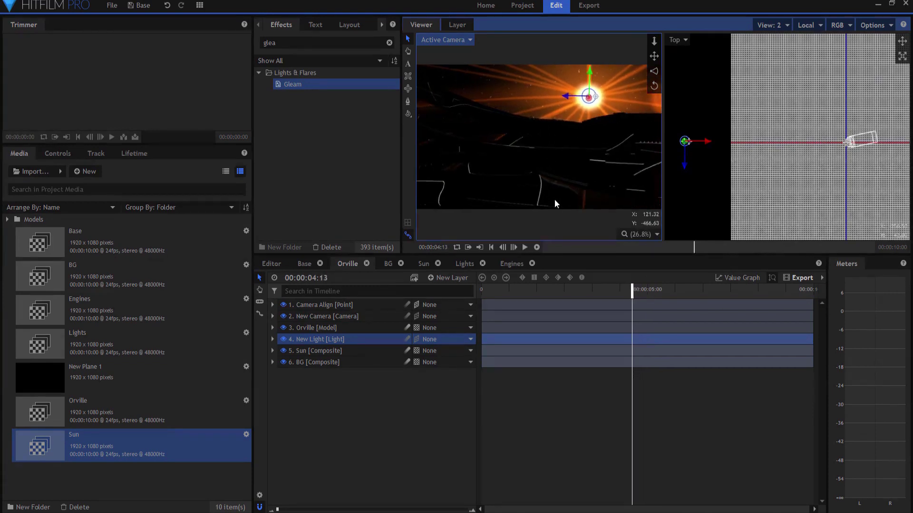
{"action": "key", "text": "Right"}
{"action": "key", "text": "Right"}
{"action": "key", "text": "Right"}
{"action": "key", "text": "Right"}
{"action": "key", "text": "Right"}
{"action": "key", "text": "Right"}
{"action": "key", "text": "Right"}
{"action": "key", "text": "Right"}
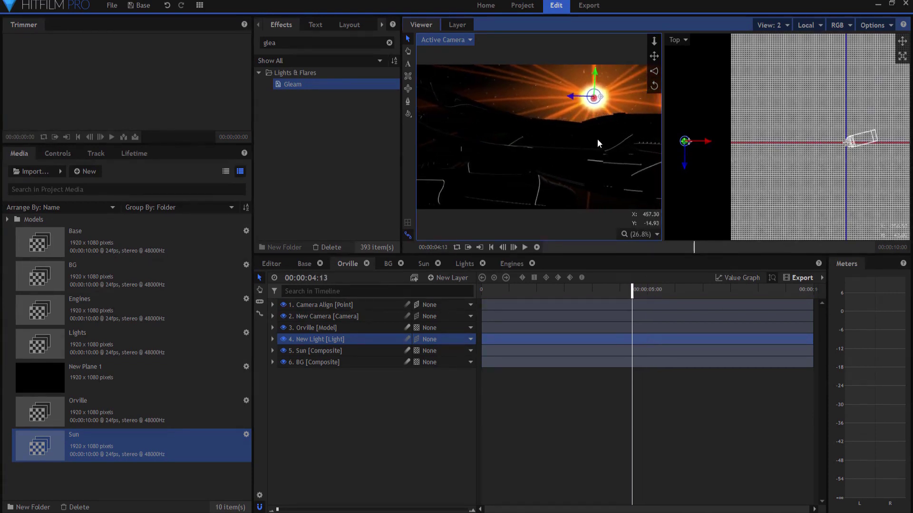
{"action": "key", "text": "Right"}
{"action": "key", "text": "Right"}
{"action": "key", "text": "Right"}
{"action": "key", "text": "Right"}
{"action": "key", "text": "Right"}
{"action": "key", "text": "Right"}
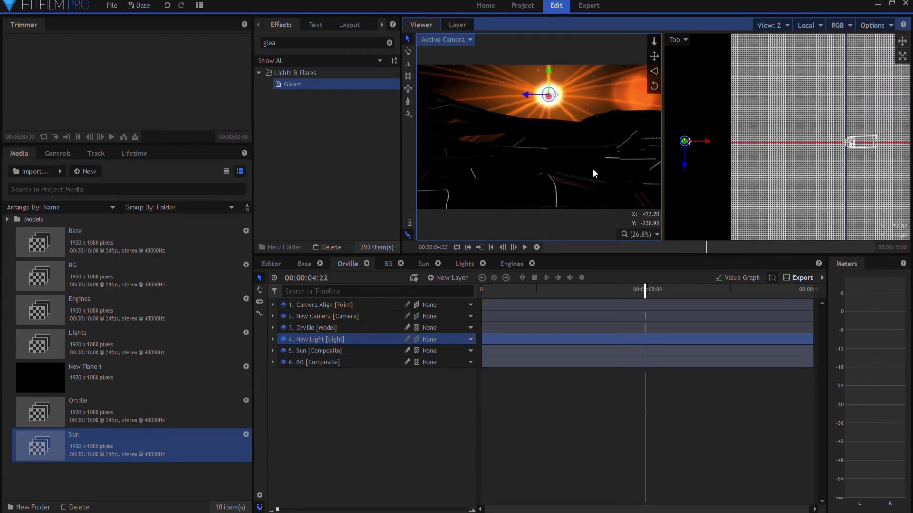
Step: Add a second Light layer beneath the first light, with camera and top views shown
{"action": "left_click", "coordinate": [770, 29]}
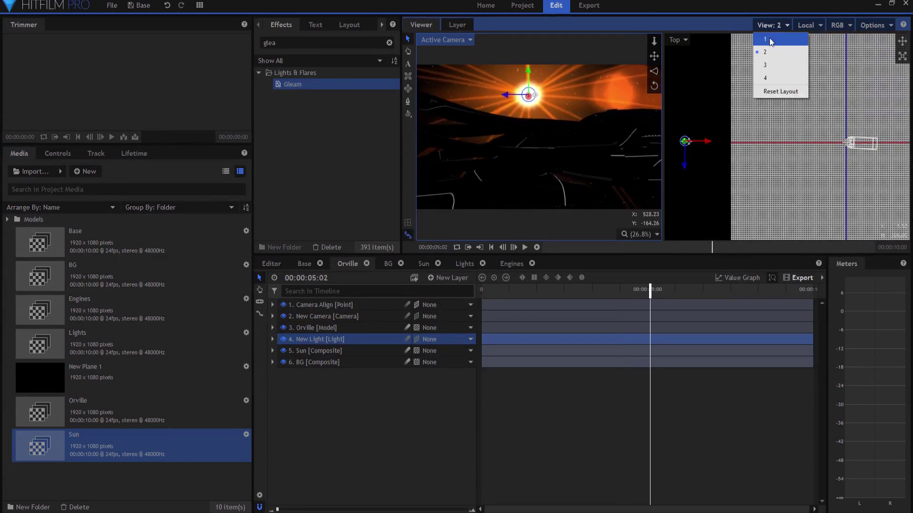
{"action": "left_click", "coordinate": [765, 40]}
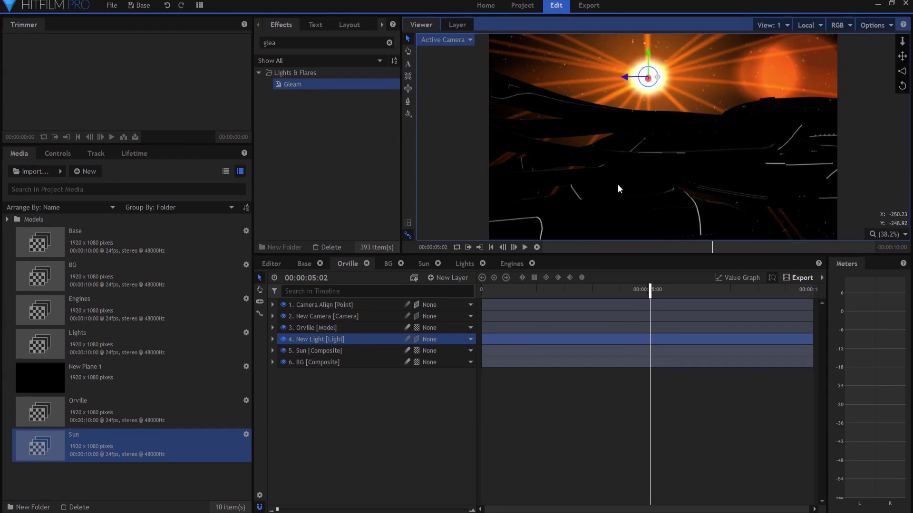
{"action": "left_click", "coordinate": [771, 25]}
{"action": "left_click", "coordinate": [765, 52]}
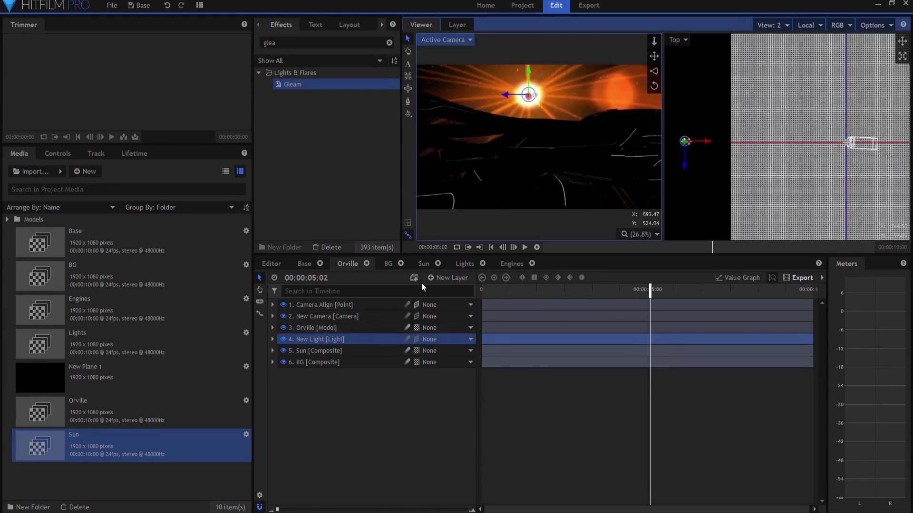
{"action": "left_click", "coordinate": [440, 279]}
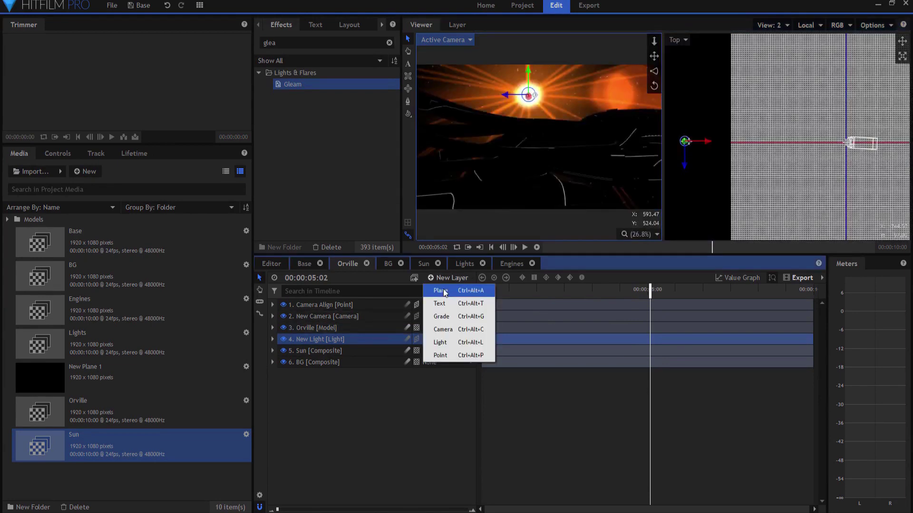
{"action": "left_click", "coordinate": [440, 345]}
{"action": "left_click_drag", "start_coordinate": [340, 310], "coordinate": [330, 358]}
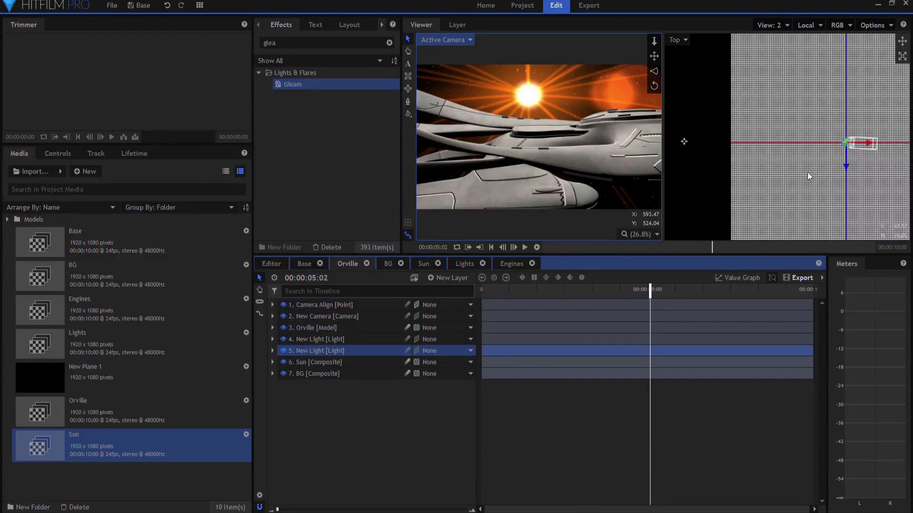
{"action": "mouse_move", "coordinate": [865, 154]}
{"action": "left_mouse_down"}
{"action": "mouse_move", "coordinate": [735, 148]}
{"action": "mouse_move", "coordinate": [866, 147]}
{"action": "left_mouse_up"}
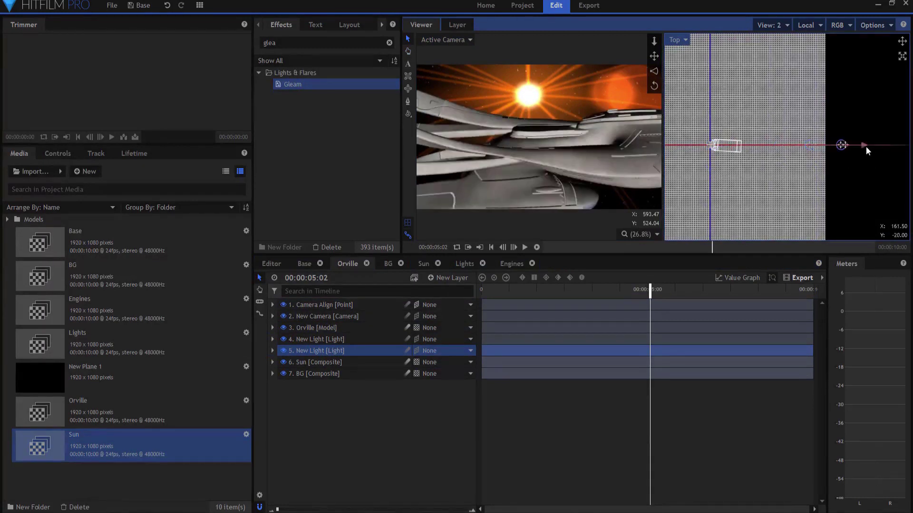
Step: Set the second light's position to 30000, -15000, 0
{"action": "left_click", "coordinate": [273, 350]}
{"action": "left_click", "coordinate": [282, 374]}
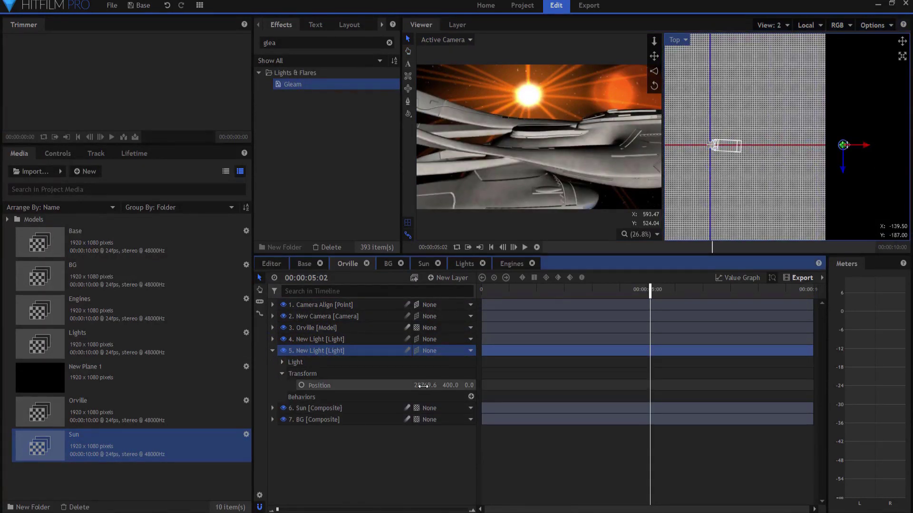
{"action": "left_click", "coordinate": [423, 386]}
{"action": "type", "text": "30000"}
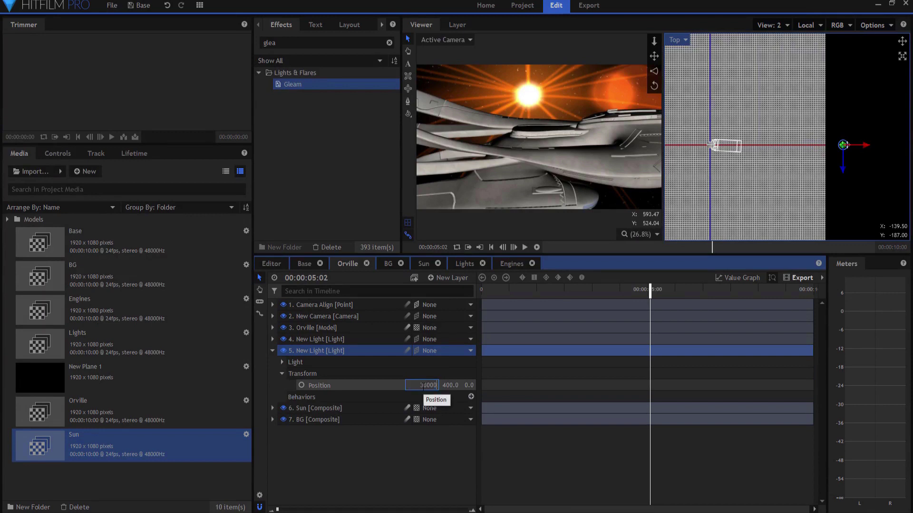
{"action": "key", "text": "Tab"}
{"action": "type", "text": "1"}
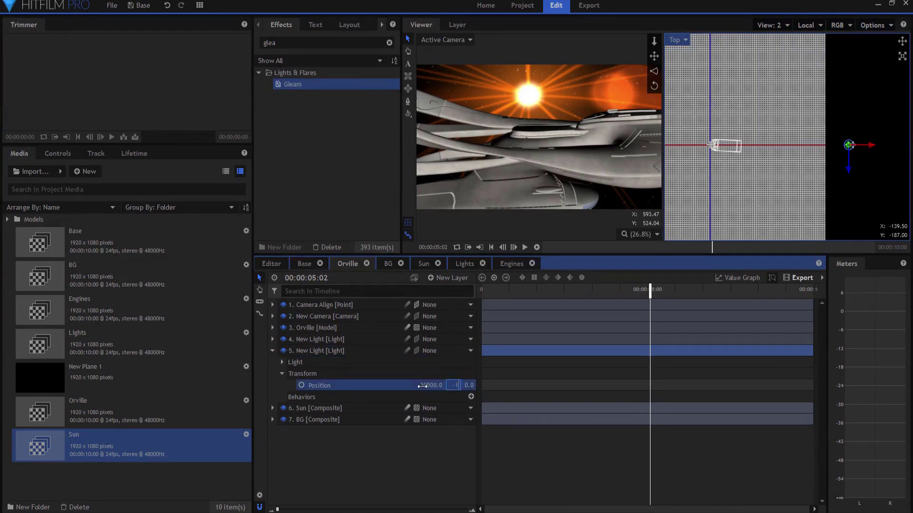
{"action": "type", "text": "5000"}
{"action": "key", "text": "Return"}
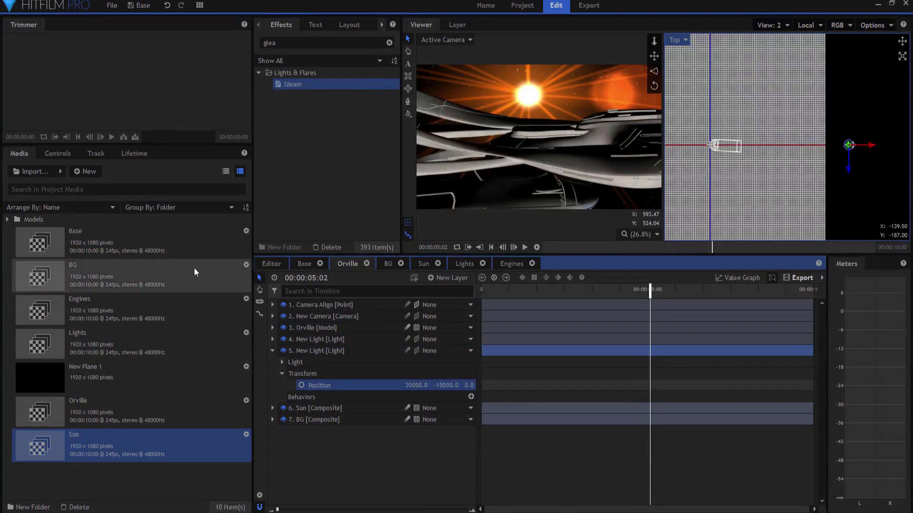
Step: Lower the second light's intensity to 27, move to 00:00:03:00, and show only the camera view
{"action": "left_click", "coordinate": [282, 363]}
{"action": "left_click_drag", "start_coordinate": [464, 386], "coordinate": [428, 386]}
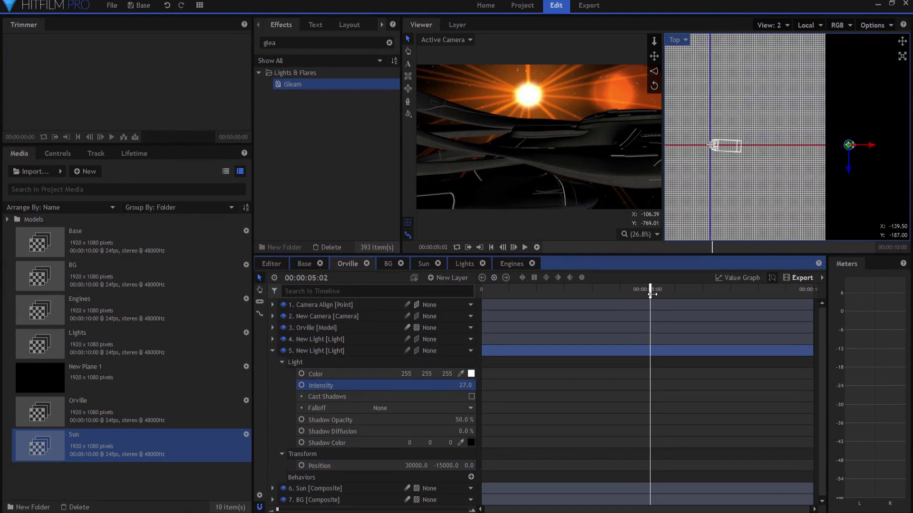
{"action": "left_click_drag", "start_coordinate": [651, 294], "coordinate": [586, 309]}
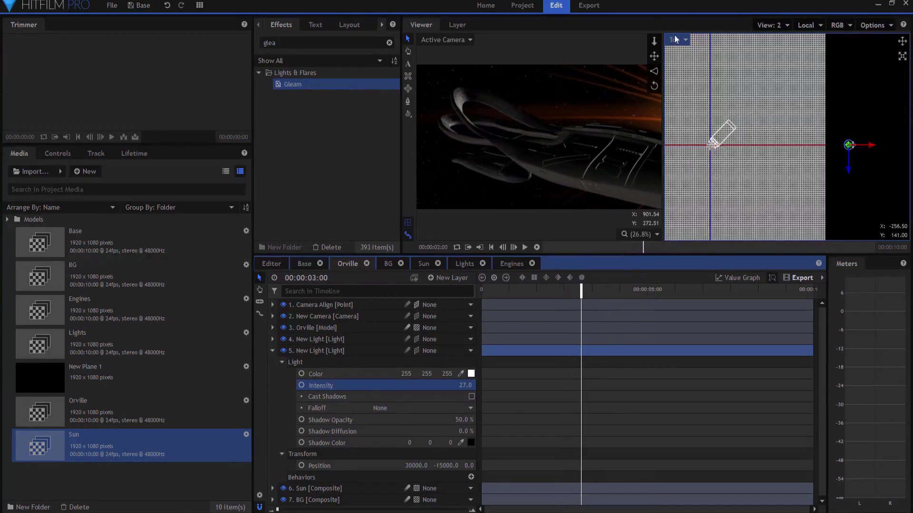
{"action": "left_click", "coordinate": [774, 25]}
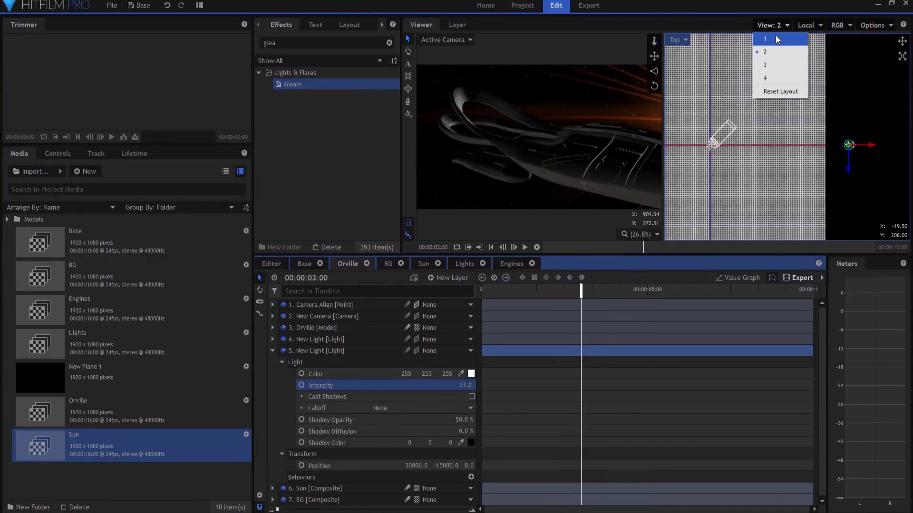
{"action": "left_click", "coordinate": [777, 40]}
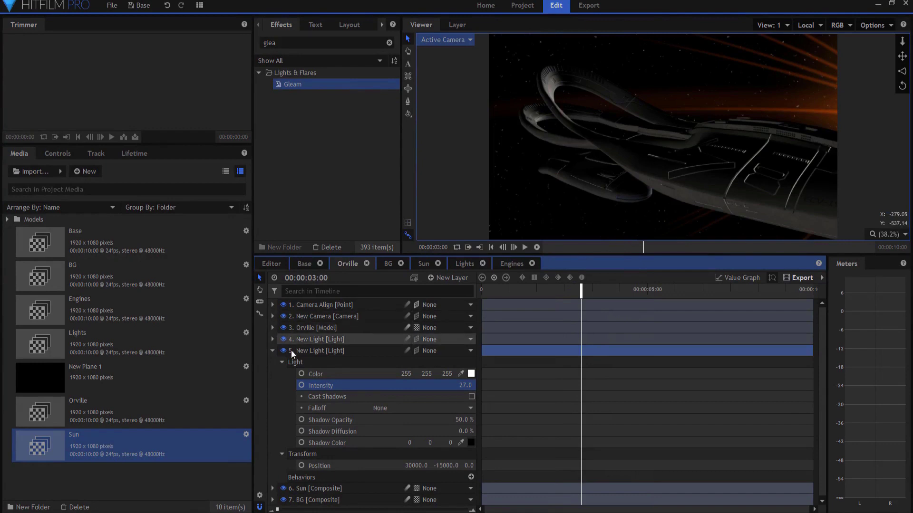
{"action": "left_click", "coordinate": [271, 350]}
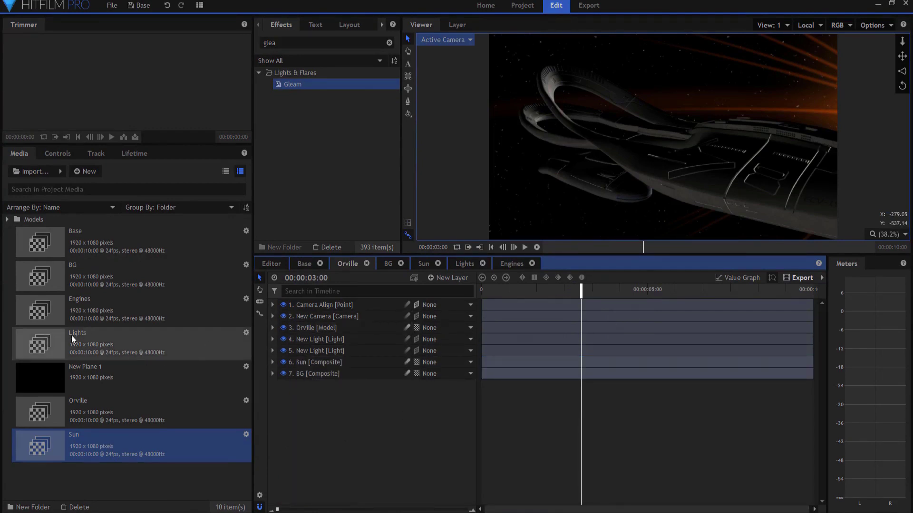
Step: Add the Lights pass to the Orville composite with Add blending, toggling its visibility to compare
{"action": "left_click_drag", "start_coordinate": [58, 338], "coordinate": [304, 321]}
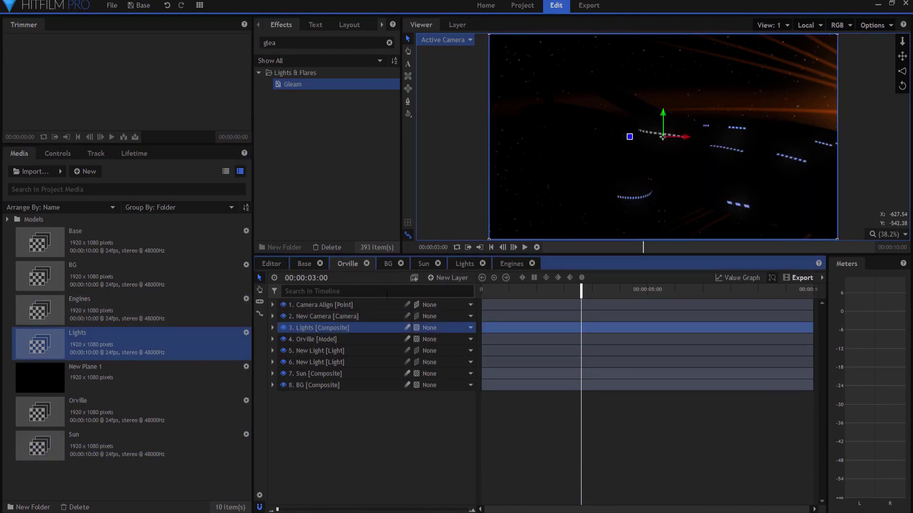
{"action": "right_click", "coordinate": [313, 326]}
{"action": "mouse_move", "coordinate": [363, 18]}
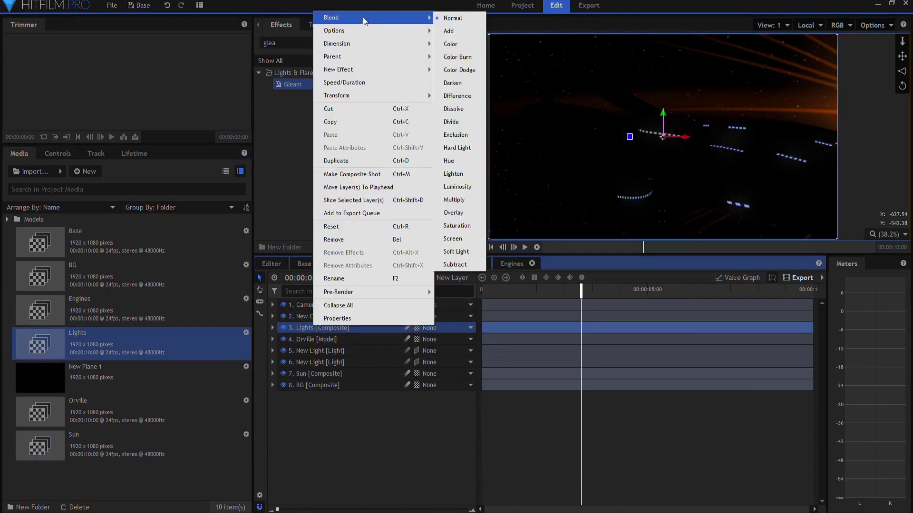
{"action": "left_click", "coordinate": [464, 32]}
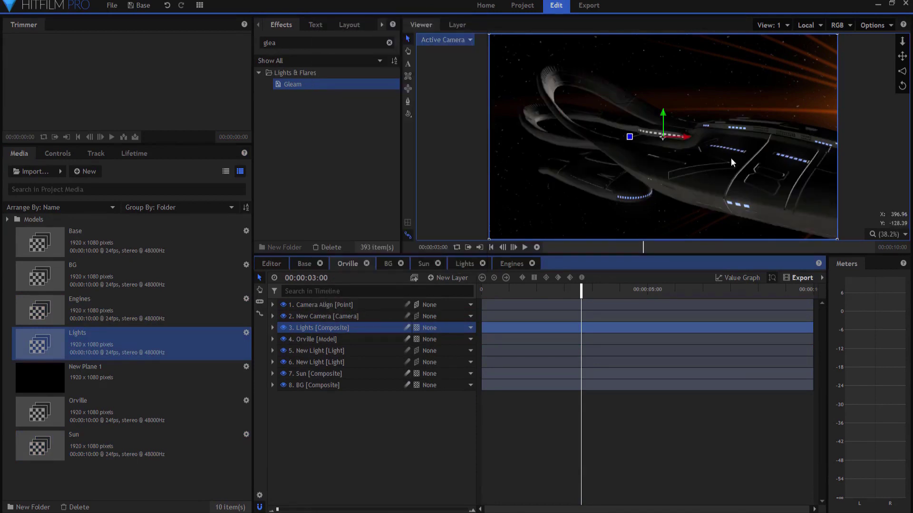
{"action": "left_click", "coordinate": [283, 328]}
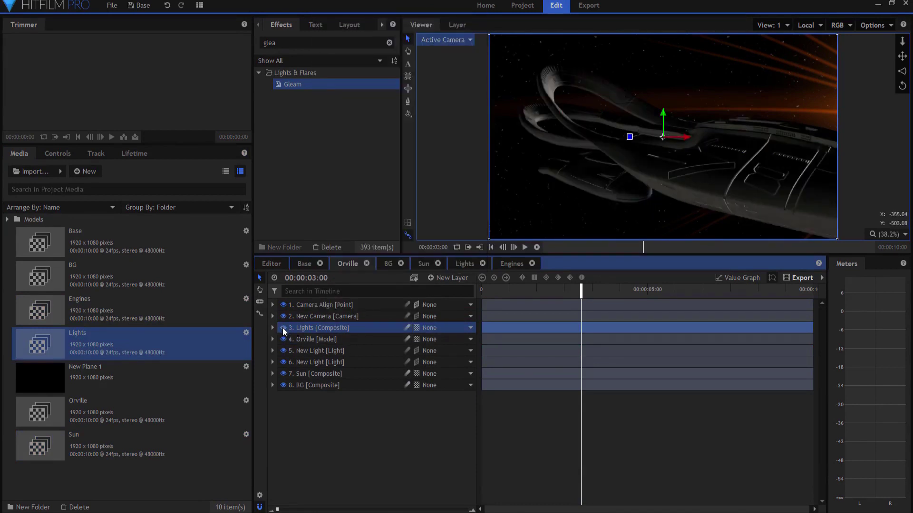
{"action": "left_click", "coordinate": [283, 328]}
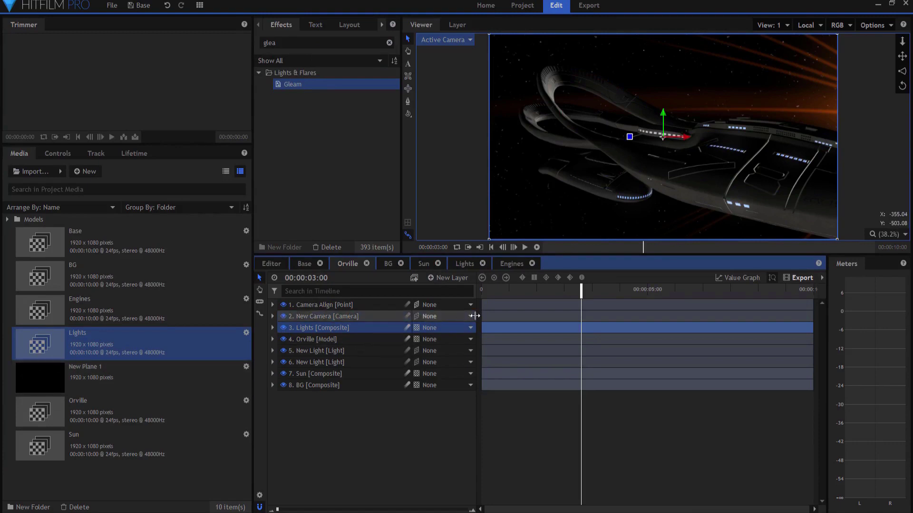
{"action": "left_click_drag", "start_coordinate": [588, 290], "coordinate": [756, 271]}
Step: Add the Engines pass above the ship with Add blending, then hide it to compare
{"action": "left_click_drag", "start_coordinate": [81, 313], "coordinate": [337, 319]}
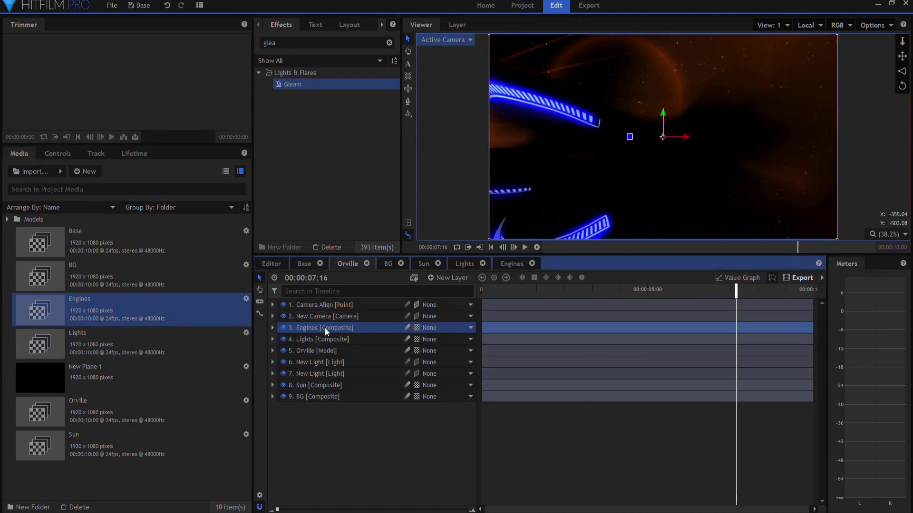
{"action": "right_click", "coordinate": [324, 327]}
{"action": "mouse_move", "coordinate": [386, 20]}
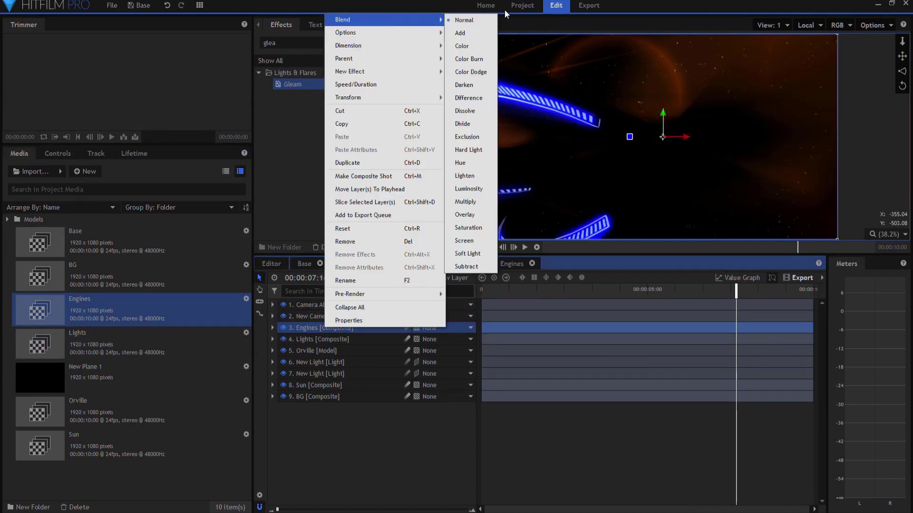
{"action": "left_click", "coordinate": [477, 33]}
{"action": "left_click_drag", "start_coordinate": [736, 290], "coordinate": [763, 296]}
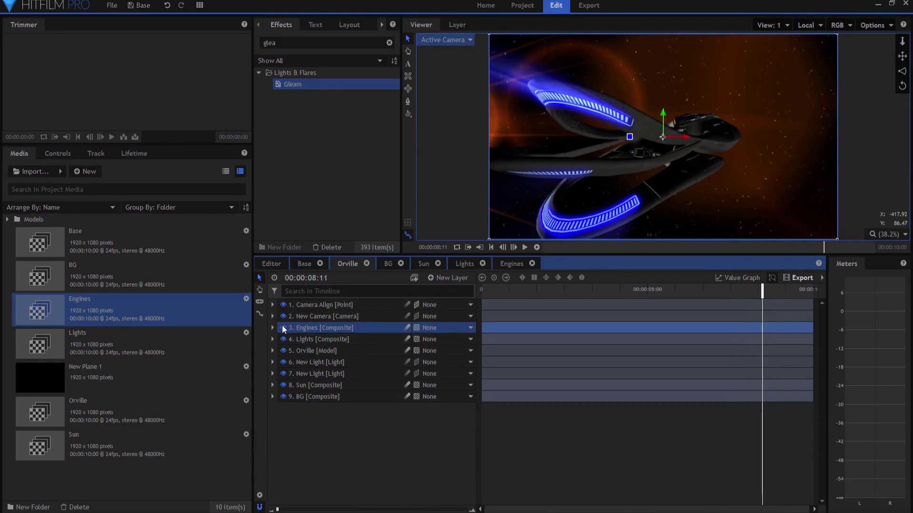
{"action": "left_click", "coordinate": [283, 328]}
Step: Show the Engines layer again, review each layer, and jump to 00:00:05:01
{"action": "left_click", "coordinate": [283, 328]}
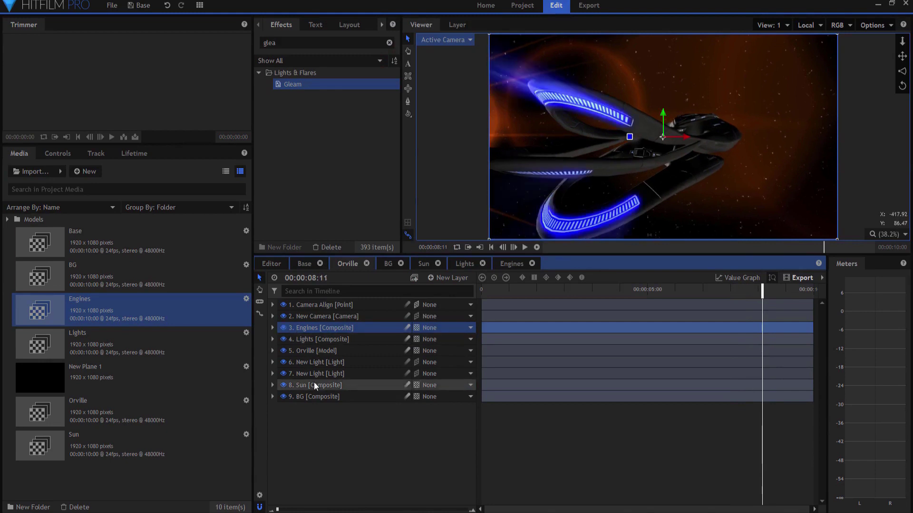
{"action": "left_click", "coordinate": [314, 424]}
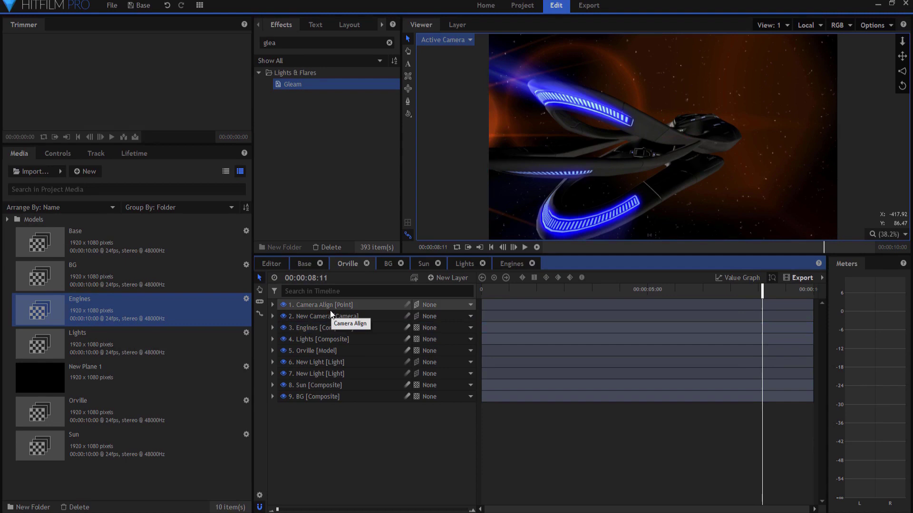
{"action": "left_click", "coordinate": [307, 398]}
{"action": "left_click", "coordinate": [304, 387]}
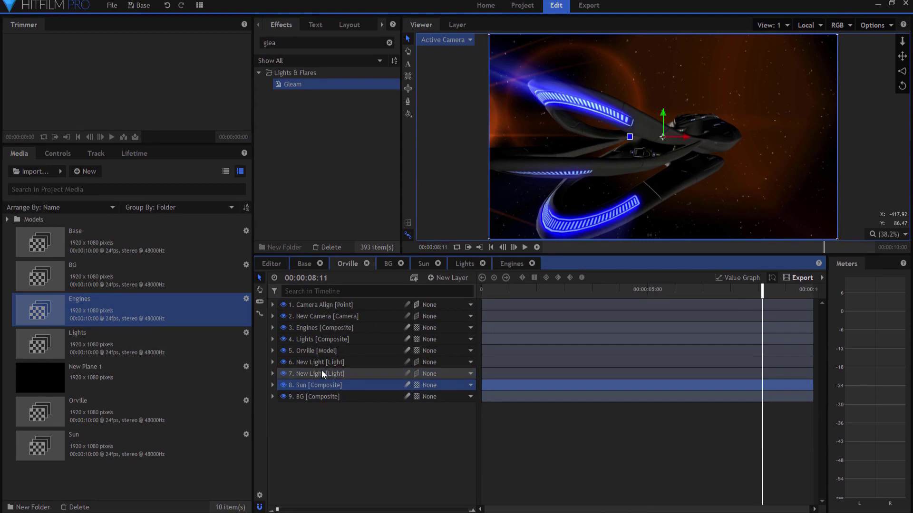
{"action": "left_click", "coordinate": [304, 351]}
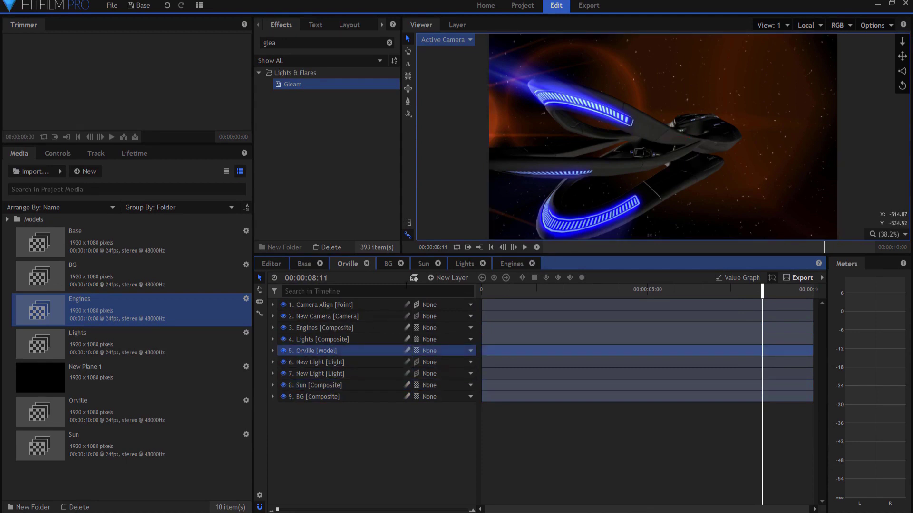
{"action": "left_click", "coordinate": [303, 340]}
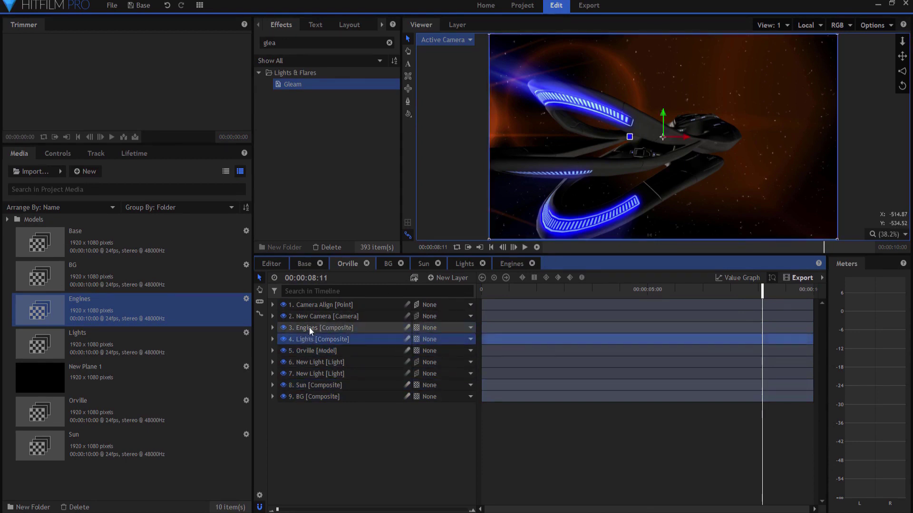
{"action": "left_click", "coordinate": [309, 327]}
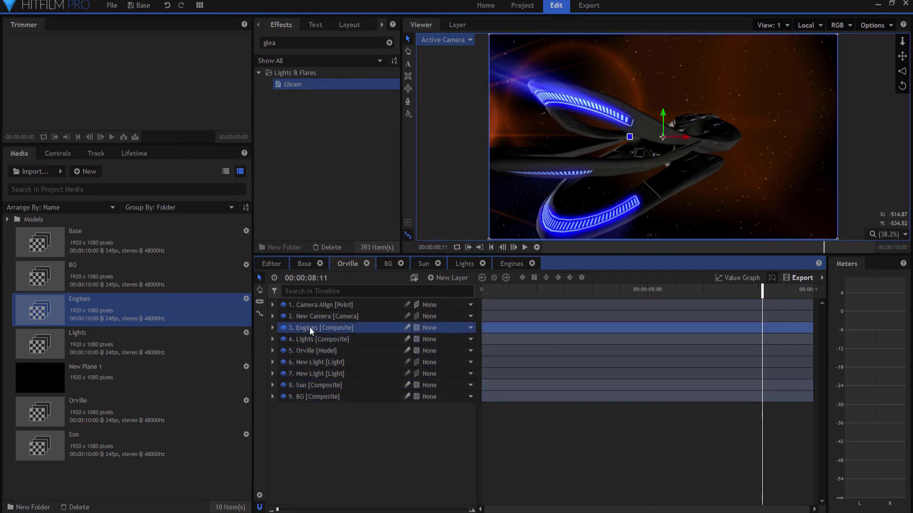
{"action": "left_click", "coordinate": [649, 291]}
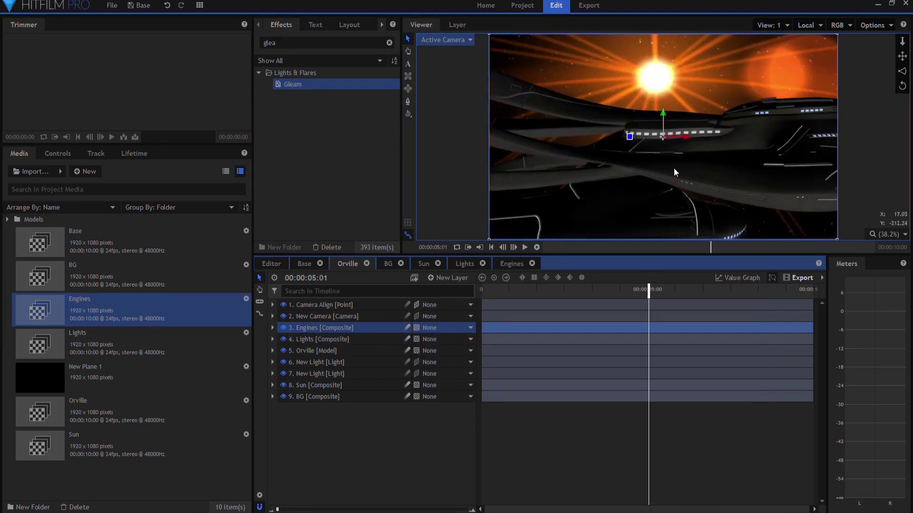
{"action": "left_click", "coordinate": [382, 454]}
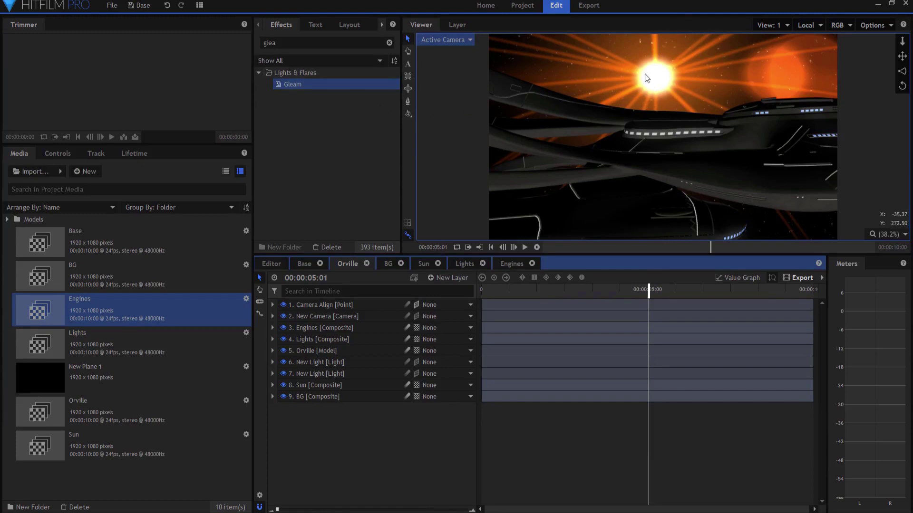
Step: Search for 'light wrap' and apply Light Wrap to the Orville model
{"action": "left_click", "coordinate": [320, 41]}
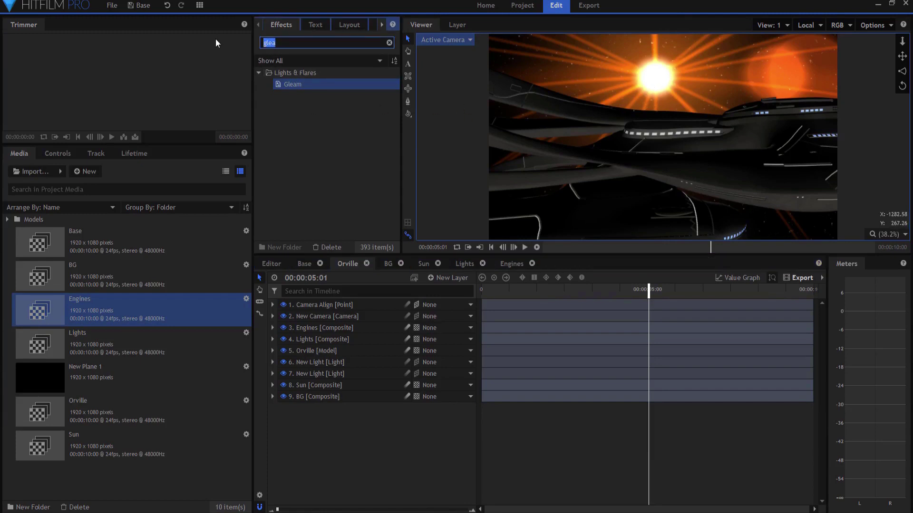
{"action": "type", "text": "light wa"}
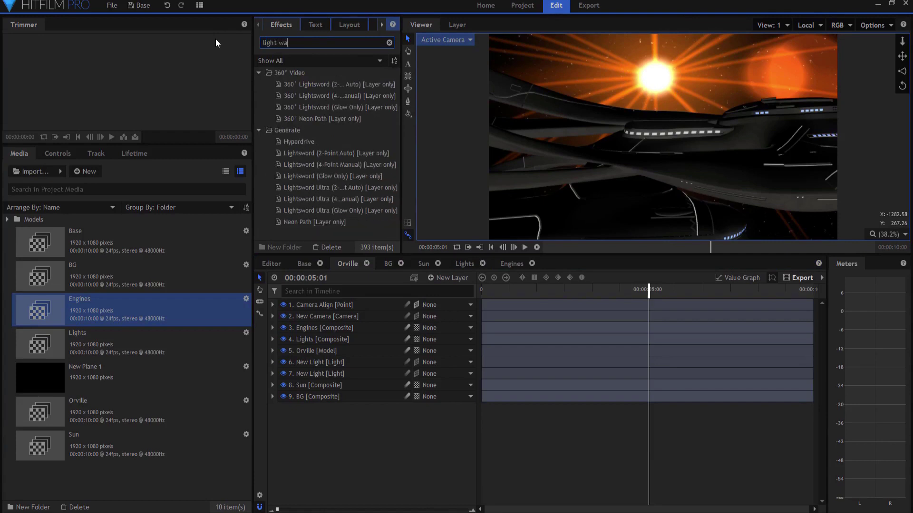
{"action": "key", "text": "BackSpace"}
{"action": "type", "text": "ra"}
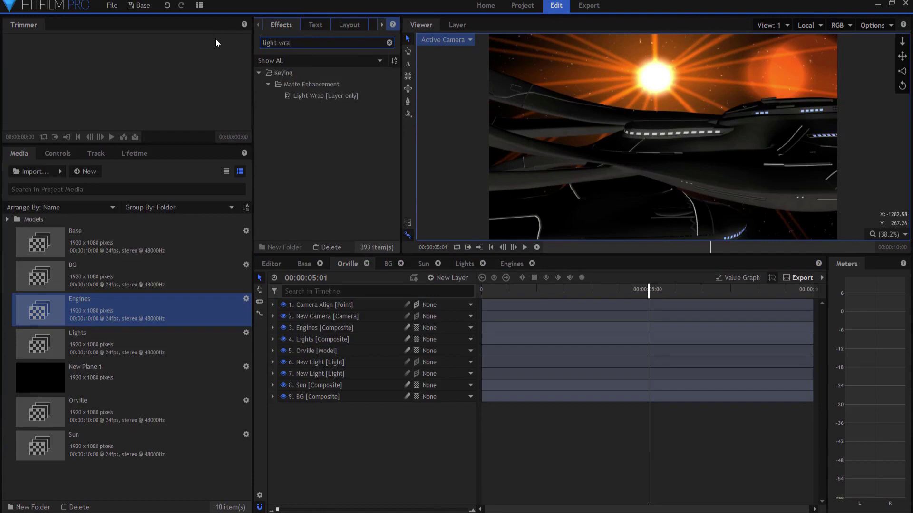
{"action": "left_click", "coordinate": [312, 95]}
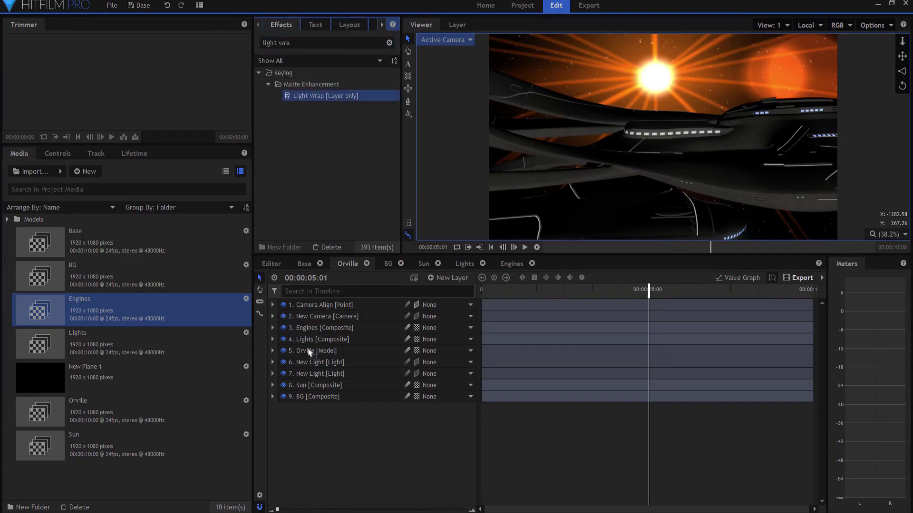
{"action": "left_click_drag", "start_coordinate": [306, 352], "coordinate": [305, 352]}
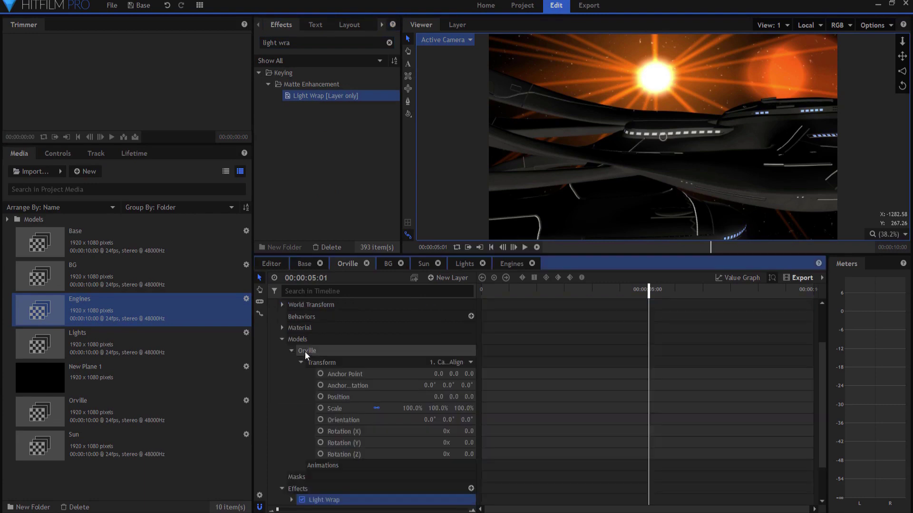
Step: Set Light Wrap's source to the Sun layer and radius to 124, toggling it to compare
{"action": "left_click", "coordinate": [293, 453]}
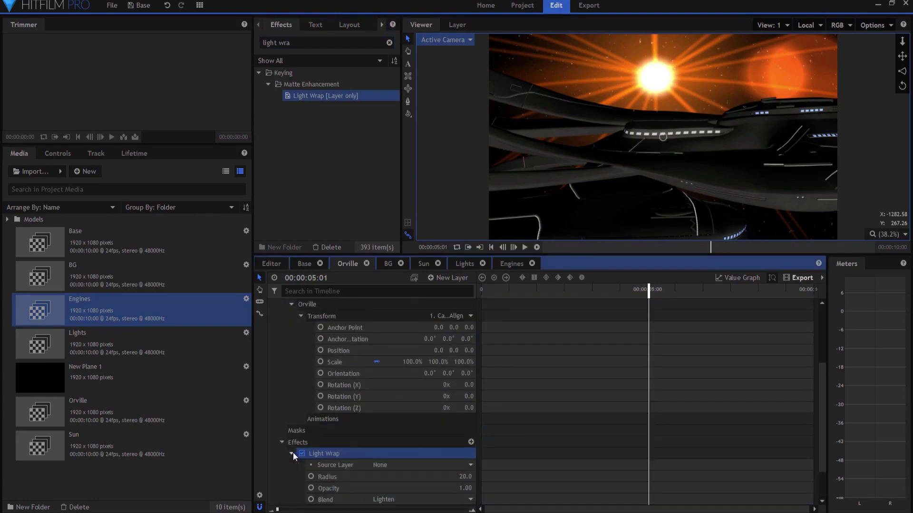
{"action": "left_click", "coordinate": [405, 466]}
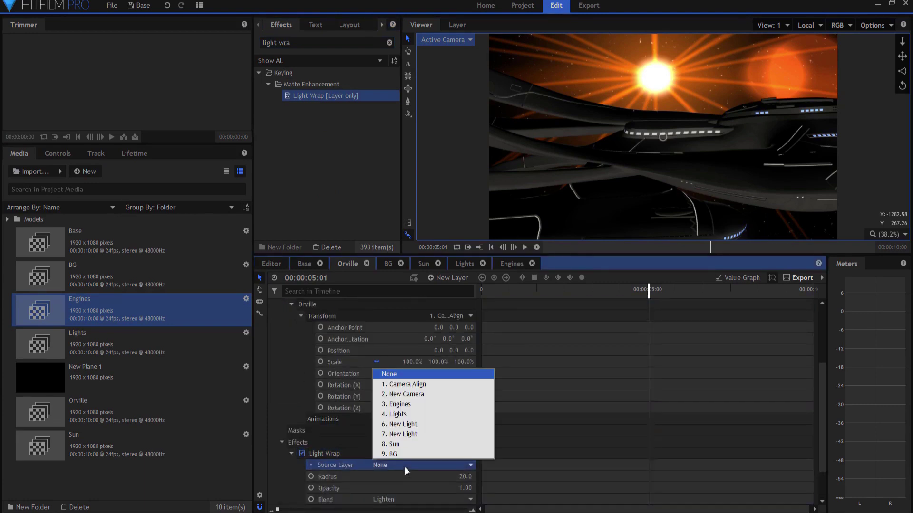
{"action": "left_click", "coordinate": [404, 442]}
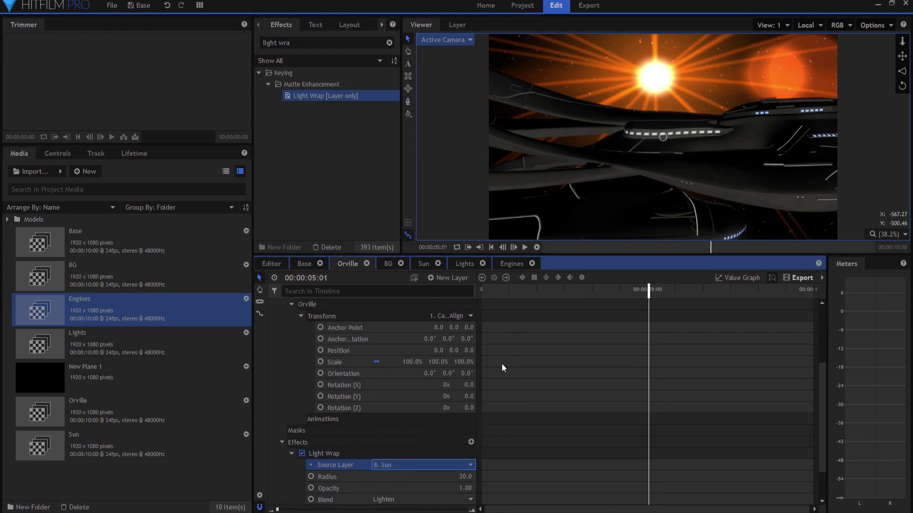
{"action": "left_click_drag", "start_coordinate": [466, 476], "coordinate": [512, 476]}
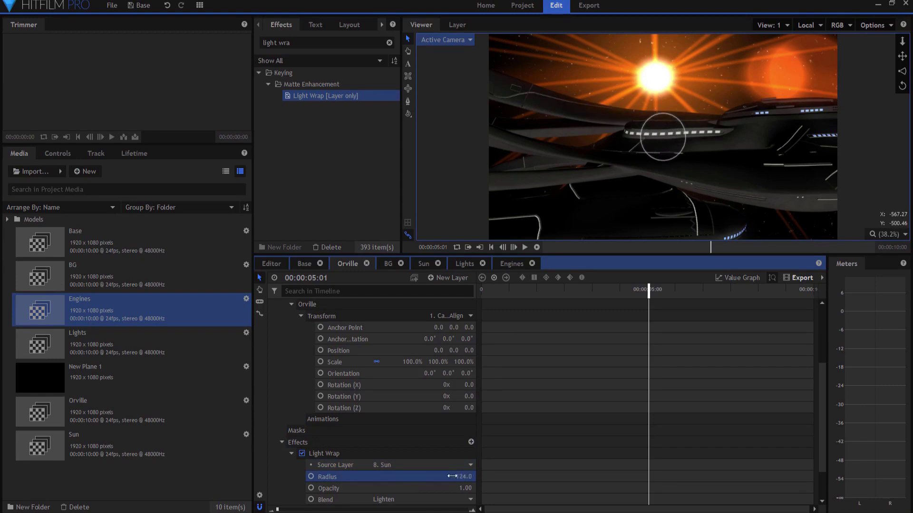
{"action": "left_click", "coordinate": [303, 454]}
{"action": "left_click", "coordinate": [303, 454]}
{"action": "left_click", "coordinate": [301, 453]}
{"action": "left_click", "coordinate": [302, 453]}
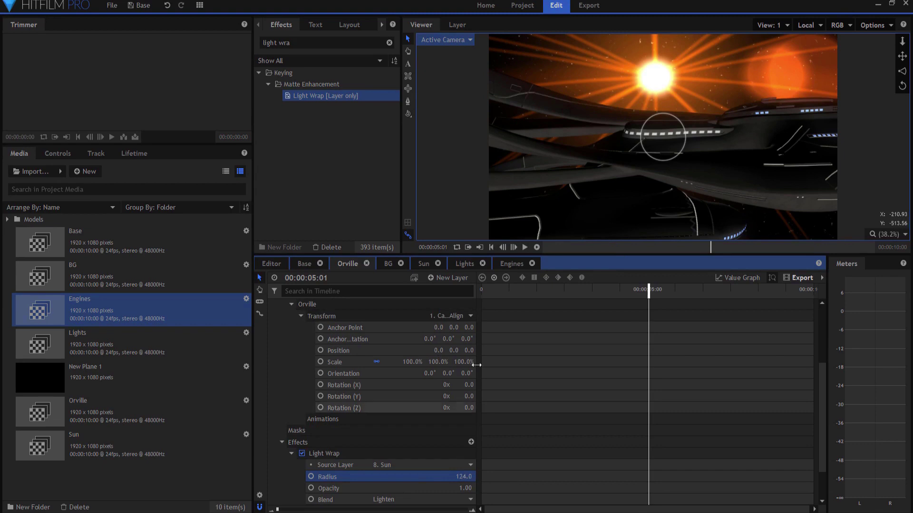
{"action": "scroll", "coordinate": [296, 355], "scroll_direction": "up", "scroll_amount": 3}
{"action": "left_click", "coordinate": [272, 351]}
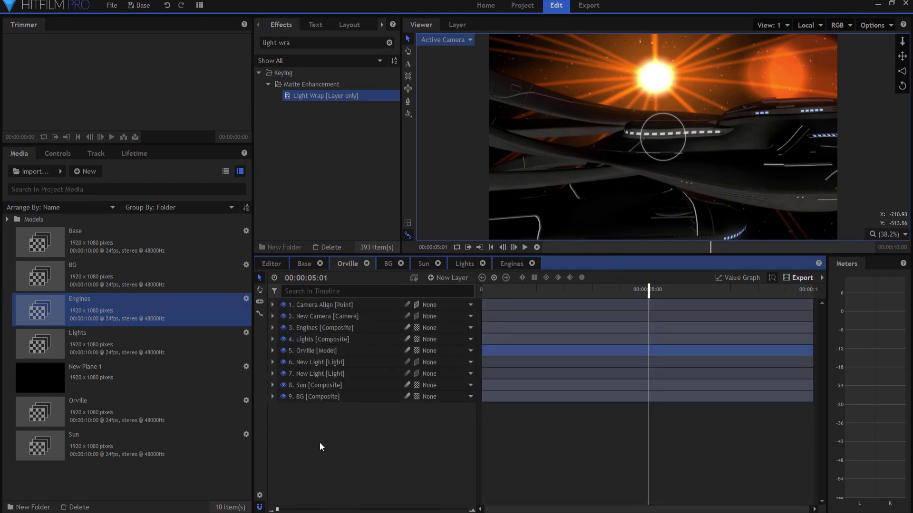